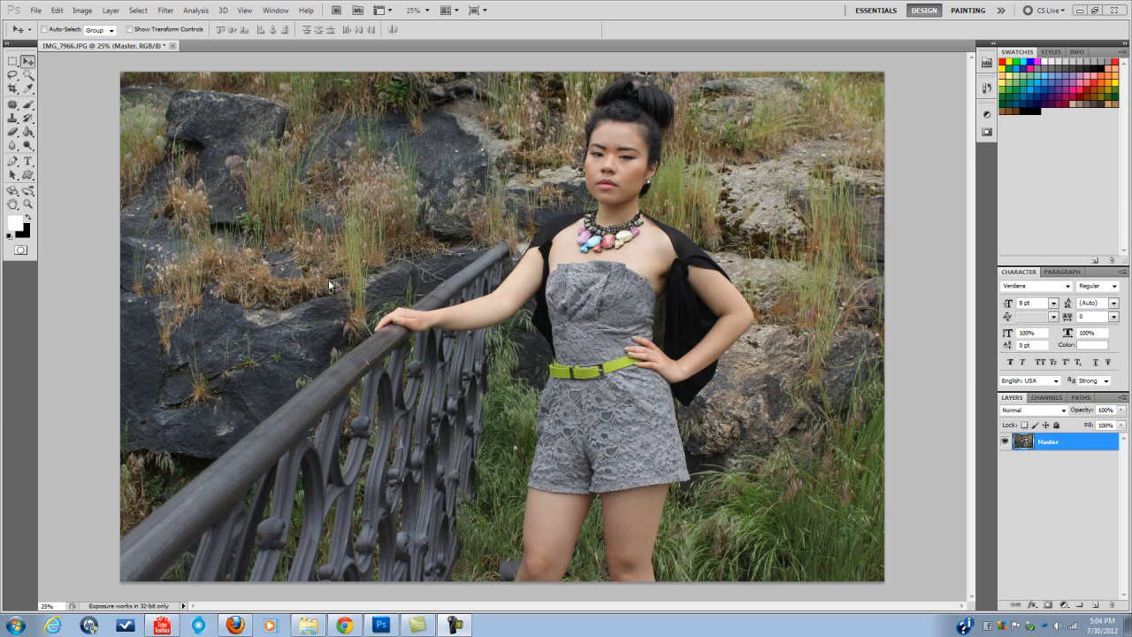
Duplicate the Master layer.
{"action": "key", "text": "ctrl+plus"}
{"action": "key", "text": "ctrl+minus"}
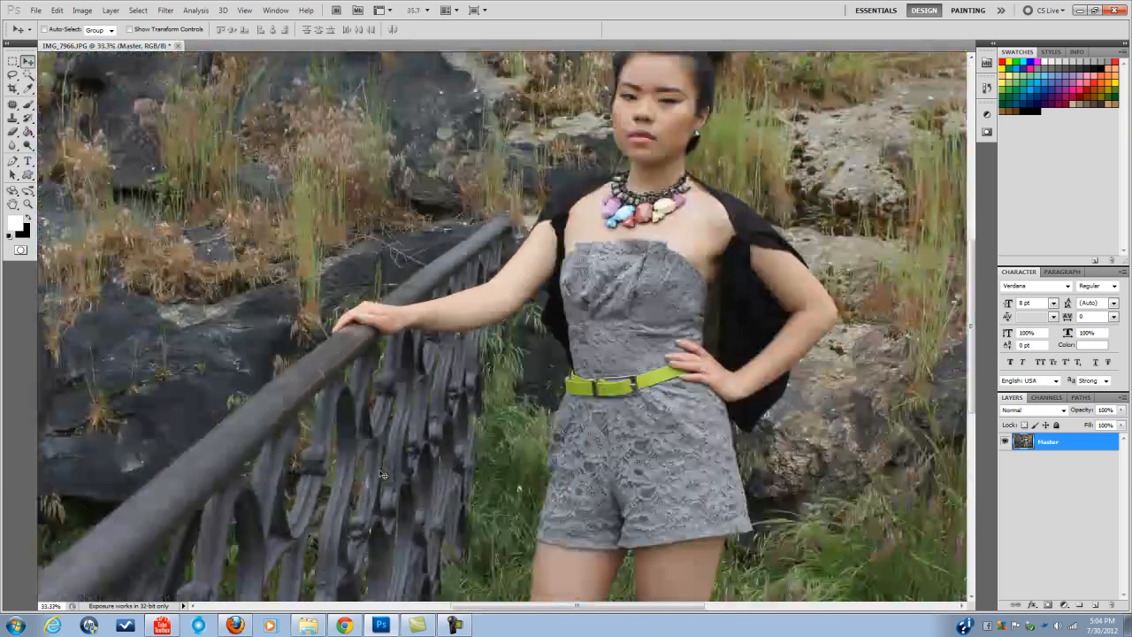
{"action": "key", "text": "ctrl+plus"}
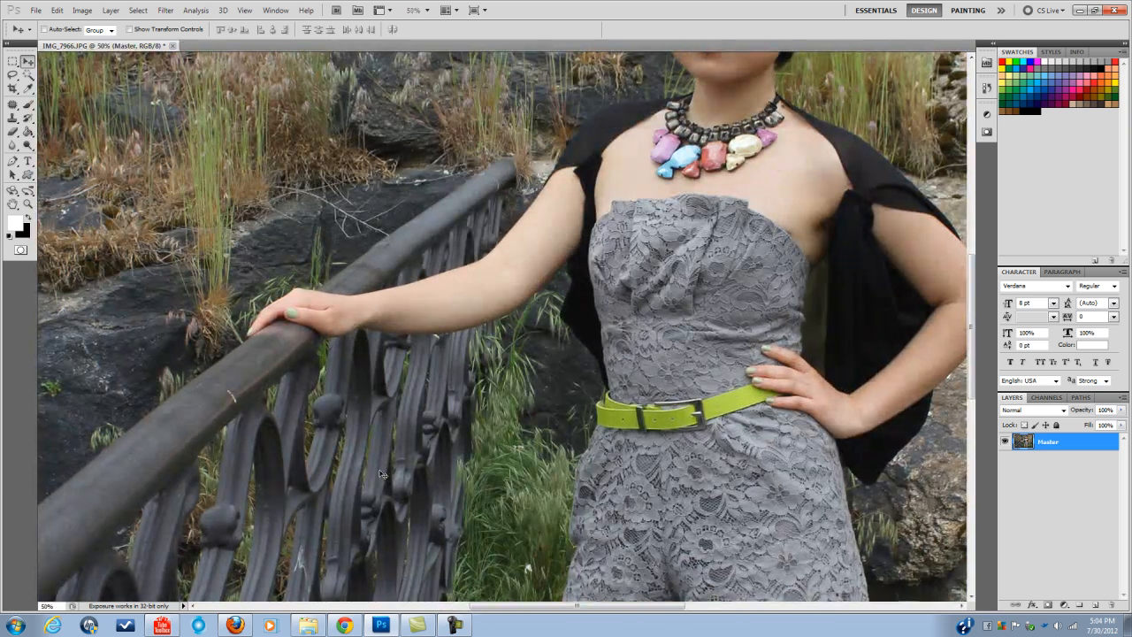
{"action": "key", "text": "ctrl+minus"}
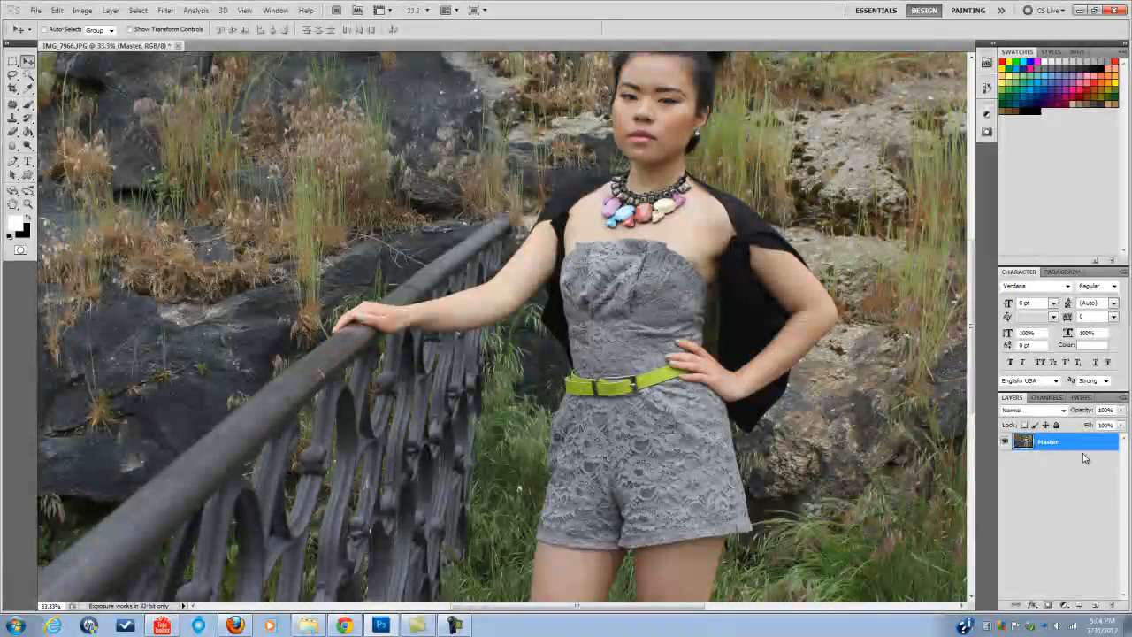
{"action": "key", "text": "ctrl+j"}
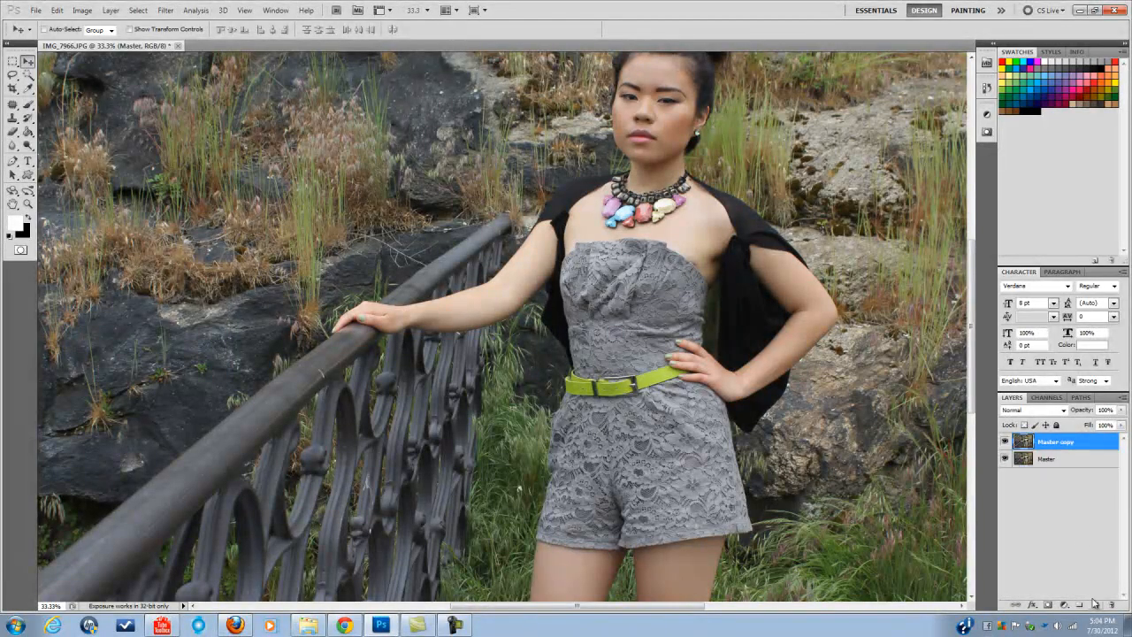
Rename the duplicated layer as Master 2 and hide the original Master layer.
{"action": "double_click", "coordinate": [1052, 442]}
{"action": "left_click", "coordinate": [1064, 442]}
{"action": "left_click_drag", "start_coordinate": [1058, 443], "coordinate": [1092, 453]}
{"action": "key", "text": "BackSpace"}
{"action": "type", "text": "2"}
{"action": "key", "text": "Return"}
{"action": "left_click", "coordinate": [1006, 459]}
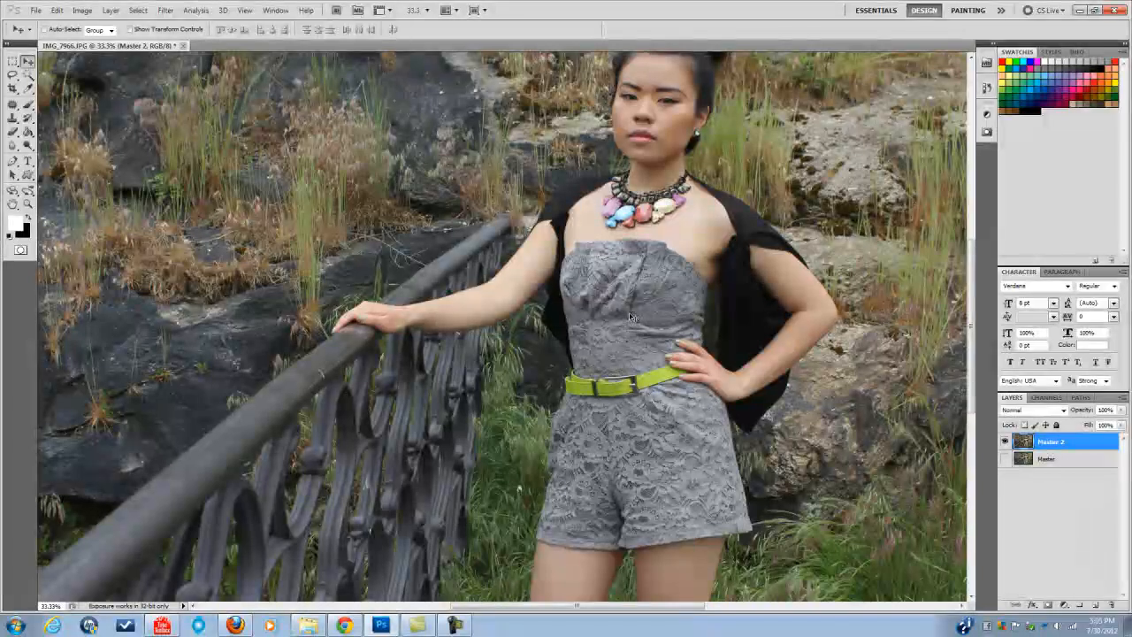
Use the Patch tool in Source mode to replace the red blemish on the cheek opposite the earring with clean skin.
{"action": "key", "text": "ctrl+plus"}
{"action": "key", "text": "ctrl+plus"}
{"action": "key", "text": "ctrl+plus"}
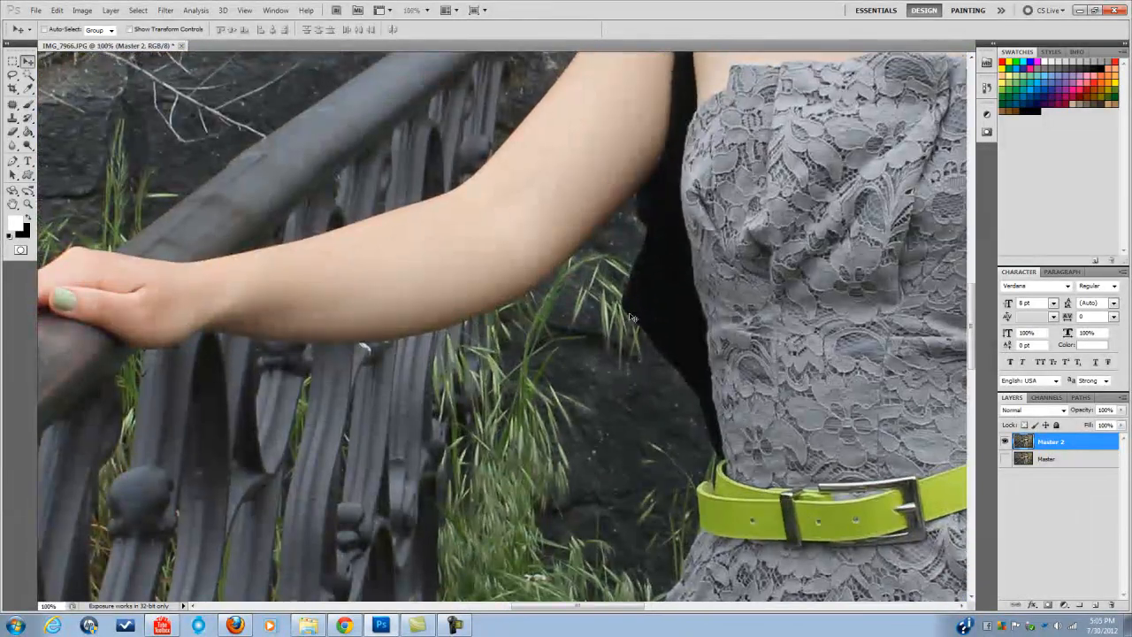
{"action": "key", "text": "ctrl+plus"}
{"action": "mouse_move", "coordinate": [659, 121]}
{"action": "left_mouse_down"}
{"action": "mouse_move", "coordinate": [478, 432]}
{"action": "mouse_move", "coordinate": [292, 584]}
{"action": "mouse_move", "coordinate": [266, 575]}
{"action": "left_mouse_up"}
{"action": "mouse_move", "coordinate": [628, 298]}
{"action": "left_mouse_down"}
{"action": "mouse_move", "coordinate": [391, 627]}
{"action": "mouse_move", "coordinate": [327, 623]}
{"action": "left_mouse_up"}
{"action": "left_click_drag", "start_coordinate": [610, 276], "coordinate": [629, 634]}
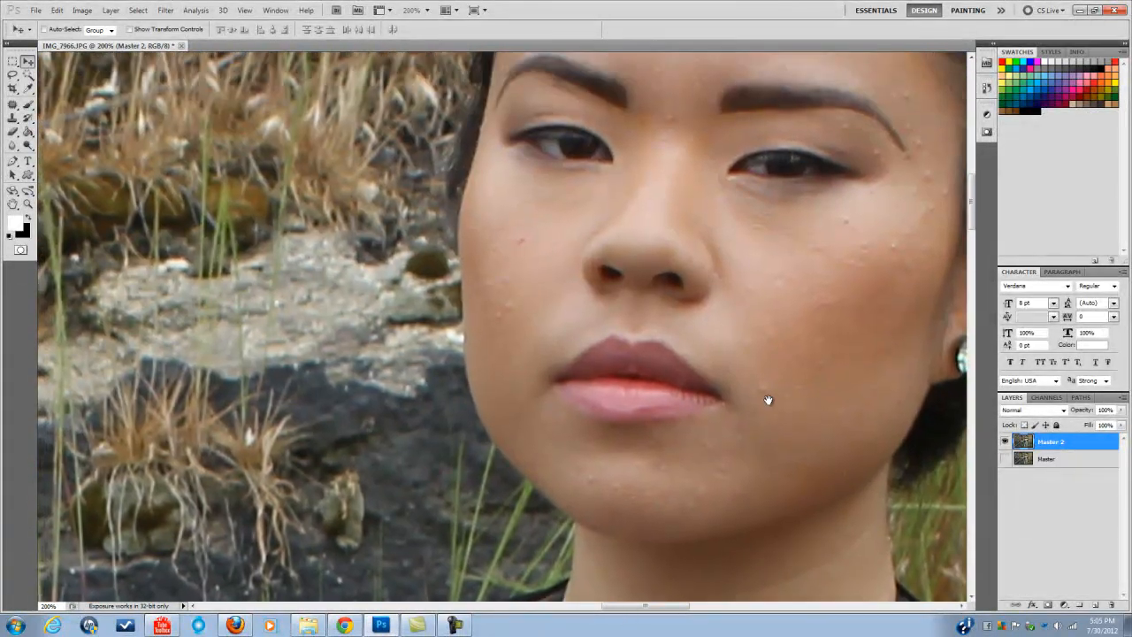
{"action": "left_click_drag", "start_coordinate": [748, 402], "coordinate": [657, 567]}
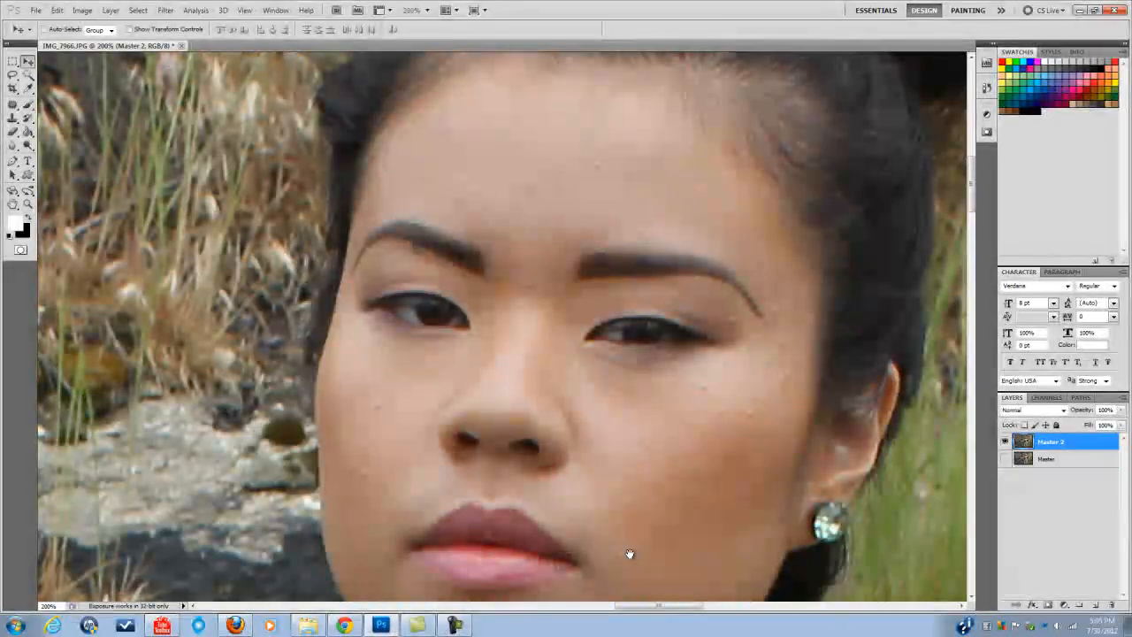
{"action": "left_click", "coordinate": [13, 104]}
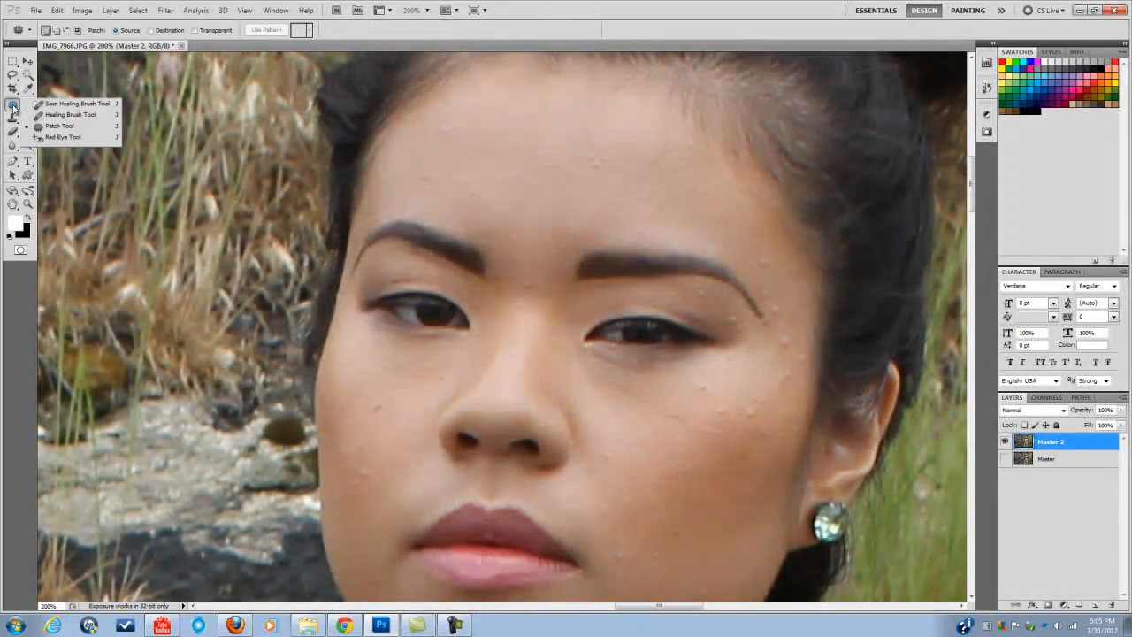
{"action": "left_click", "coordinate": [53, 104]}
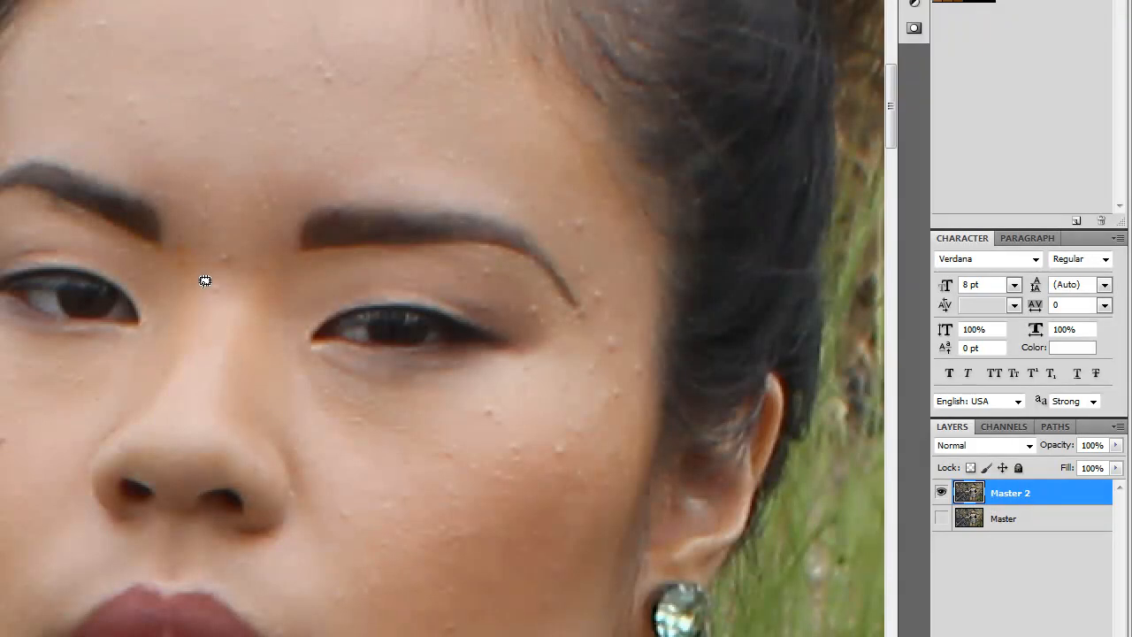
{"action": "key", "text": "ctrl+plus"}
{"action": "mouse_move", "coordinate": [92, 447]}
{"action": "left_mouse_down"}
{"action": "mouse_move", "coordinate": [151, 249]}
{"action": "mouse_move", "coordinate": [132, 45]}
{"action": "mouse_move", "coordinate": [175, 148]}
{"action": "left_mouse_up"}
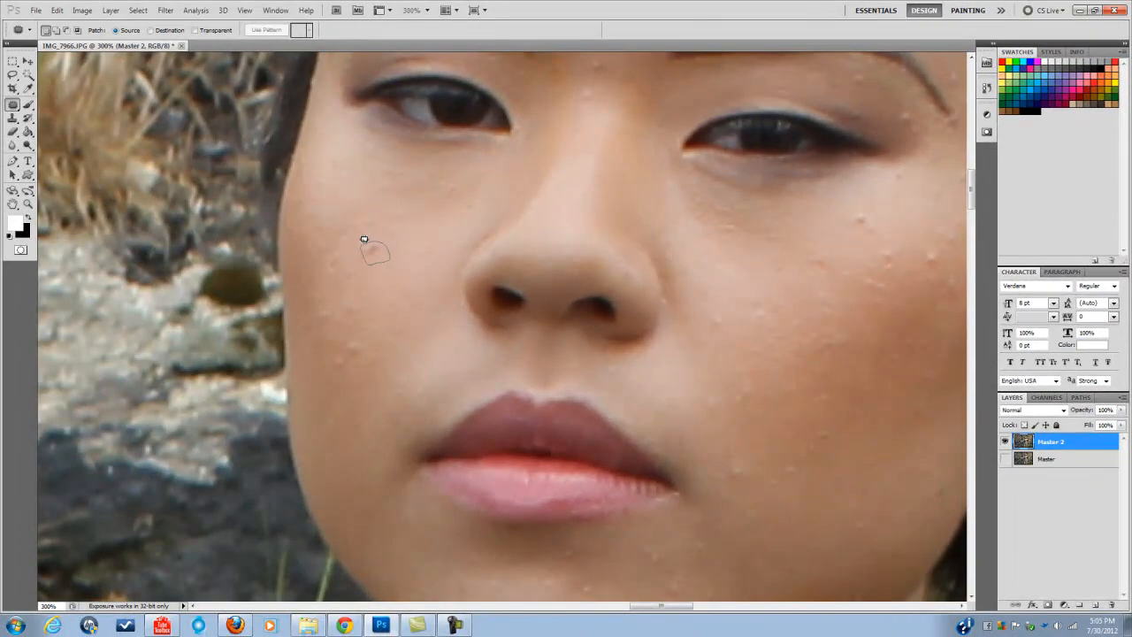
{"action": "left_click_drag", "start_coordinate": [364, 239], "coordinate": [389, 289]}
{"action": "mouse_move", "coordinate": [356, 211]}
{"action": "left_mouse_down"}
{"action": "mouse_move", "coordinate": [383, 228]}
{"action": "mouse_move", "coordinate": [354, 215]}
{"action": "left_mouse_up"}
Patch the blemishes beside the corner of the mouth, on the lower cheek opposite the earring and between the eyebrows.
{"action": "mouse_move", "coordinate": [731, 461]}
{"action": "left_mouse_down"}
{"action": "mouse_move", "coordinate": [754, 477]}
{"action": "mouse_move", "coordinate": [724, 485]}
{"action": "mouse_move", "coordinate": [715, 472]}
{"action": "mouse_move", "coordinate": [730, 454]}
{"action": "mouse_move", "coordinate": [742, 484]}
{"action": "mouse_move", "coordinate": [730, 438]}
{"action": "left_mouse_up"}
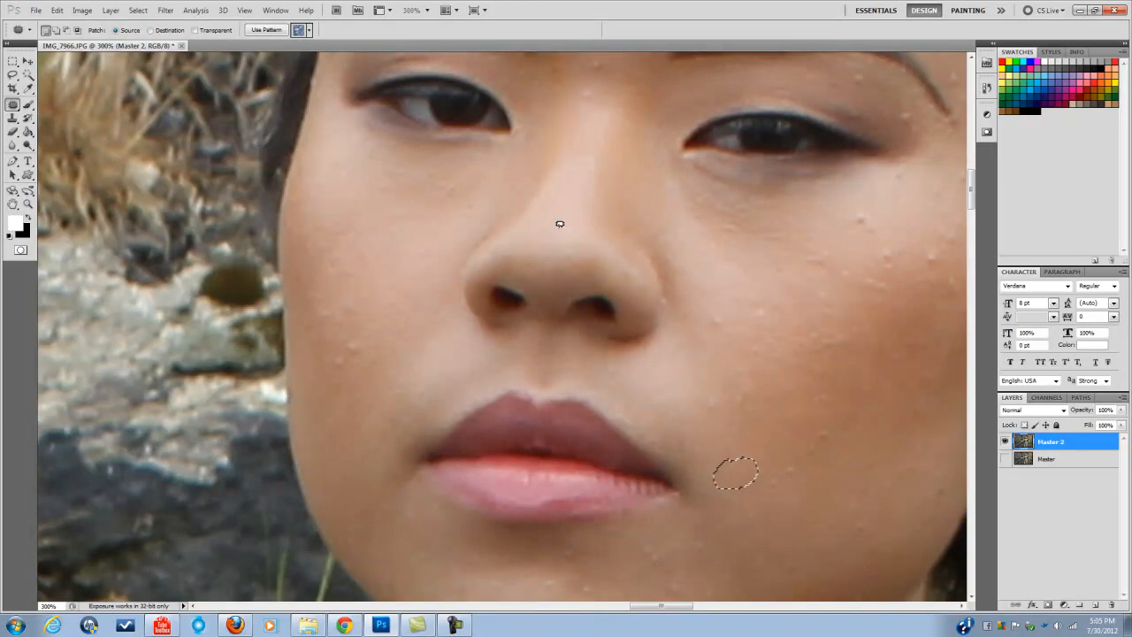
{"action": "key", "text": "ctrl+d"}
{"action": "left_click_drag", "start_coordinate": [393, 432], "coordinate": [484, 456]}
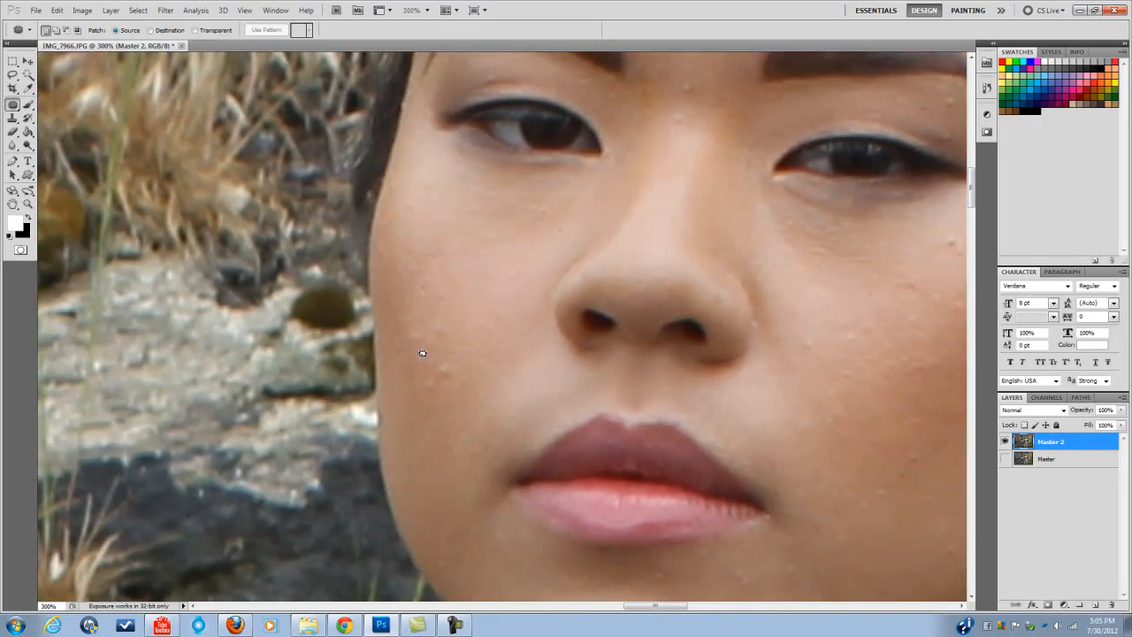
{"action": "mouse_move", "coordinate": [420, 355]}
{"action": "left_mouse_down"}
{"action": "mouse_move", "coordinate": [497, 372]}
{"action": "mouse_move", "coordinate": [474, 377]}
{"action": "left_mouse_up"}
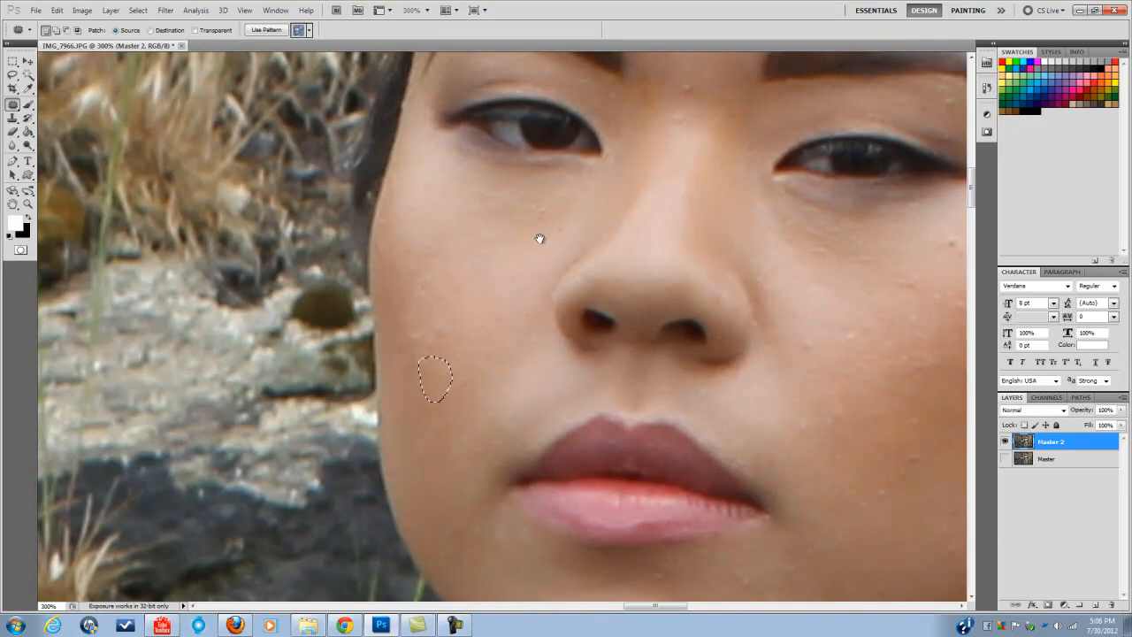
{"action": "left_click_drag", "start_coordinate": [556, 233], "coordinate": [470, 323]}
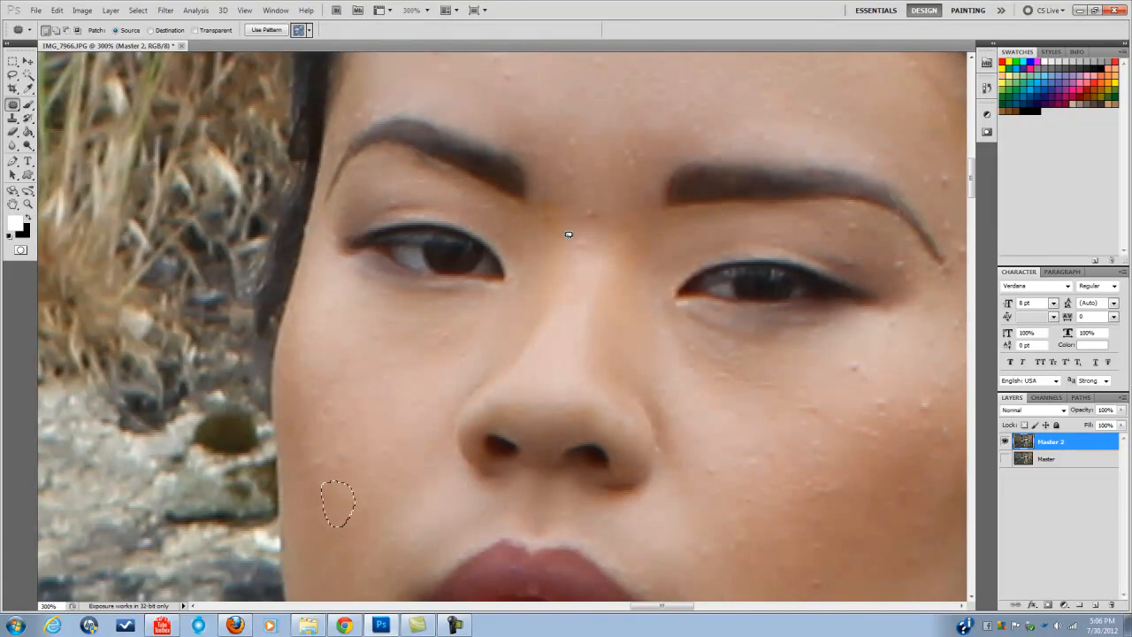
{"action": "mouse_move", "coordinate": [569, 238]}
{"action": "left_mouse_down"}
{"action": "mouse_move", "coordinate": [588, 236]}
{"action": "mouse_move", "coordinate": [562, 248]}
{"action": "mouse_move", "coordinate": [568, 236]}
{"action": "mouse_move", "coordinate": [575, 300]}
{"action": "left_mouse_up"}
Patch the bumps on the upper cheek below the eye on the earring side.
{"action": "mouse_move", "coordinate": [766, 379]}
{"action": "left_mouse_down"}
{"action": "mouse_move", "coordinate": [546, 267]}
{"action": "mouse_move", "coordinate": [517, 277]}
{"action": "left_mouse_up"}
{"action": "mouse_move", "coordinate": [592, 257]}
{"action": "left_mouse_down"}
{"action": "mouse_move", "coordinate": [636, 271]}
{"action": "mouse_move", "coordinate": [614, 283]}
{"action": "mouse_move", "coordinate": [591, 257]}
{"action": "mouse_move", "coordinate": [620, 271]}
{"action": "mouse_move", "coordinate": [659, 260]}
{"action": "mouse_move", "coordinate": [625, 290]}
{"action": "mouse_move", "coordinate": [645, 301]}
{"action": "mouse_move", "coordinate": [645, 319]}
{"action": "mouse_move", "coordinate": [622, 306]}
{"action": "mouse_move", "coordinate": [629, 268]}
{"action": "left_mouse_up"}
{"action": "key", "text": "ctrl+d"}
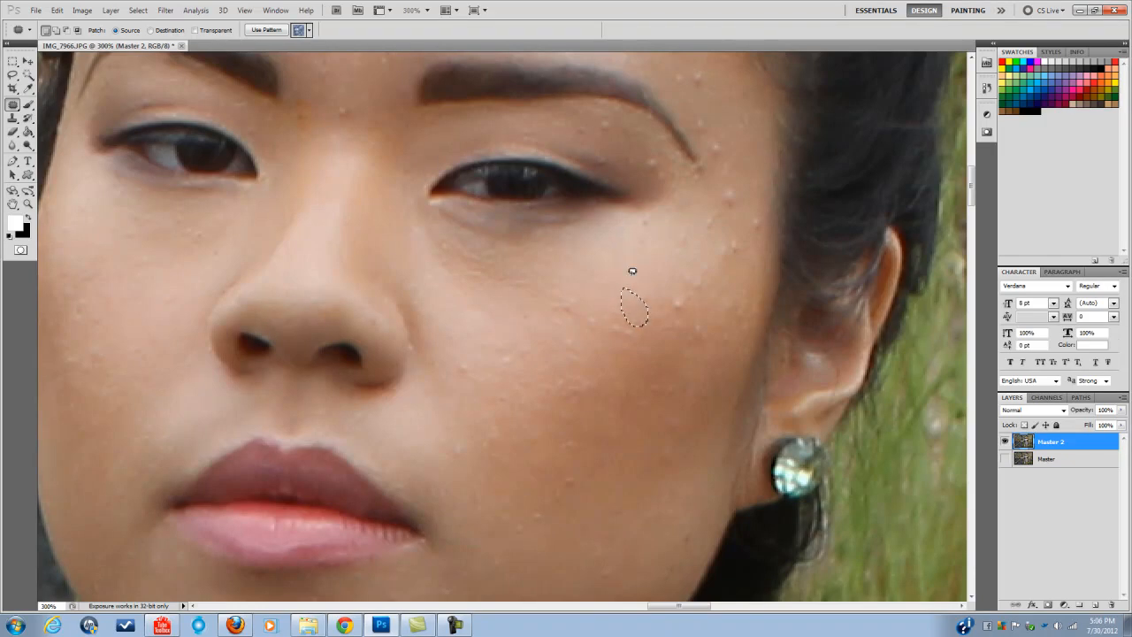
{"action": "key", "text": "ctrl+d"}
{"action": "left_click_drag", "start_coordinate": [614, 312], "coordinate": [616, 319]}
{"action": "key", "text": "ctrl+d"}
{"action": "mouse_move", "coordinate": [647, 291]}
{"action": "left_mouse_down"}
{"action": "mouse_move", "coordinate": [662, 298]}
{"action": "mouse_move", "coordinate": [663, 316]}
{"action": "mouse_move", "coordinate": [631, 329]}
{"action": "left_mouse_up"}
Patch the bumps on the temple and around the tail of the eyebrow on the earring side.
{"action": "left_click_drag", "start_coordinate": [621, 372], "coordinate": [515, 384]}
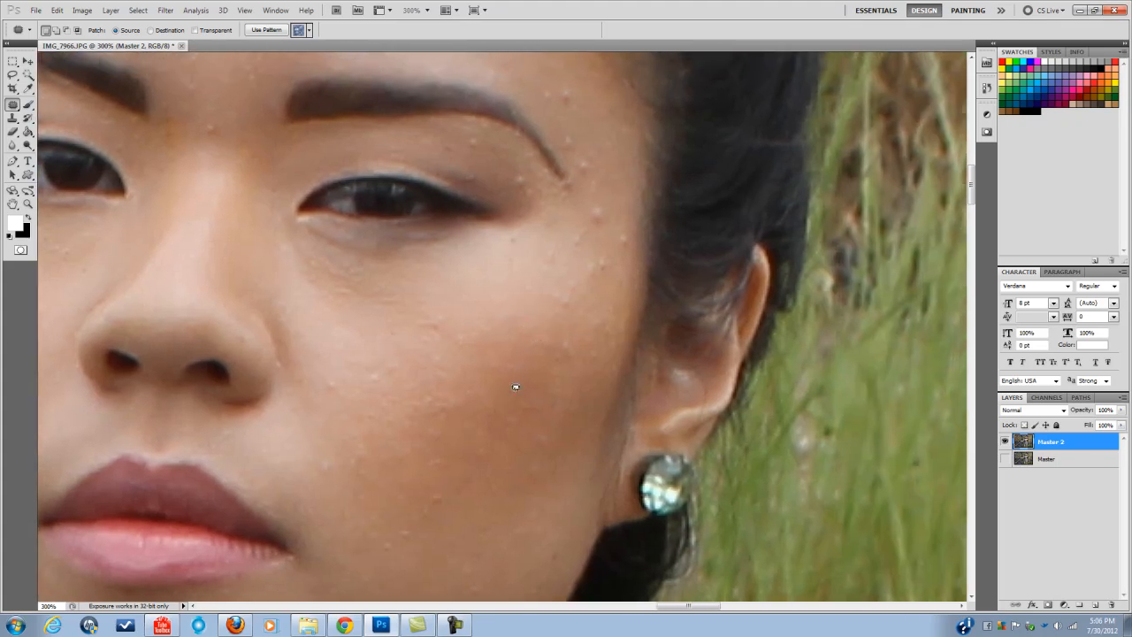
{"action": "mouse_move", "coordinate": [587, 206]}
{"action": "left_mouse_down"}
{"action": "mouse_move", "coordinate": [611, 210]}
{"action": "mouse_move", "coordinate": [587, 208]}
{"action": "mouse_move", "coordinate": [597, 234]}
{"action": "left_mouse_up"}
{"action": "left_click_drag", "start_coordinate": [589, 209], "coordinate": [601, 251]}
{"action": "mouse_move", "coordinate": [561, 87]}
{"action": "left_mouse_down"}
{"action": "mouse_move", "coordinate": [589, 128]}
{"action": "mouse_move", "coordinate": [579, 148]}
{"action": "mouse_move", "coordinate": [571, 142]}
{"action": "mouse_move", "coordinate": [589, 122]}
{"action": "mouse_move", "coordinate": [582, 153]}
{"action": "mouse_move", "coordinate": [592, 133]}
{"action": "left_mouse_up"}
{"action": "left_click", "coordinate": [584, 150]}
{"action": "left_click", "coordinate": [617, 232]}
{"action": "mouse_move", "coordinate": [611, 227]}
{"action": "left_mouse_down"}
{"action": "mouse_move", "coordinate": [614, 238]}
{"action": "mouse_move", "coordinate": [630, 232]}
{"action": "mouse_move", "coordinate": [617, 245]}
{"action": "mouse_move", "coordinate": [576, 232]}
{"action": "mouse_move", "coordinate": [567, 267]}
{"action": "mouse_move", "coordinate": [599, 248]}
{"action": "mouse_move", "coordinate": [593, 238]}
{"action": "mouse_move", "coordinate": [601, 253]}
{"action": "left_mouse_up"}
{"action": "left_click", "coordinate": [627, 225]}
{"action": "left_click", "coordinate": [595, 247]}
{"action": "left_click", "coordinate": [603, 254]}
{"action": "left_click", "coordinate": [656, 295]}
Show the Master layer and toggle the visibility of Master 2 to compare the skin before and after patching.
{"action": "left_click", "coordinate": [1005, 459]}
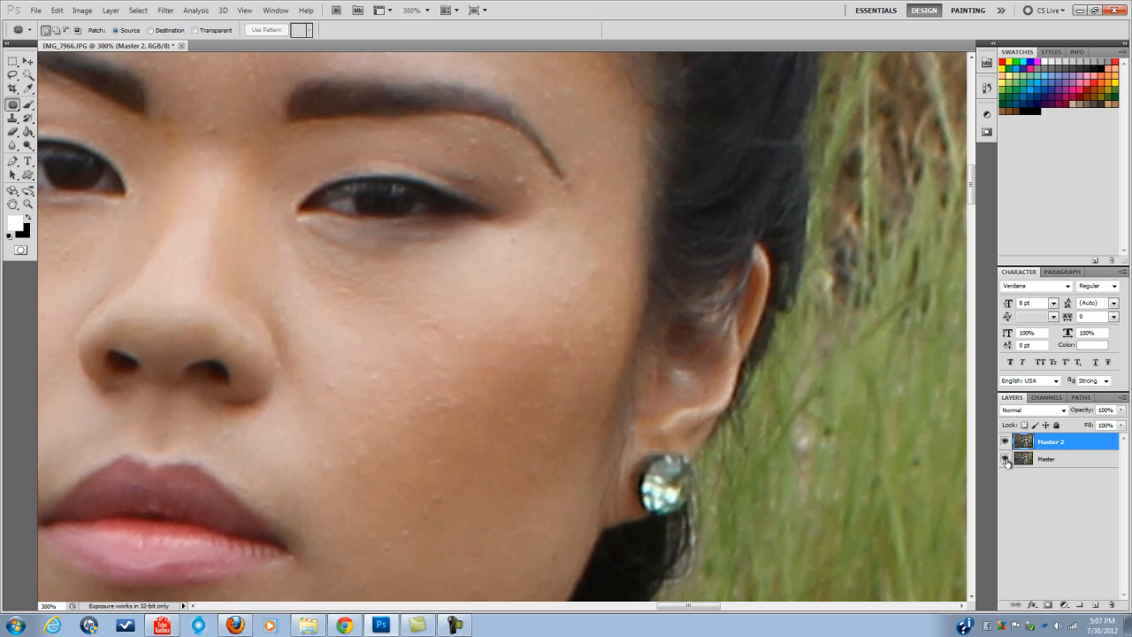
{"action": "left_click", "coordinate": [1005, 441]}
{"action": "left_click", "coordinate": [1005, 441]}
{"action": "left_click", "coordinate": [1005, 441]}
{"action": "left_click", "coordinate": [1005, 441]}
{"action": "left_click", "coordinate": [1005, 441]}
{"action": "left_click", "coordinate": [1005, 441]}
{"action": "left_click", "coordinate": [1005, 441]}
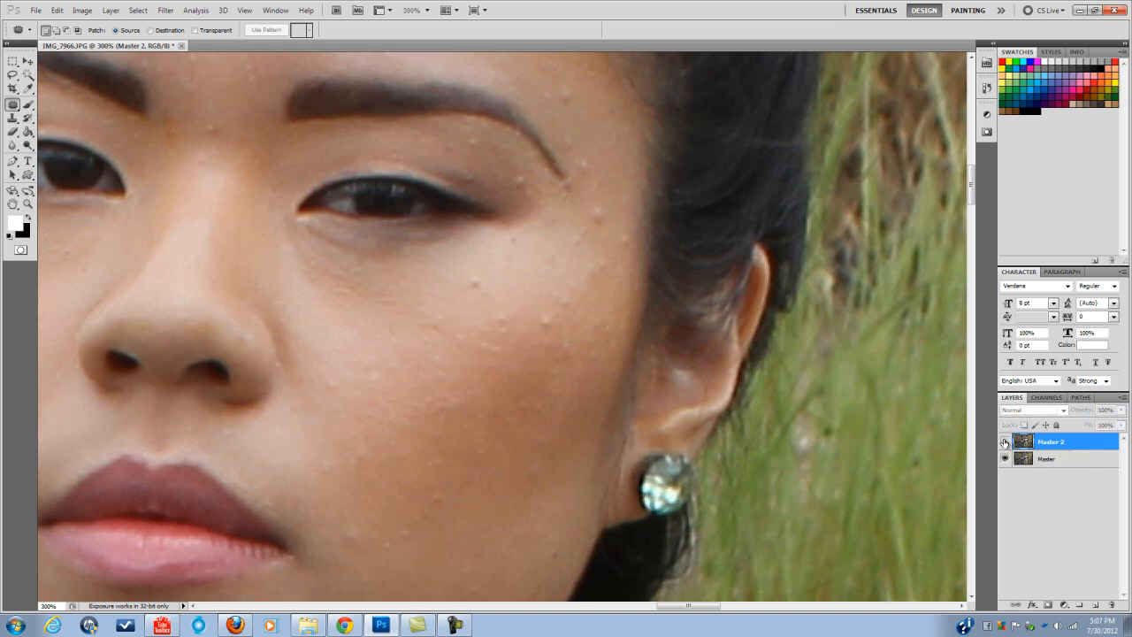
{"action": "left_click", "coordinate": [1005, 442]}
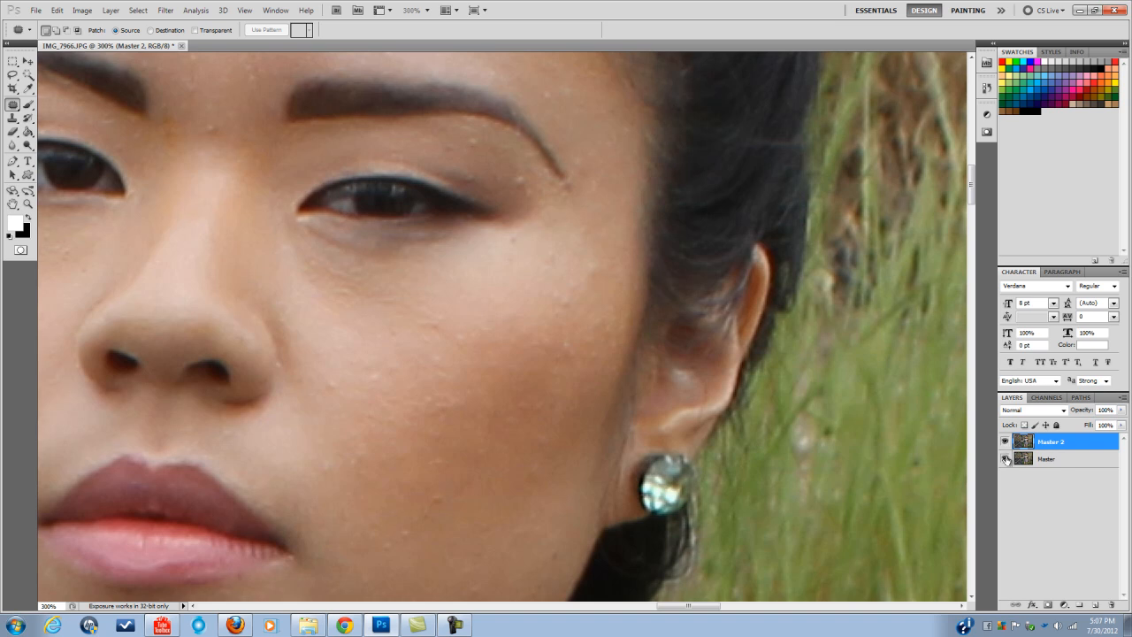
Patch the bumps on the chin and below the lips with nearby clean skin.
{"action": "key", "text": "ctrl+0"}
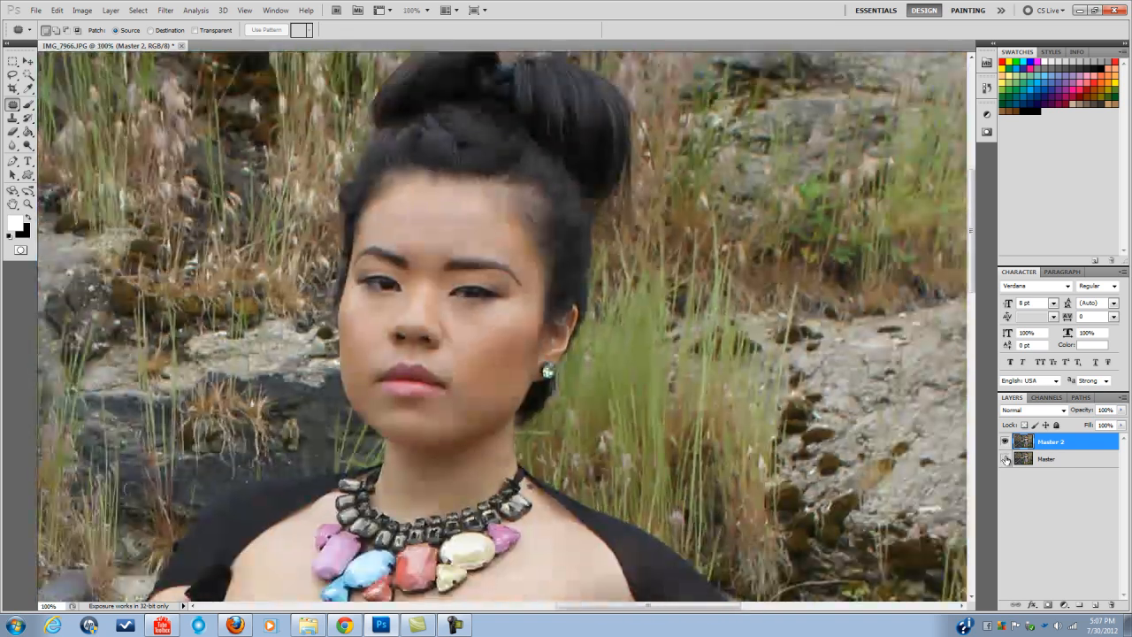
{"action": "key", "text": "ctrl+plus"}
{"action": "key", "text": "ctrl+plus"}
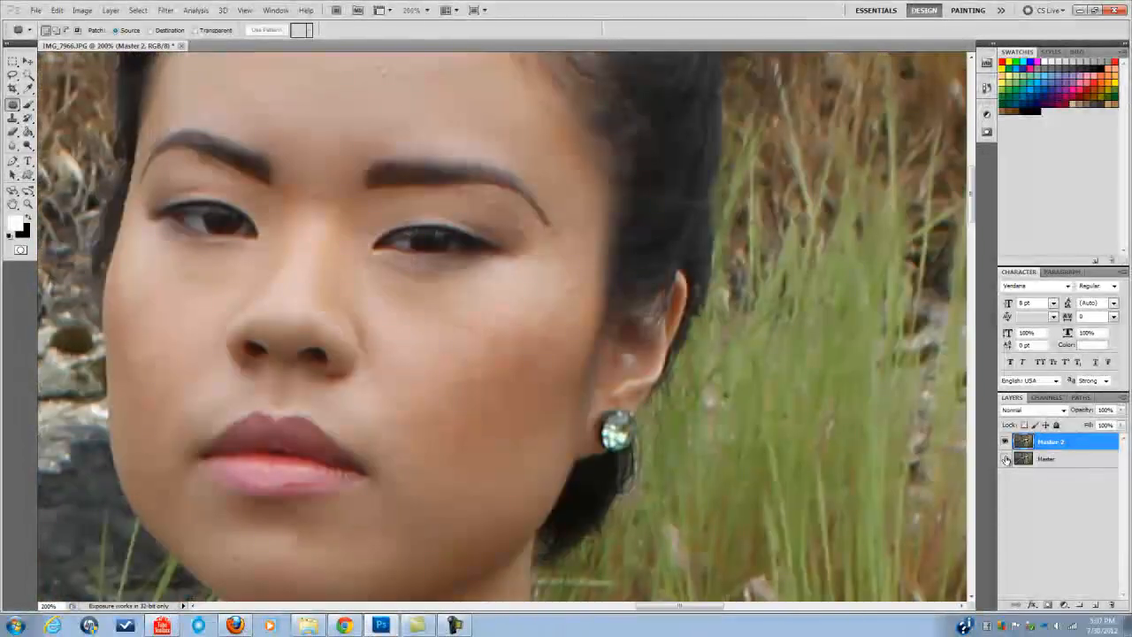
{"action": "left_click_drag", "start_coordinate": [804, 435], "coordinate": [874, 367]}
{"action": "left_click_drag", "start_coordinate": [705, 405], "coordinate": [723, 366]}
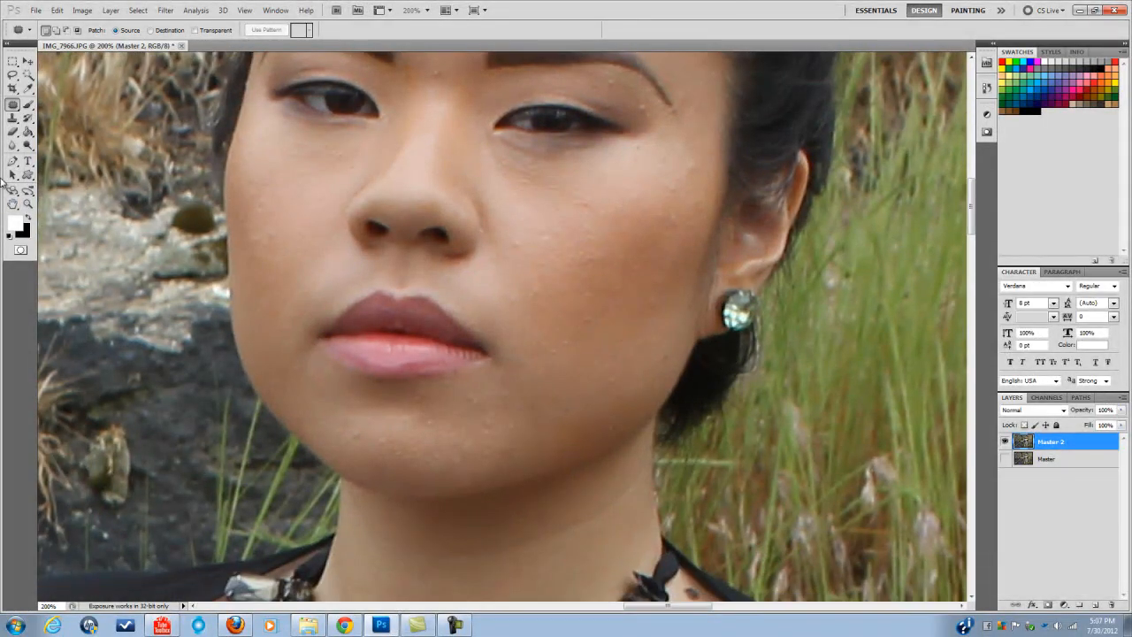
{"action": "left_click_drag", "start_coordinate": [349, 431], "coordinate": [350, 408]}
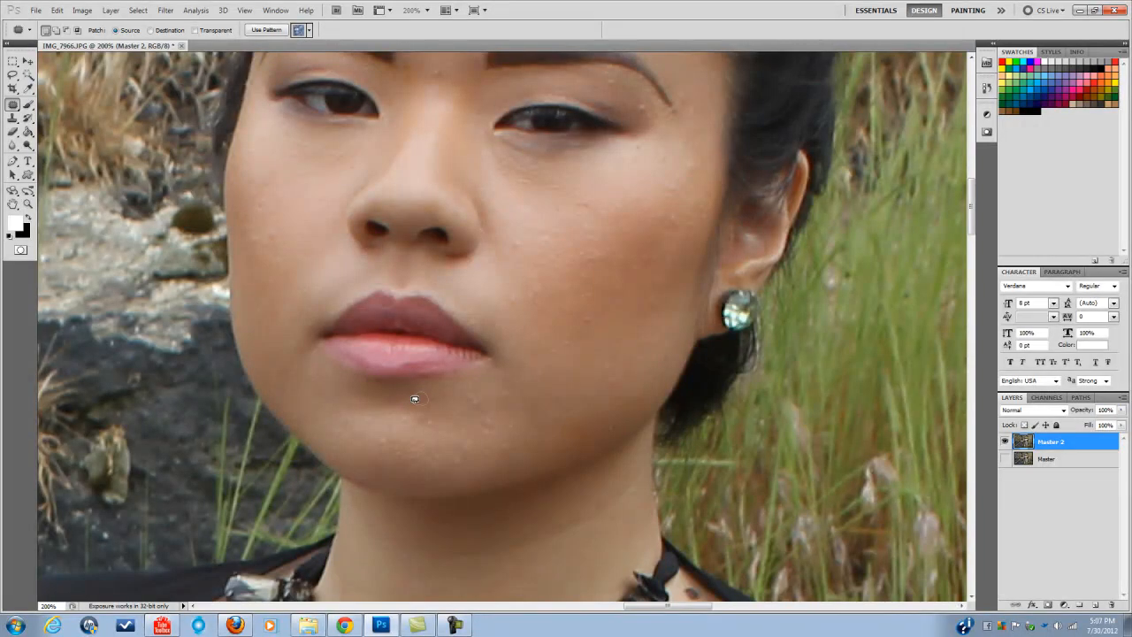
{"action": "mouse_move", "coordinate": [411, 396]}
{"action": "left_mouse_down"}
{"action": "mouse_move", "coordinate": [425, 400]}
{"action": "mouse_move", "coordinate": [396, 405]}
{"action": "mouse_move", "coordinate": [469, 398]}
{"action": "left_mouse_up"}
{"action": "key", "text": "ctrl+d"}
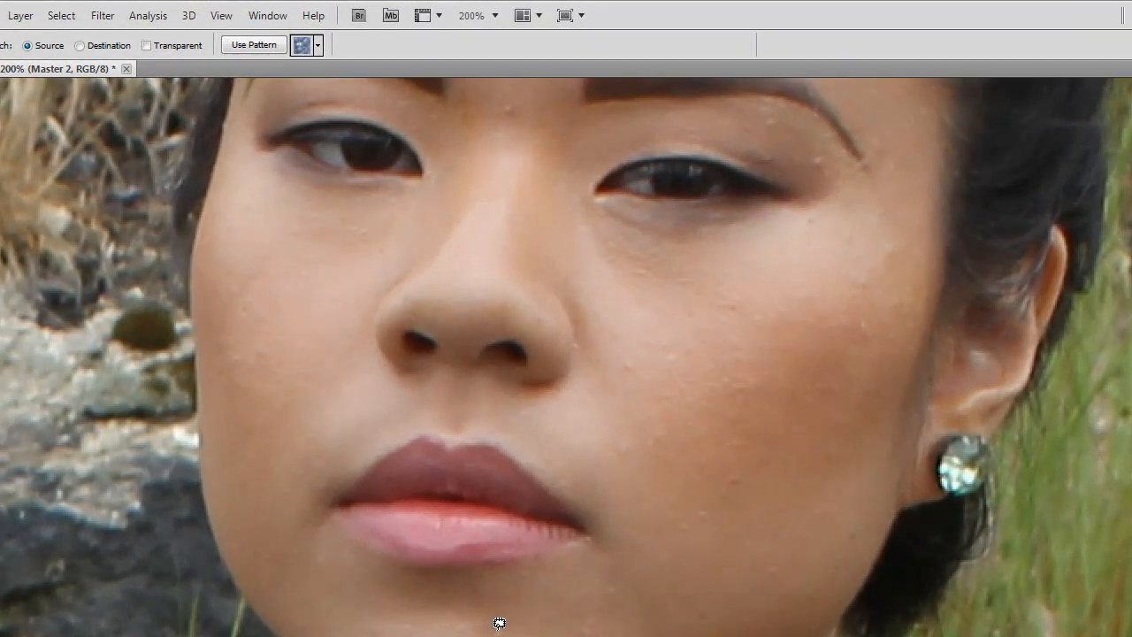
{"action": "mouse_move", "coordinate": [492, 625]}
{"action": "left_mouse_down"}
{"action": "mouse_move", "coordinate": [522, 626]}
{"action": "mouse_move", "coordinate": [455, 611]}
{"action": "mouse_move", "coordinate": [475, 624]}
{"action": "mouse_move", "coordinate": [457, 621]}
{"action": "left_mouse_up"}
{"action": "left_click_drag", "start_coordinate": [218, 481], "coordinate": [218, 505]}
{"action": "left_click_drag", "start_coordinate": [37, 391], "coordinate": [33, 380]}
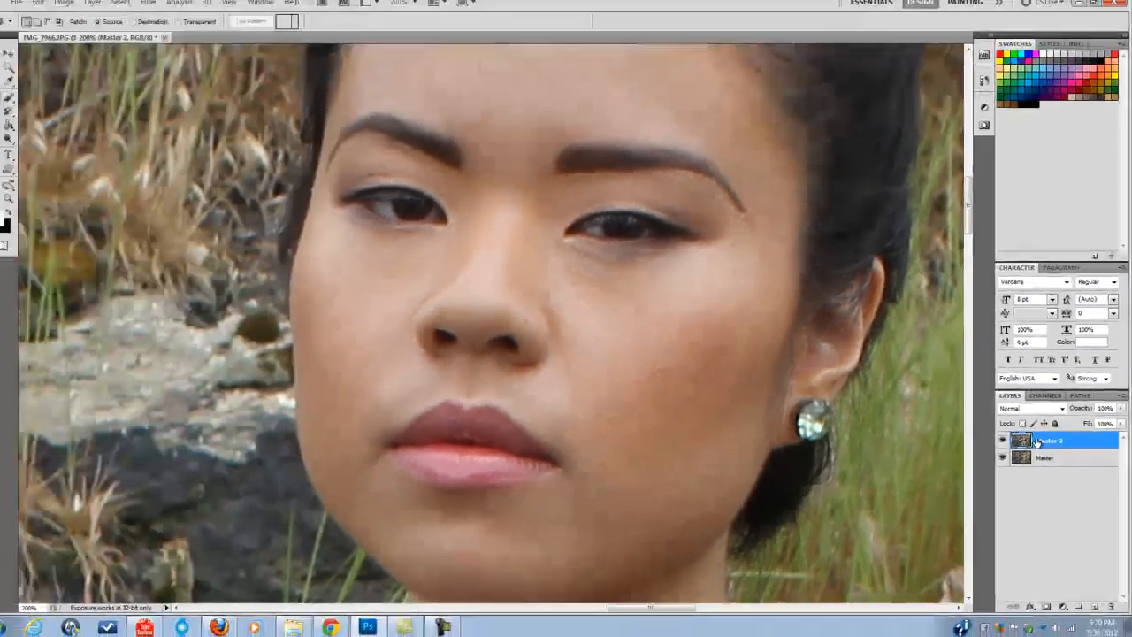
Rename the Master 2 layer as Patch and switch to the Move tool.
{"action": "double_click", "coordinate": [1001, 409]}
{"action": "type", "text": "P"}
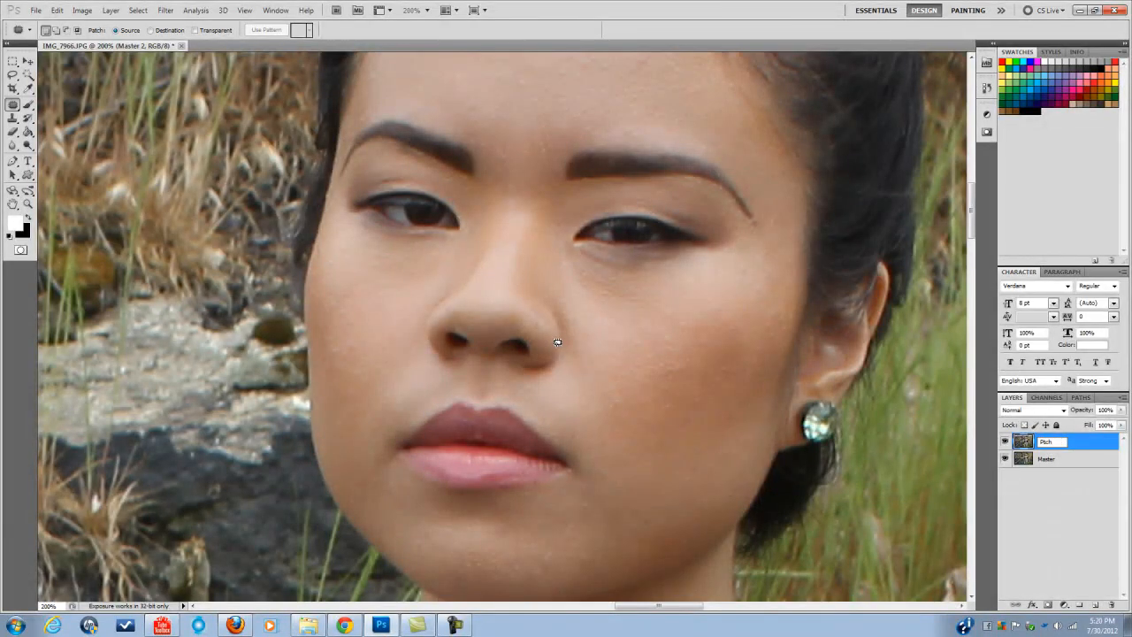
{"action": "type", "text": "atch"}
{"action": "left_click", "coordinate": [1079, 450]}
{"action": "left_click", "coordinate": [28, 61]}
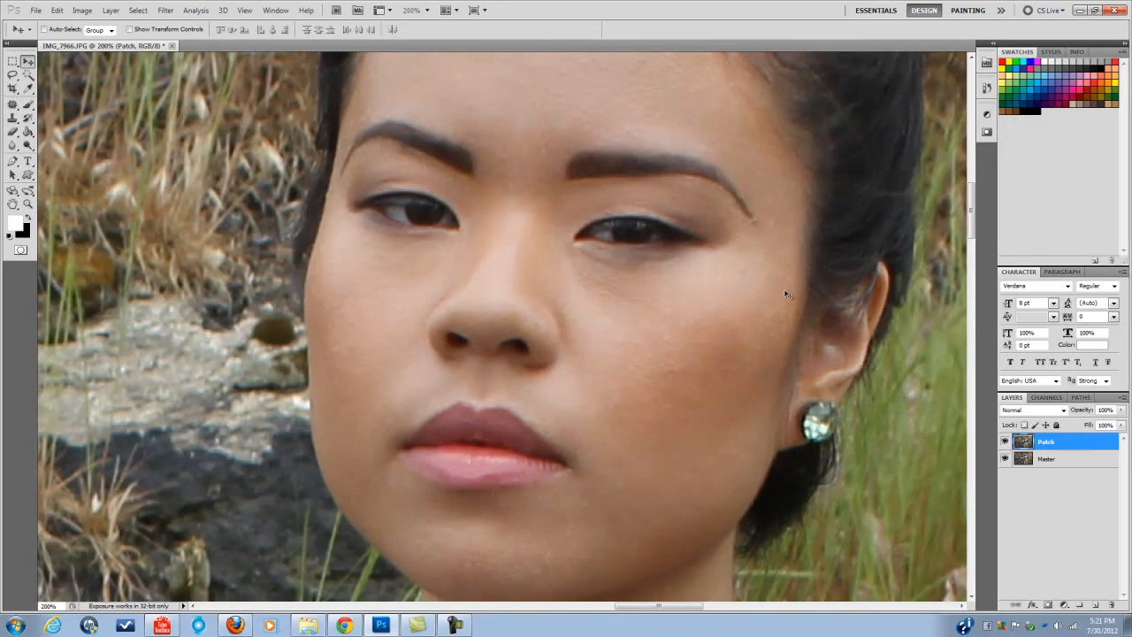
Compare the face with the Patch layer hidden and shown, and review the retouched portrait from a wider view.
{"action": "left_click", "coordinate": [1004, 442]}
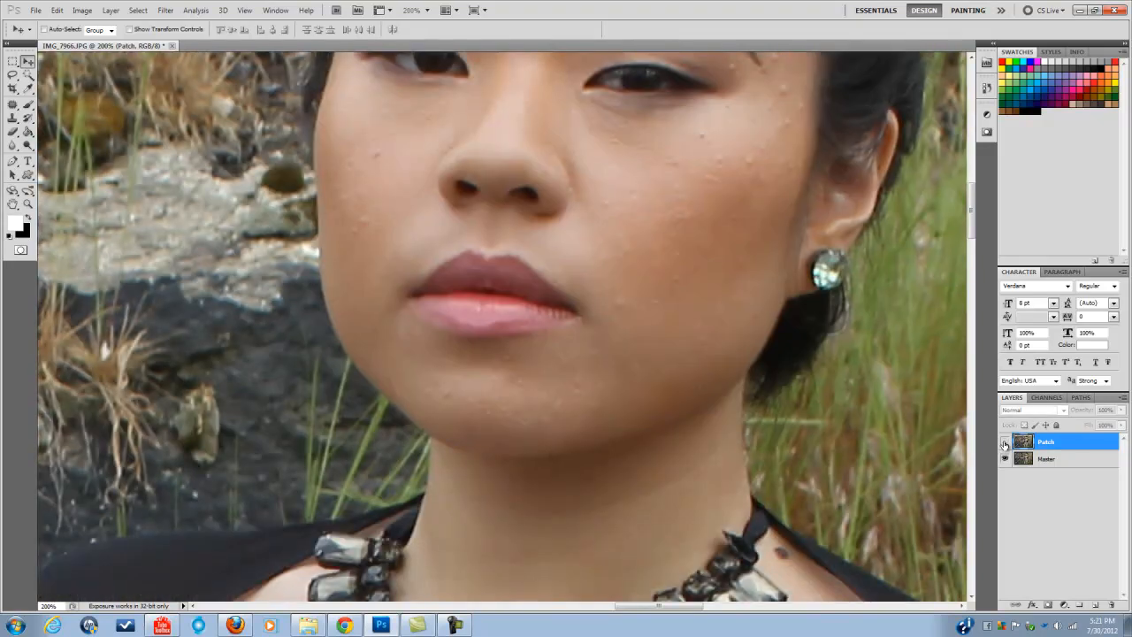
{"action": "scroll", "coordinate": [927, 414], "scroll_direction": "up", "scroll_amount": 5}
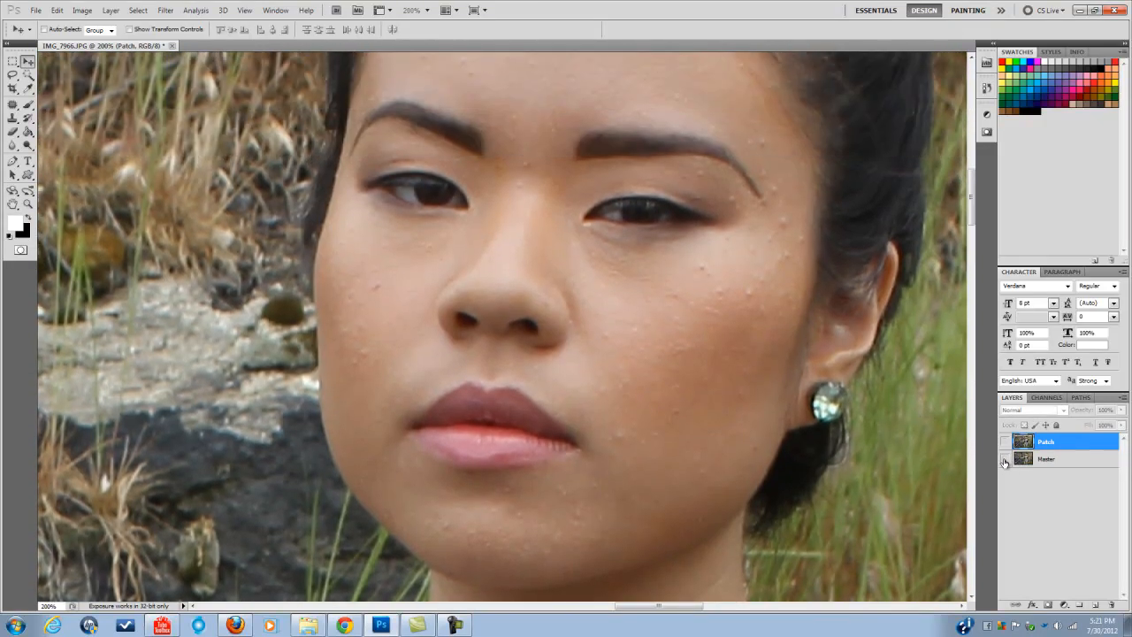
{"action": "left_click", "coordinate": [1005, 460]}
{"action": "left_click", "coordinate": [1005, 460]}
{"action": "left_click", "coordinate": [1005, 443]}
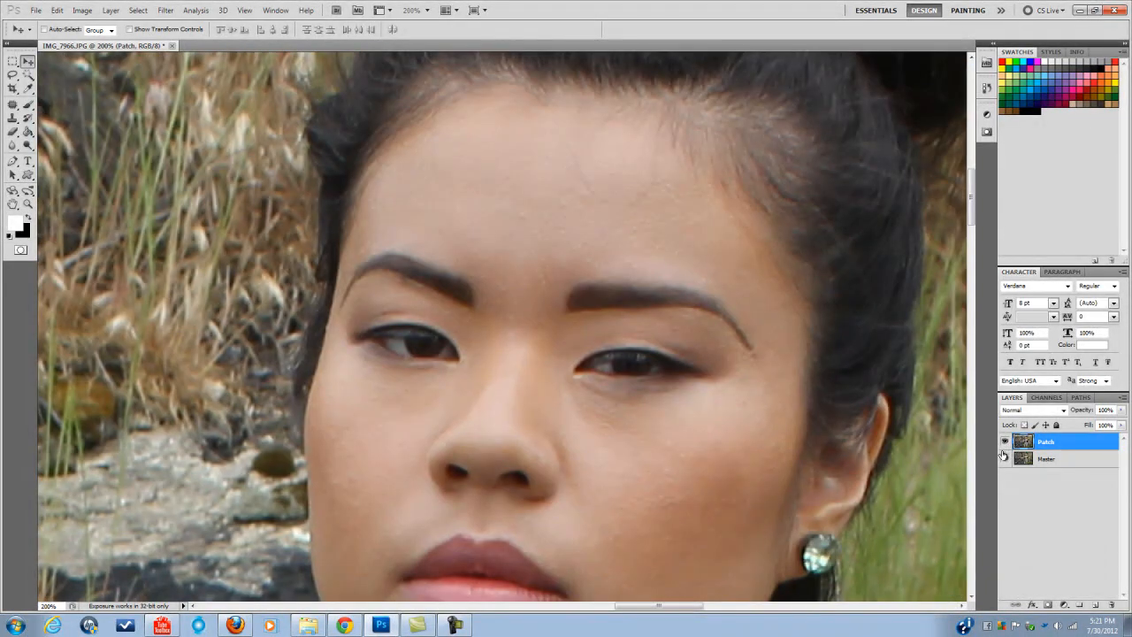
{"action": "left_click", "coordinate": [1005, 443]}
{"action": "left_click", "coordinate": [1005, 442]}
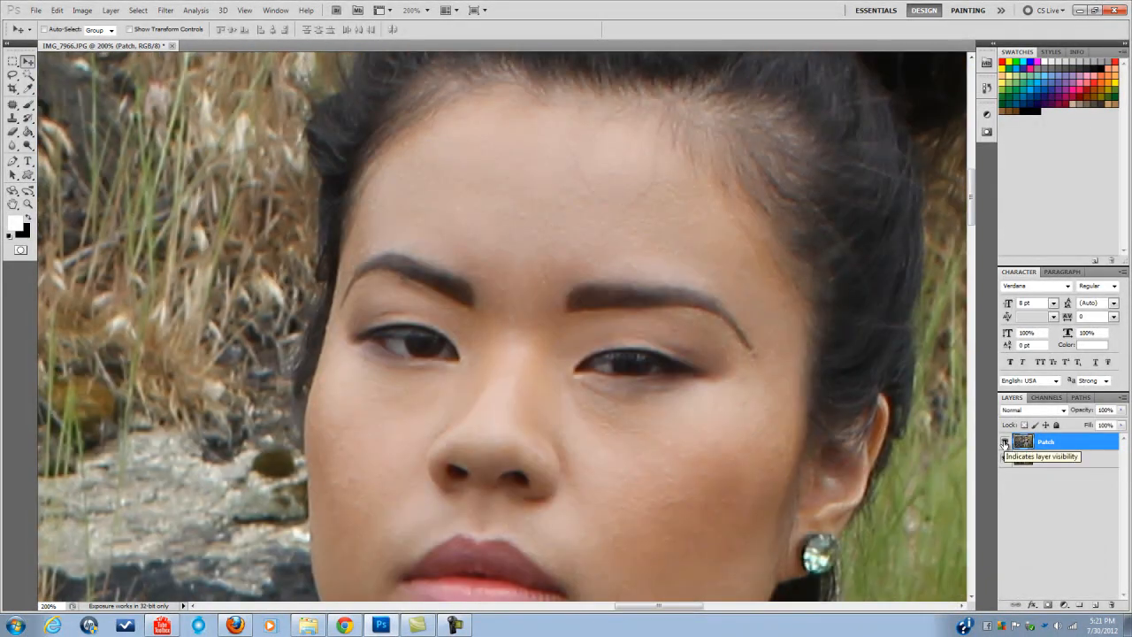
{"action": "left_click", "coordinate": [1005, 442]}
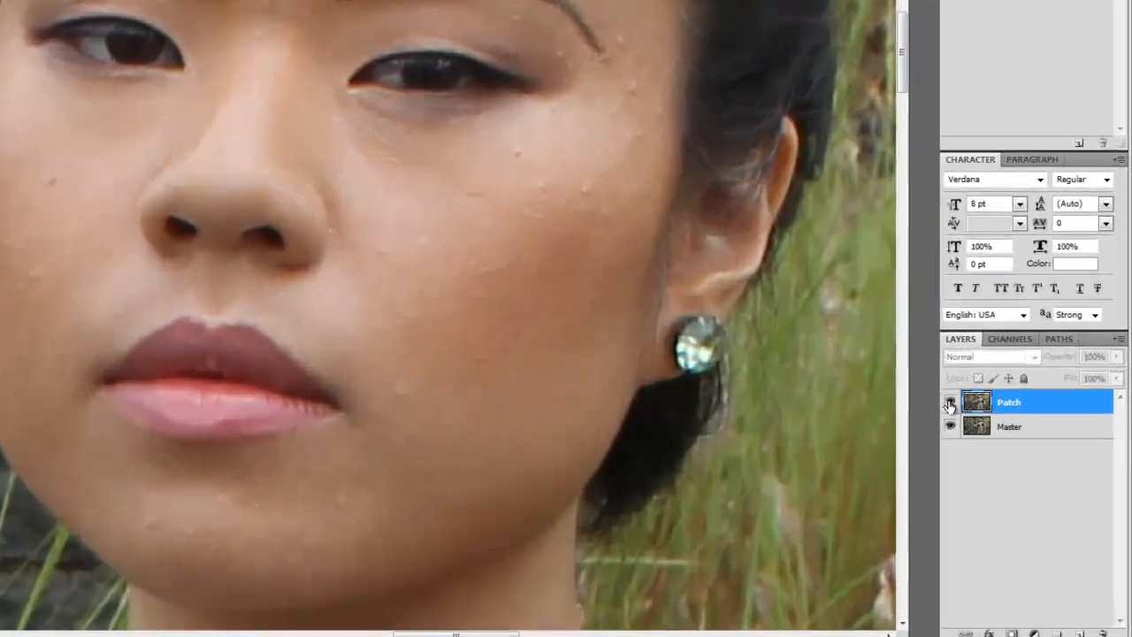
{"action": "left_click", "coordinate": [949, 405]}
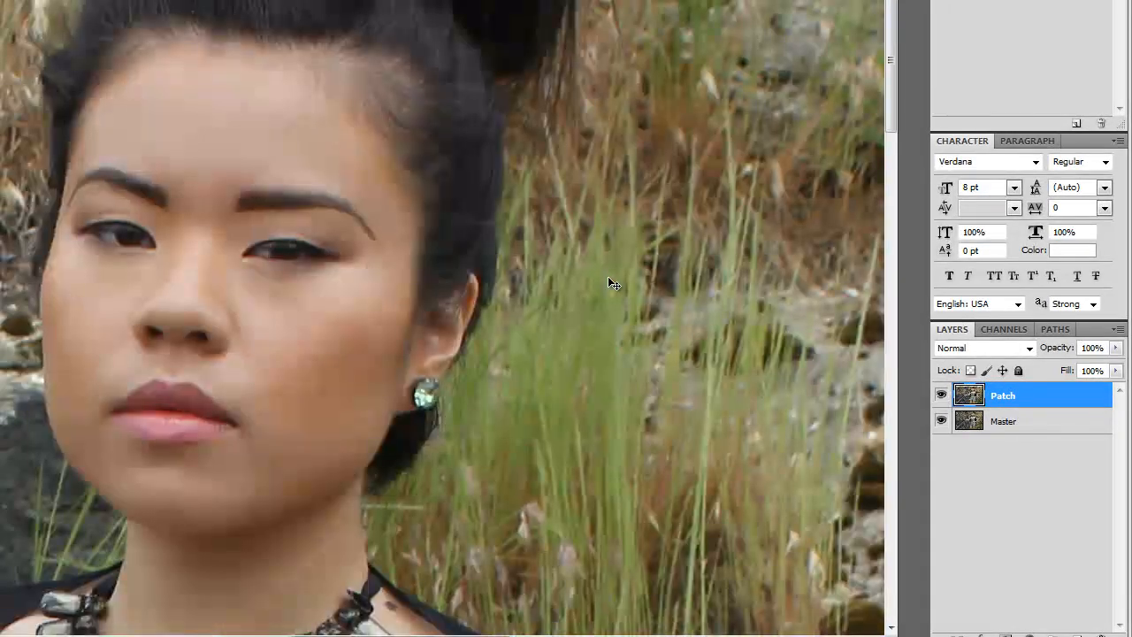
{"action": "key", "text": "ctrl+minus"}
{"action": "key", "text": "ctrl+minus"}
{"action": "key", "text": "ctrl+minus"}
{"action": "key", "text": "ctrl+minus"}
{"action": "key", "text": "ctrl+minus"}
{"action": "key", "text": "ctrl+minus"}
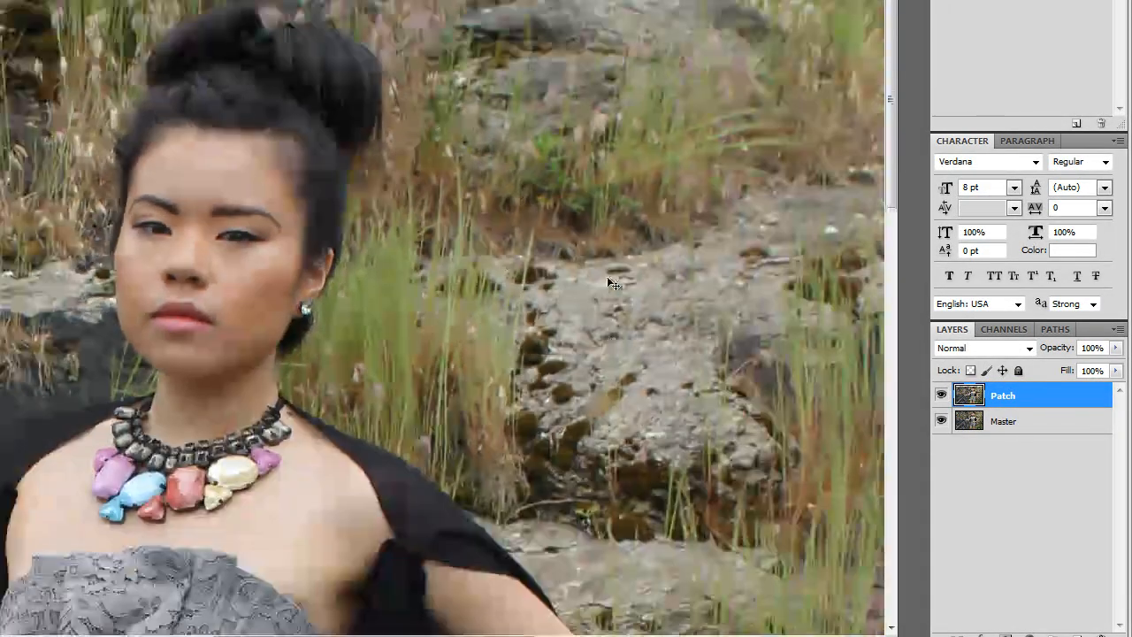
Compare the full-length portrait with the Master layer hidden and shown beneath the Patch layer.
{"action": "key", "text": "ctrl+plus"}
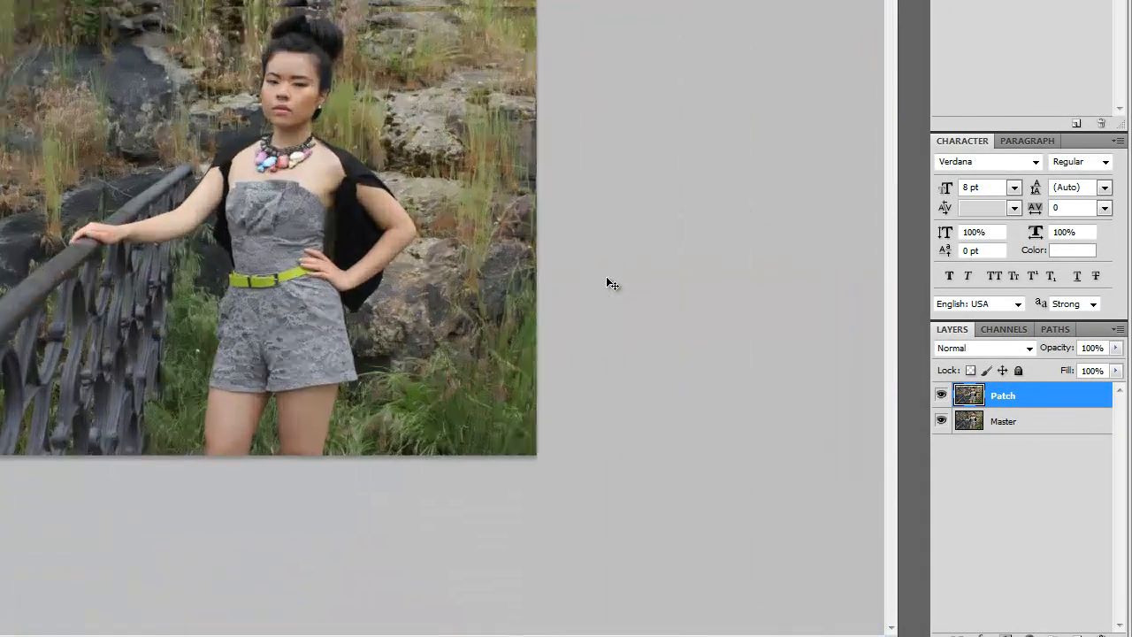
{"action": "left_click", "coordinate": [941, 422]}
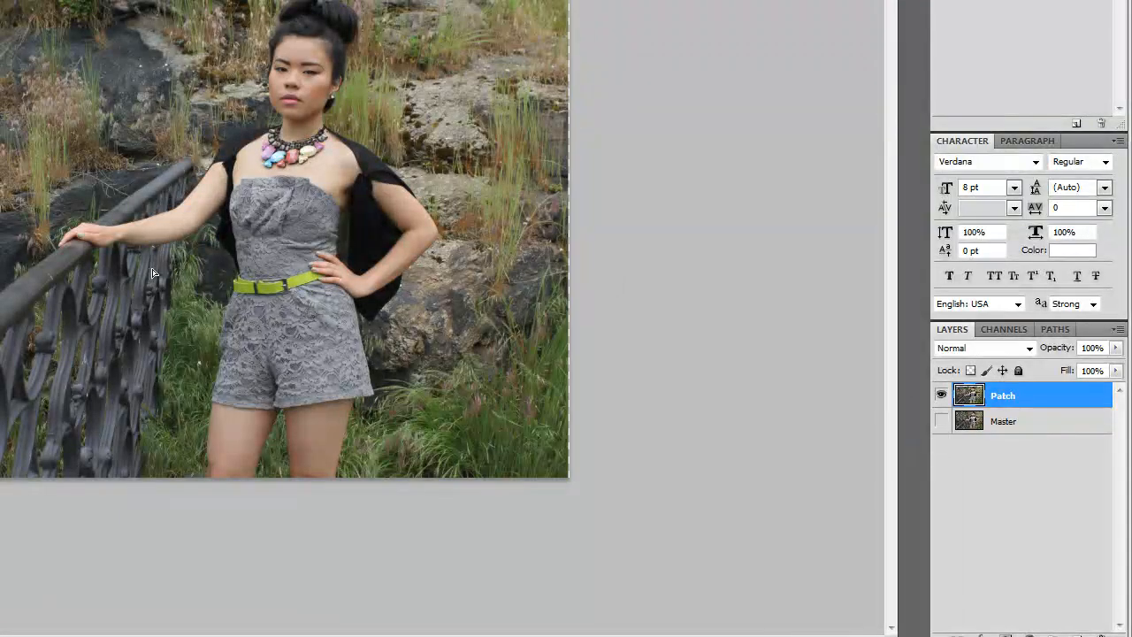
{"action": "left_click_drag", "start_coordinate": [152, 273], "coordinate": [154, 253]}
{"action": "left_click", "coordinate": [941, 422]}
Compare the chest, shoulders and arms with the Patch layer hidden and shown.
{"action": "key", "text": "ctrl+plus"}
{"action": "key", "text": "ctrl+plus"}
{"action": "key", "text": "ctrl+plus"}
{"action": "key", "text": "ctrl+plus"}
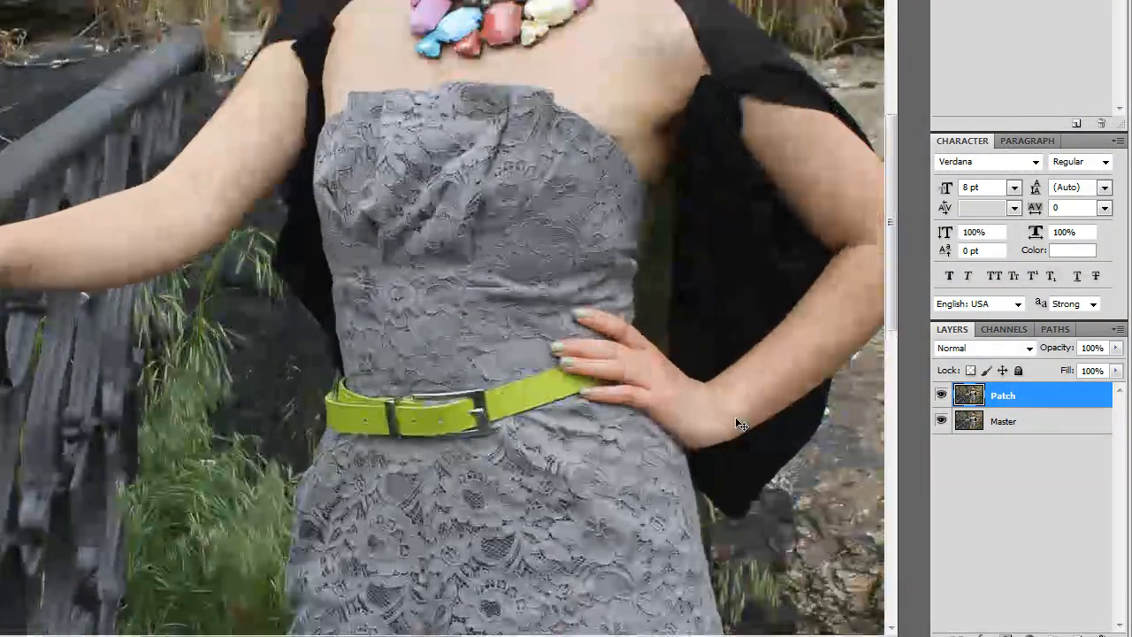
{"action": "key", "text": "space"}
{"action": "left_click_drag", "start_coordinate": [358, 127], "coordinate": [124, 411]}
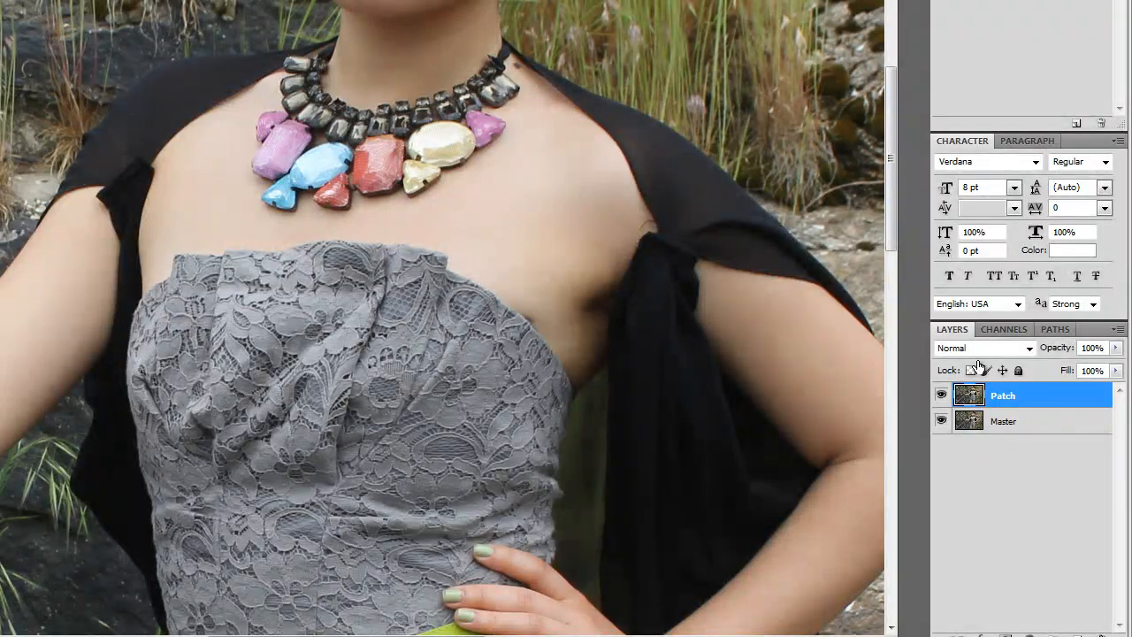
{"action": "left_click", "coordinate": [940, 396]}
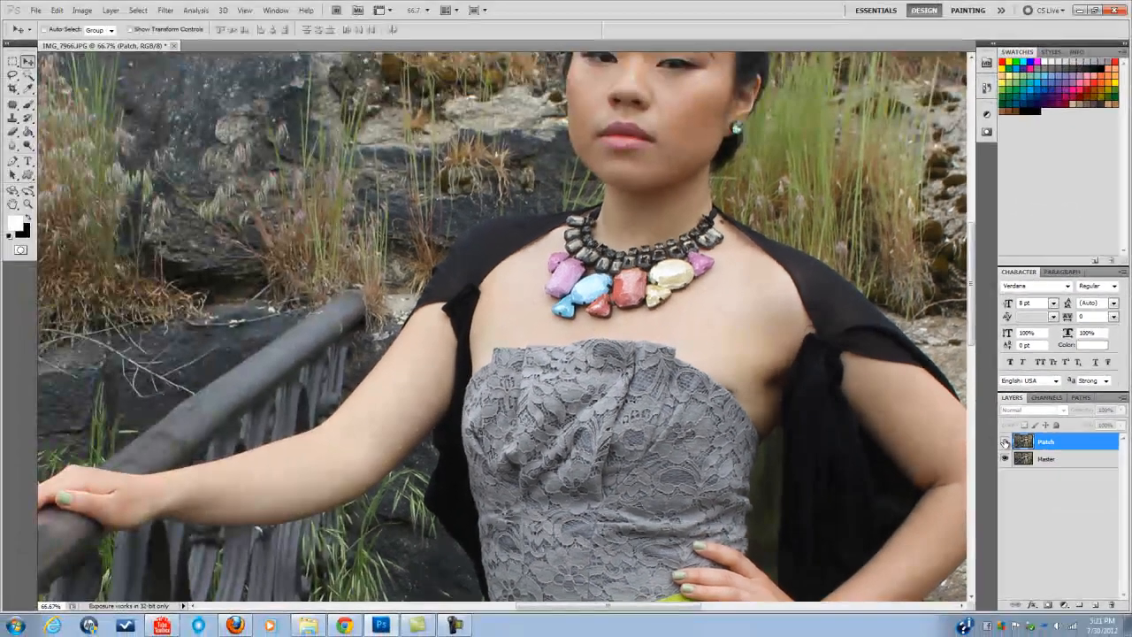
{"action": "left_click", "coordinate": [1005, 442]}
{"action": "left_click", "coordinate": [1006, 441]}
{"action": "left_click", "coordinate": [1006, 443]}
{"action": "left_click", "coordinate": [1005, 443]}
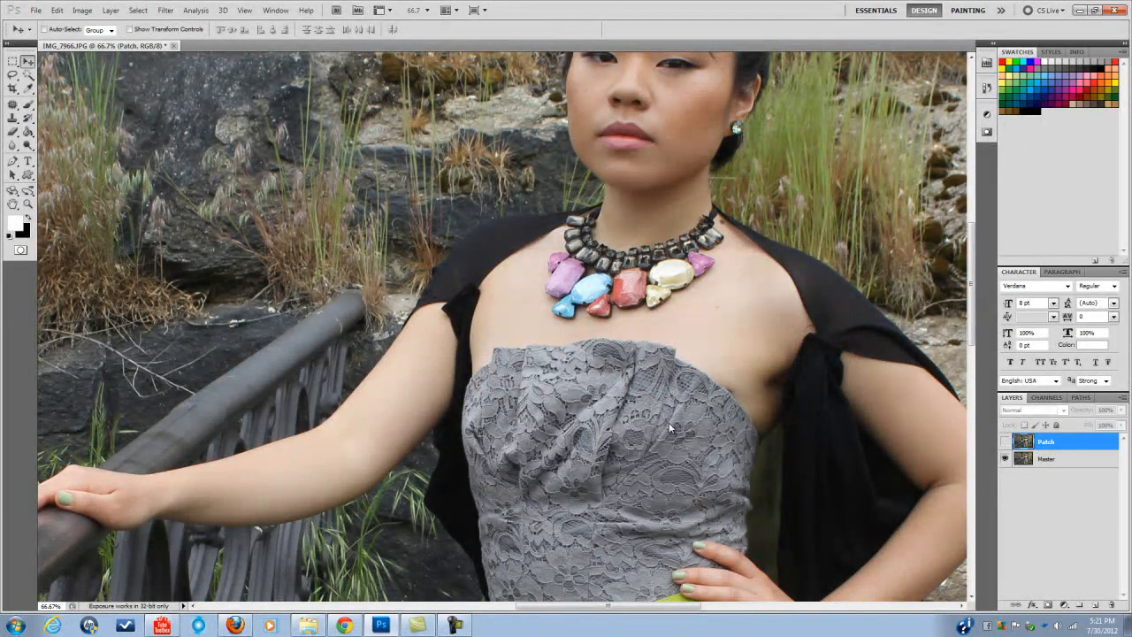
Compare the face up close with the Patch layer hidden and shown, leaving the layer visible.
{"action": "key", "text": "ctrl+plus"}
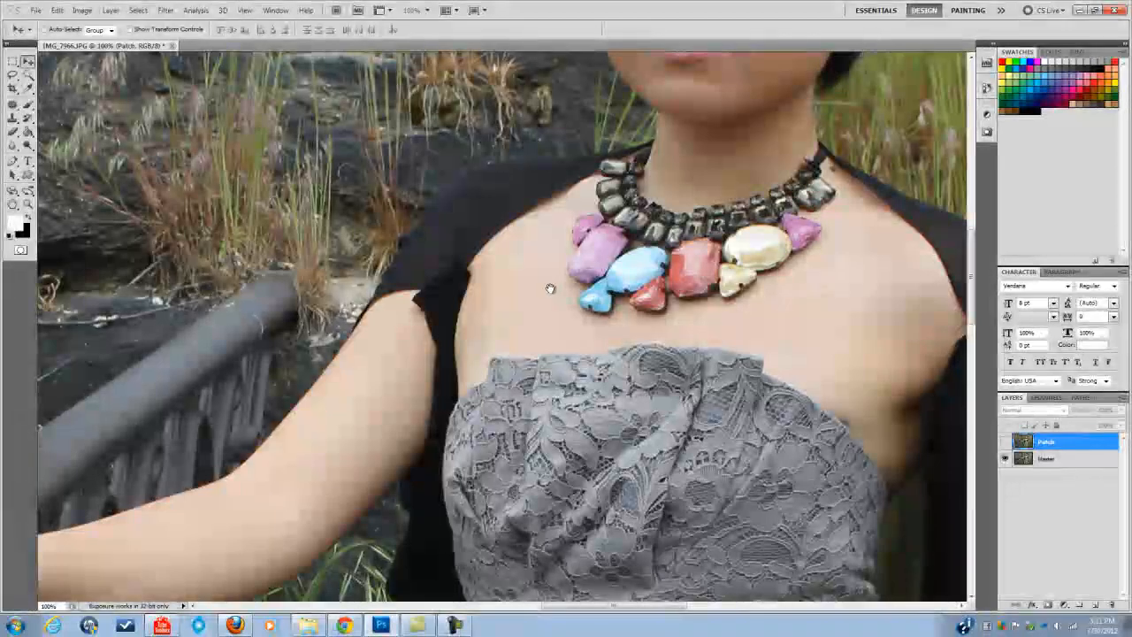
{"action": "left_click_drag", "start_coordinate": [550, 290], "coordinate": [464, 631]}
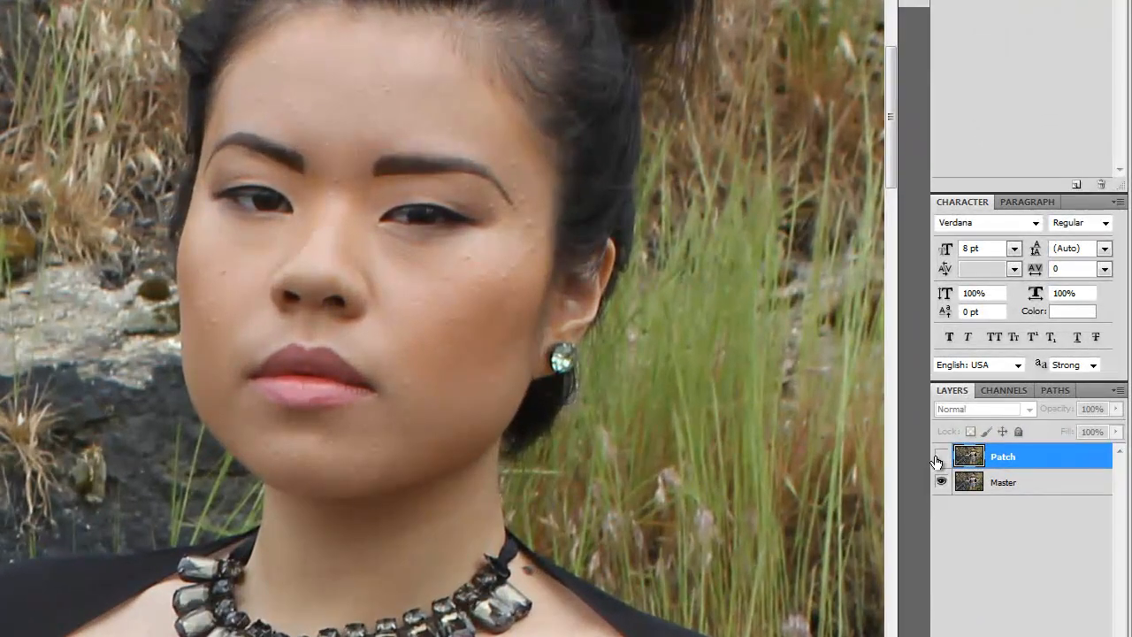
{"action": "left_click", "coordinate": [940, 458]}
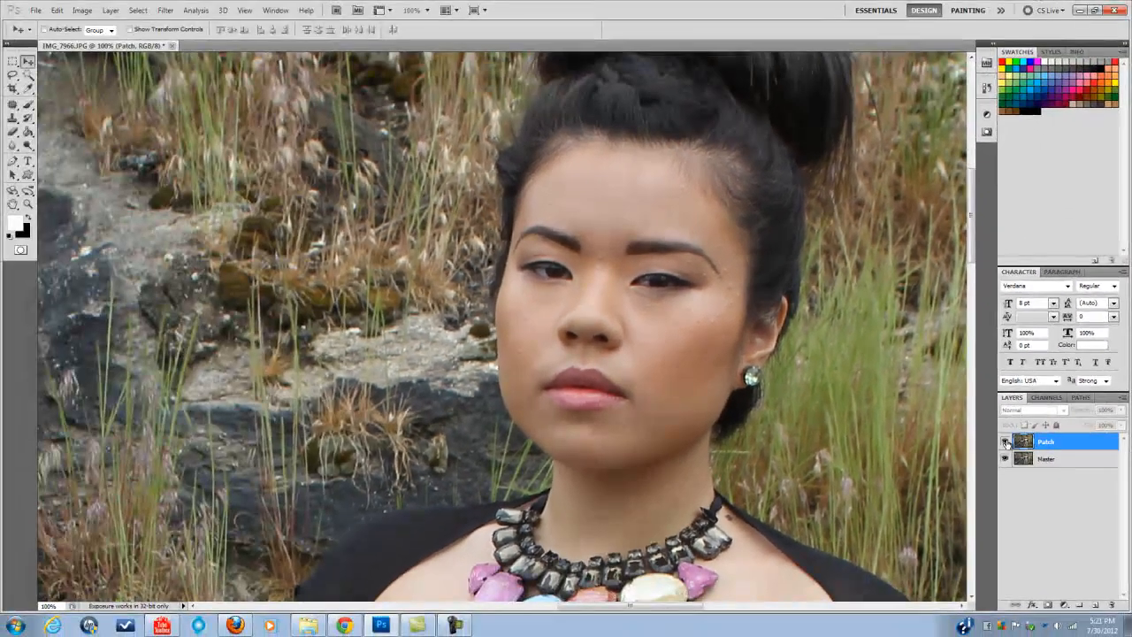
{"action": "left_click", "coordinate": [1006, 443]}
{"action": "left_click", "coordinate": [1005, 442]}
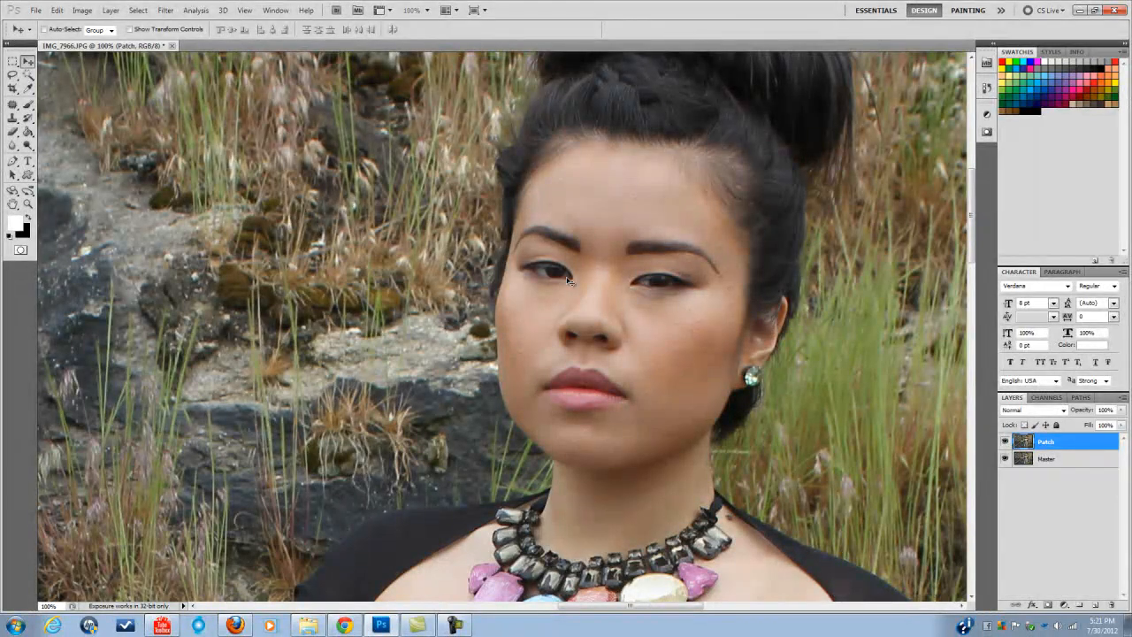
{"action": "left_click", "coordinate": [1006, 442]}
{"action": "left_click", "coordinate": [1004, 443]}
{"action": "left_click", "coordinate": [1005, 443]}
Duplicate the Patch layer and rename the copy as Liquify.
{"action": "left_click_drag", "start_coordinate": [1059, 444], "coordinate": [1095, 605]}
{"action": "double_click", "coordinate": [1044, 442]}
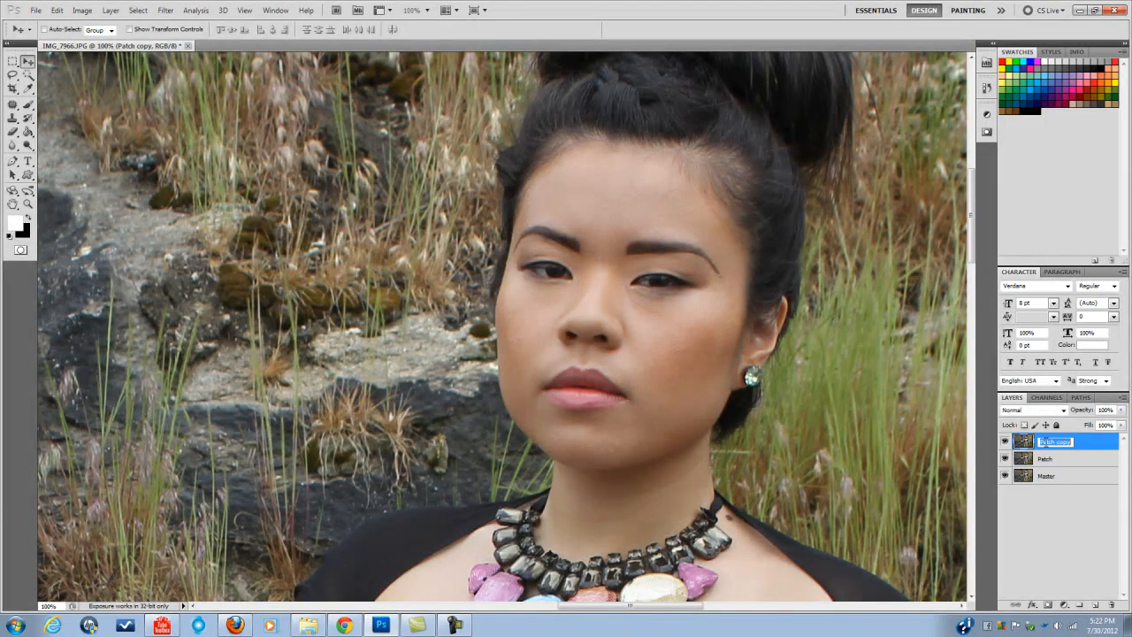
{"action": "type", "text": "L"}
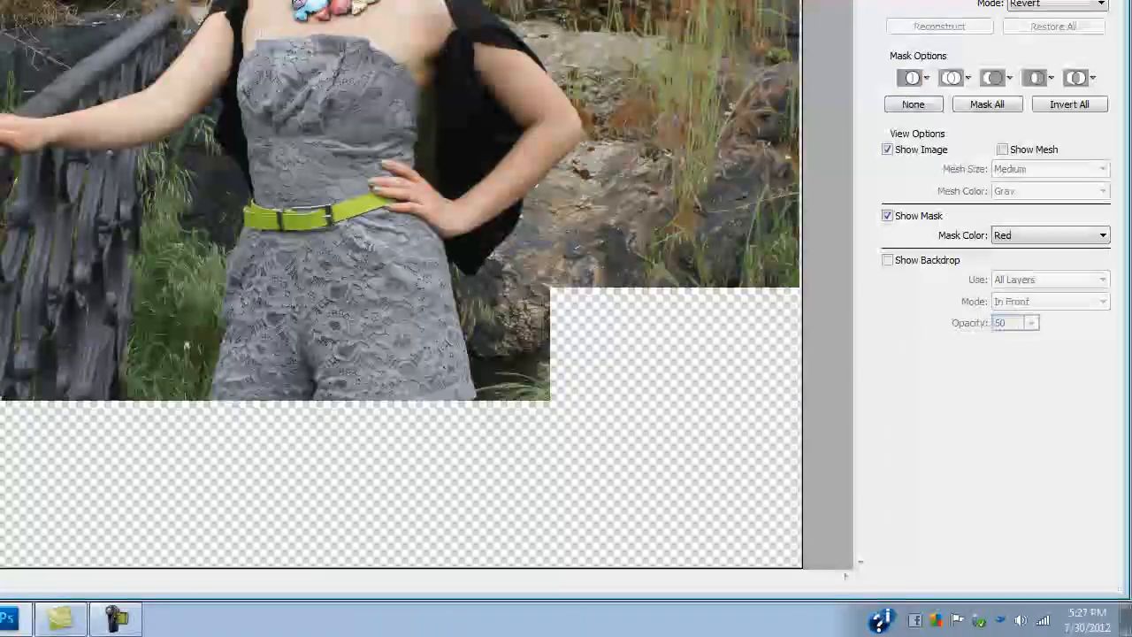
In the Liquify filter, warp the edge of the lower lip to make the lips fuller.
{"action": "key", "text": "ctrl+plus"}
{"action": "key", "text": "ctrl+plus"}
{"action": "key", "text": "ctrl+plus"}
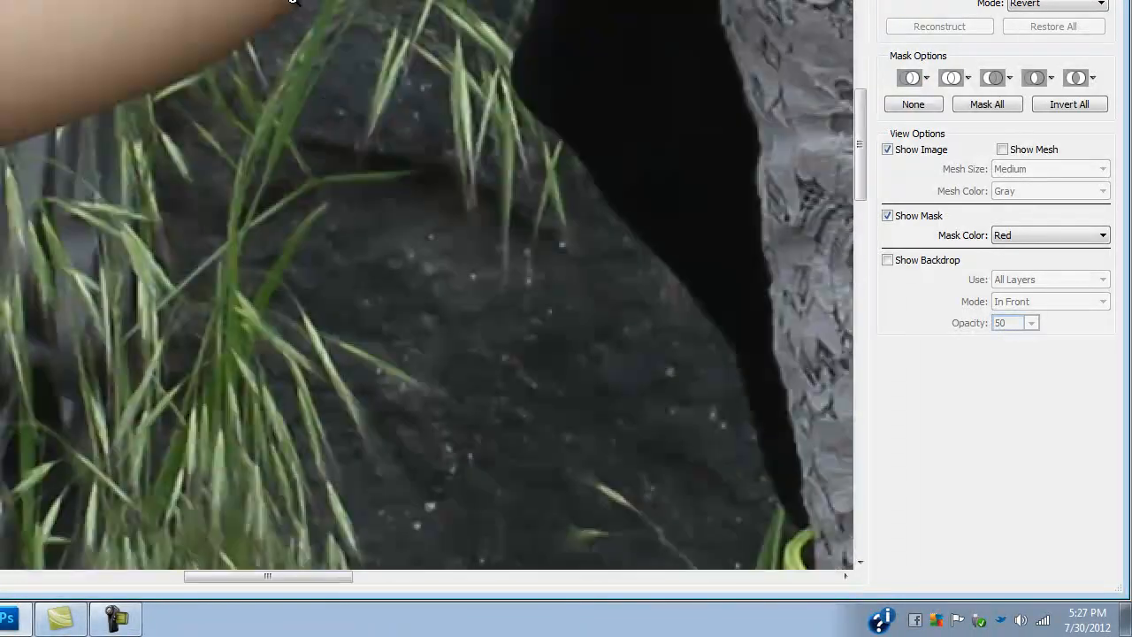
{"action": "key", "text": "ctrl+plus"}
{"action": "mouse_move", "coordinate": [294, 5]}
{"action": "left_mouse_down"}
{"action": "mouse_move", "coordinate": [0, 564]}
{"action": "mouse_move", "coordinate": [0, 635]}
{"action": "left_mouse_up"}
{"action": "left_click_drag", "start_coordinate": [492, 62], "coordinate": [294, 628]}
{"action": "left_click_drag", "start_coordinate": [690, 7], "coordinate": [328, 490]}
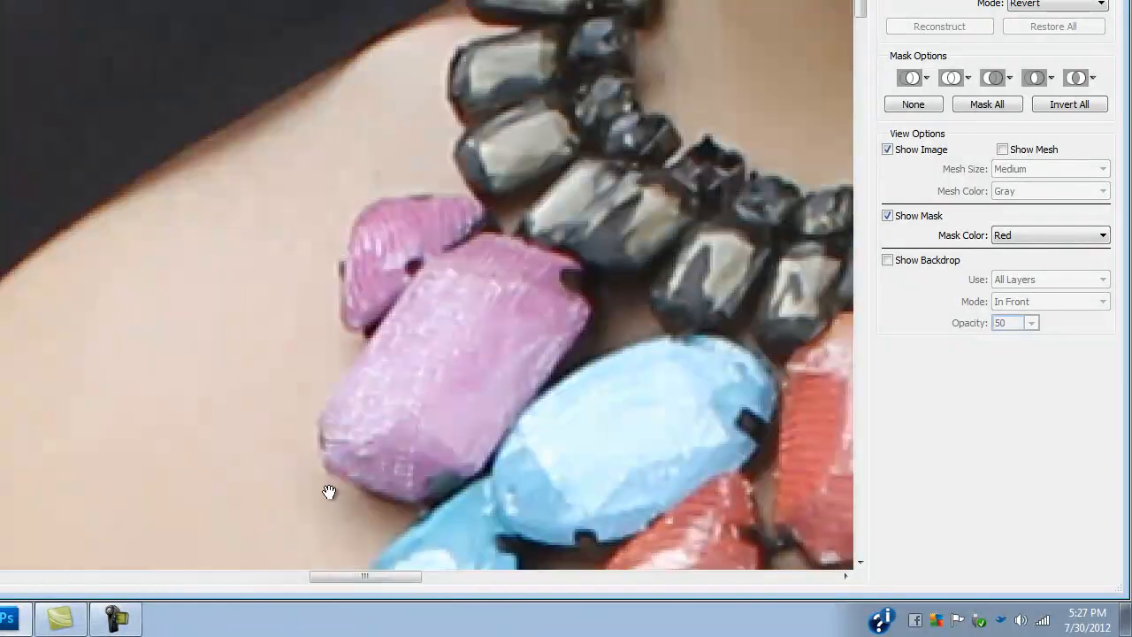
{"action": "left_click_drag", "start_coordinate": [522, 79], "coordinate": [180, 635]}
{"action": "left_click_drag", "start_coordinate": [460, 301], "coordinate": [382, 526]}
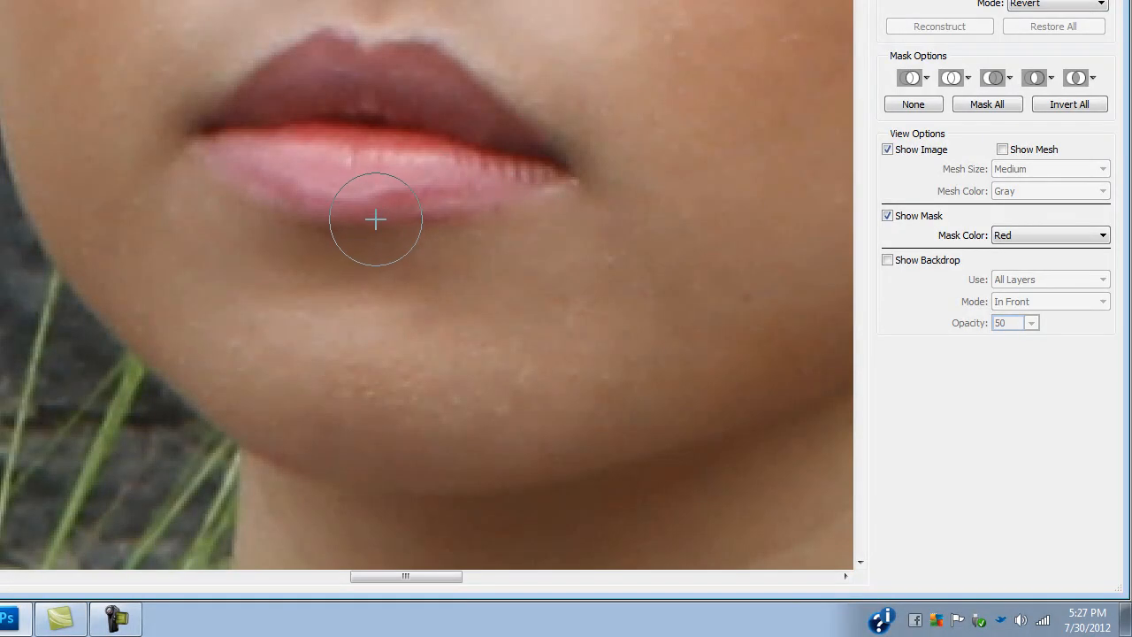
{"action": "left_click_drag", "start_coordinate": [375, 223], "coordinate": [381, 218]}
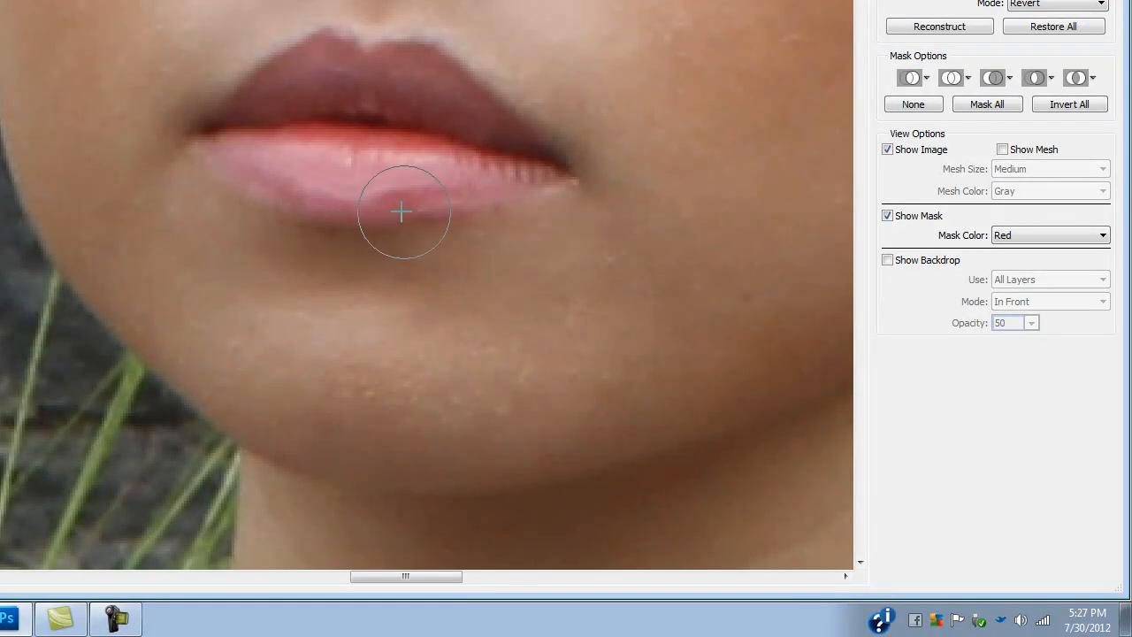
{"action": "left_click_drag", "start_coordinate": [407, 207], "coordinate": [430, 205]}
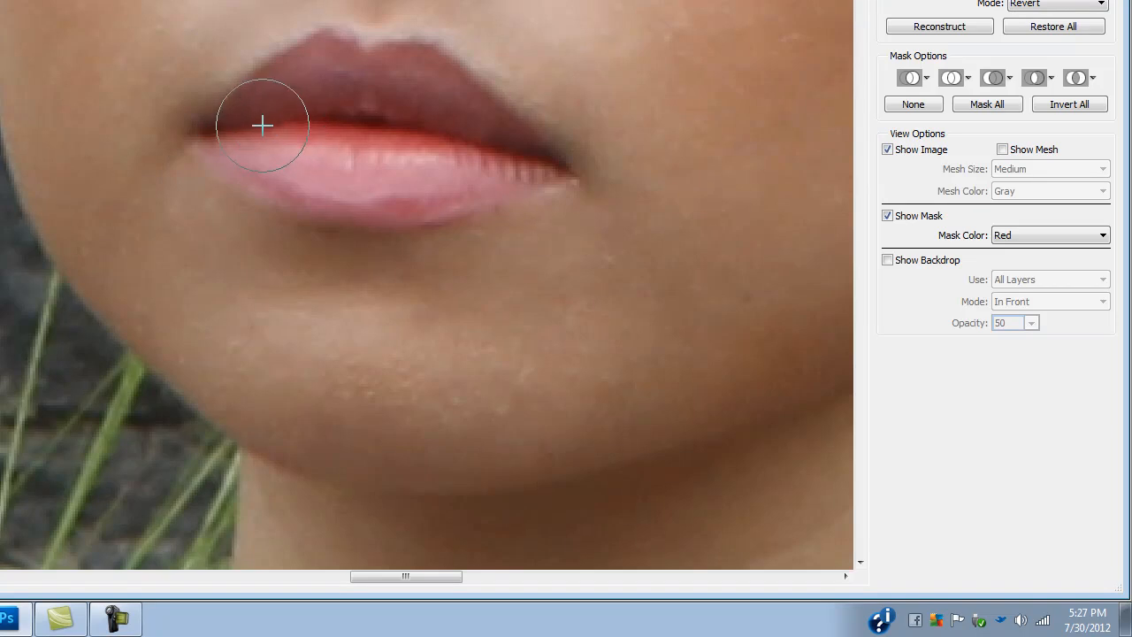
{"action": "mouse_move", "coordinate": [352, 161]}
{"action": "left_mouse_down"}
{"action": "mouse_move", "coordinate": [433, 169]}
{"action": "mouse_move", "coordinate": [443, 191]}
{"action": "mouse_move", "coordinate": [475, 188]}
{"action": "mouse_move", "coordinate": [469, 179]}
{"action": "mouse_move", "coordinate": [500, 167]}
{"action": "mouse_move", "coordinate": [513, 172]}
{"action": "mouse_move", "coordinate": [504, 189]}
{"action": "mouse_move", "coordinate": [523, 182]}
{"action": "mouse_move", "coordinate": [521, 165]}
{"action": "left_mouse_up"}
Warp the lower edge of the eye nearest the visible ear and apply the Liquify filter.
{"action": "left_click_drag", "start_coordinate": [708, 18], "coordinate": [394, 532]}
{"action": "mouse_move", "coordinate": [356, 224]}
{"action": "left_mouse_down"}
{"action": "mouse_move", "coordinate": [336, 171]}
{"action": "mouse_move", "coordinate": [324, 188]}
{"action": "mouse_move", "coordinate": [313, 182]}
{"action": "mouse_move", "coordinate": [349, 177]}
{"action": "mouse_move", "coordinate": [346, 202]}
{"action": "mouse_move", "coordinate": [371, 182]}
{"action": "mouse_move", "coordinate": [368, 205]}
{"action": "mouse_move", "coordinate": [413, 209]}
{"action": "left_mouse_up"}
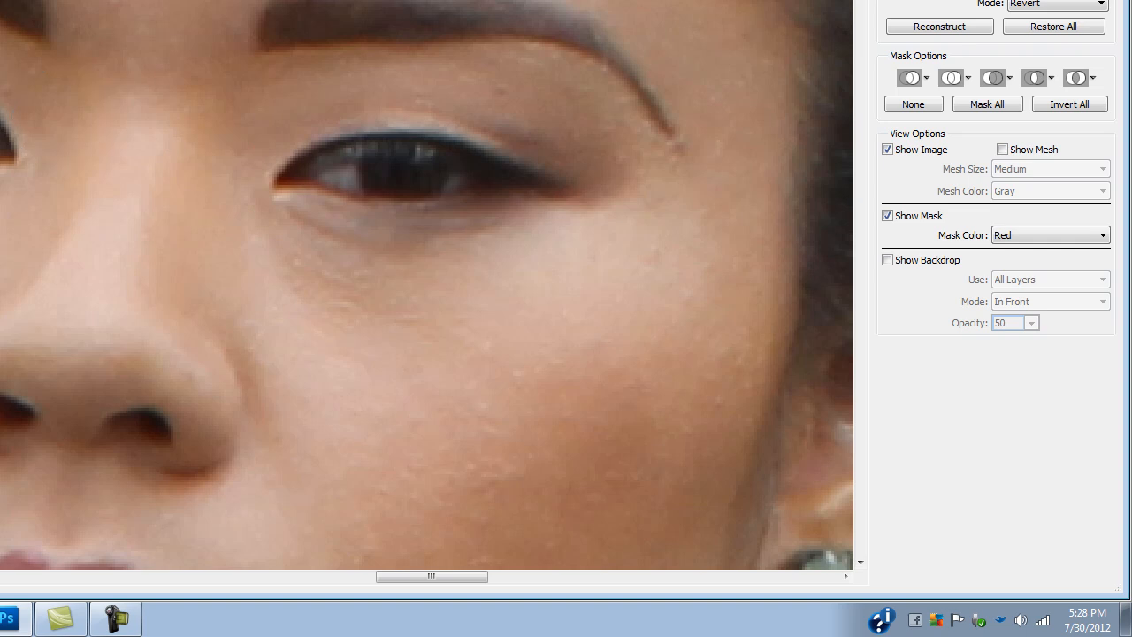
{"action": "key", "text": "Return"}
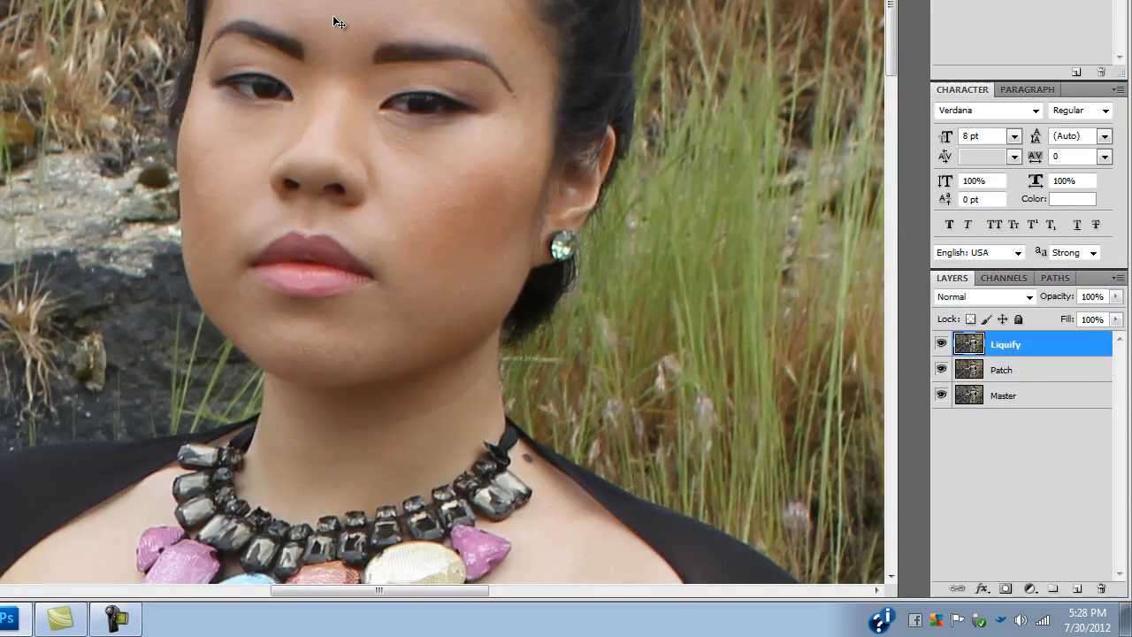
Check the face and wider portrait by toggling the Liquify layer, and hide the Patch layer.
{"action": "left_click", "coordinate": [942, 345]}
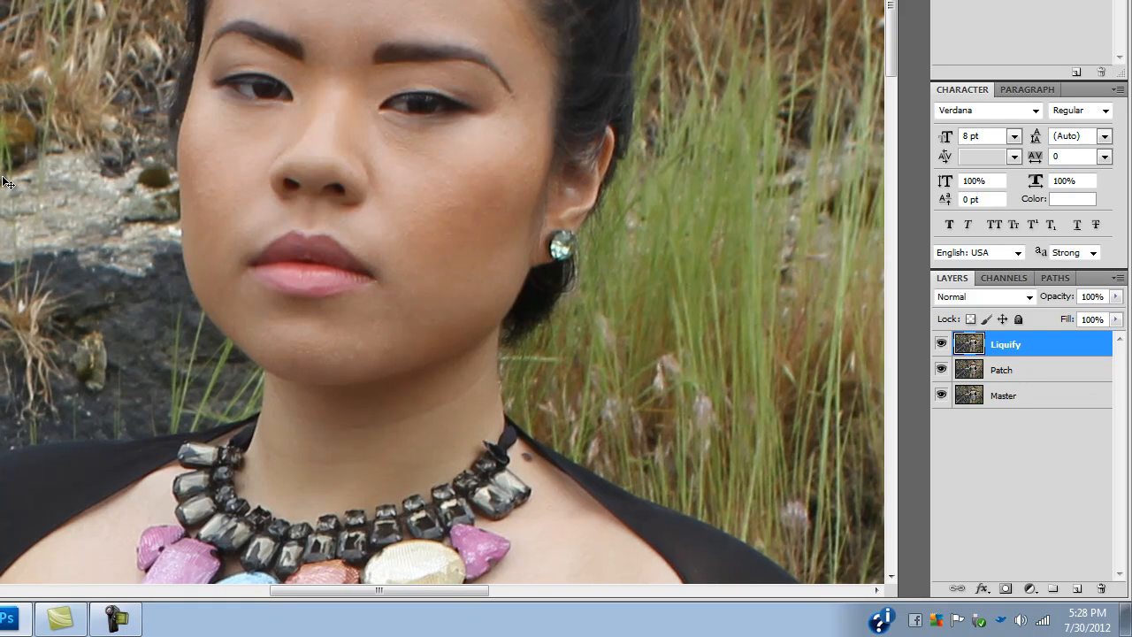
{"action": "key", "text": "ctrl+minus"}
{"action": "key", "text": "ctrl+minus"}
{"action": "key", "text": "ctrl+minus"}
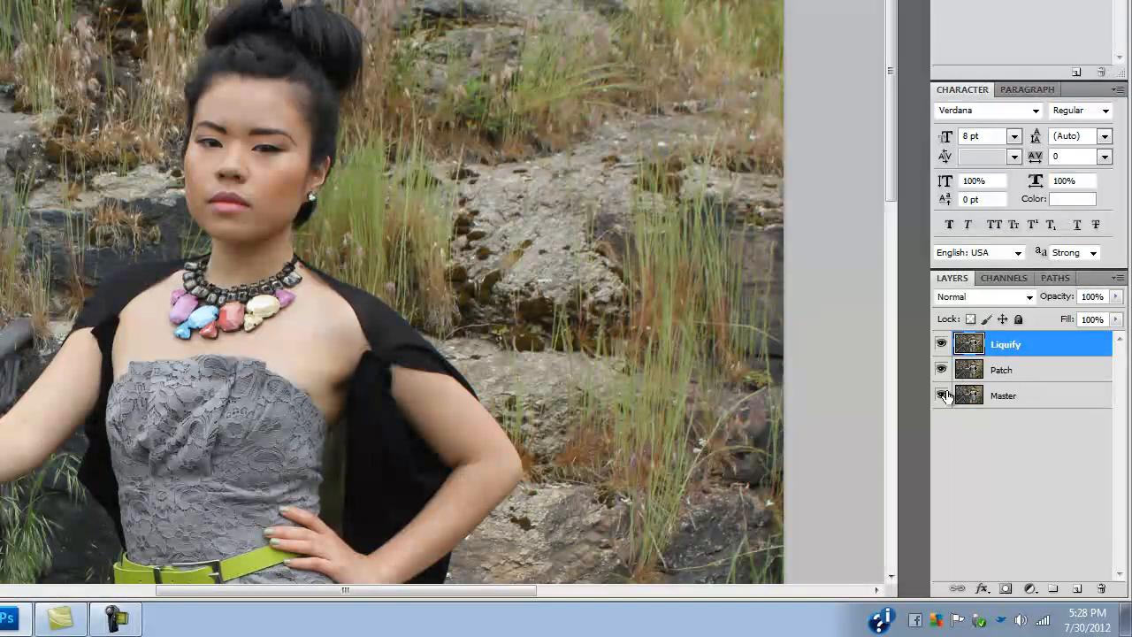
{"action": "left_click", "coordinate": [944, 345]}
{"action": "left_click", "coordinate": [944, 345]}
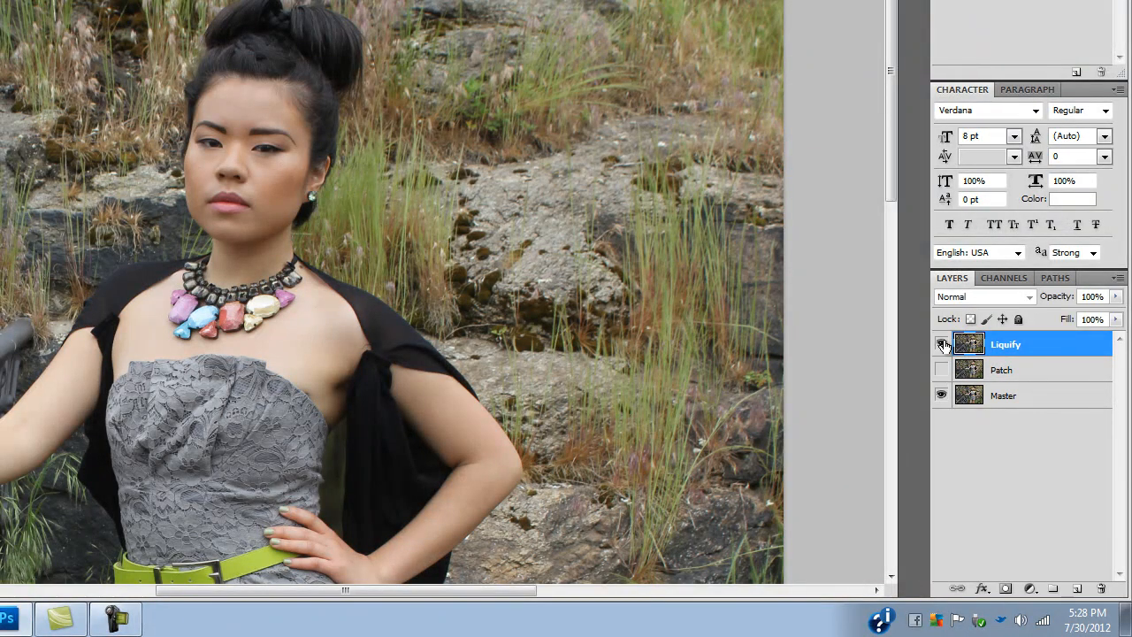
Compare the Liquify layer directly with the Master layer by toggling its visibility, leaving it shown.
{"action": "left_click", "coordinate": [944, 345]}
{"action": "left_click", "coordinate": [943, 345]}
{"action": "left_click", "coordinate": [943, 345]}
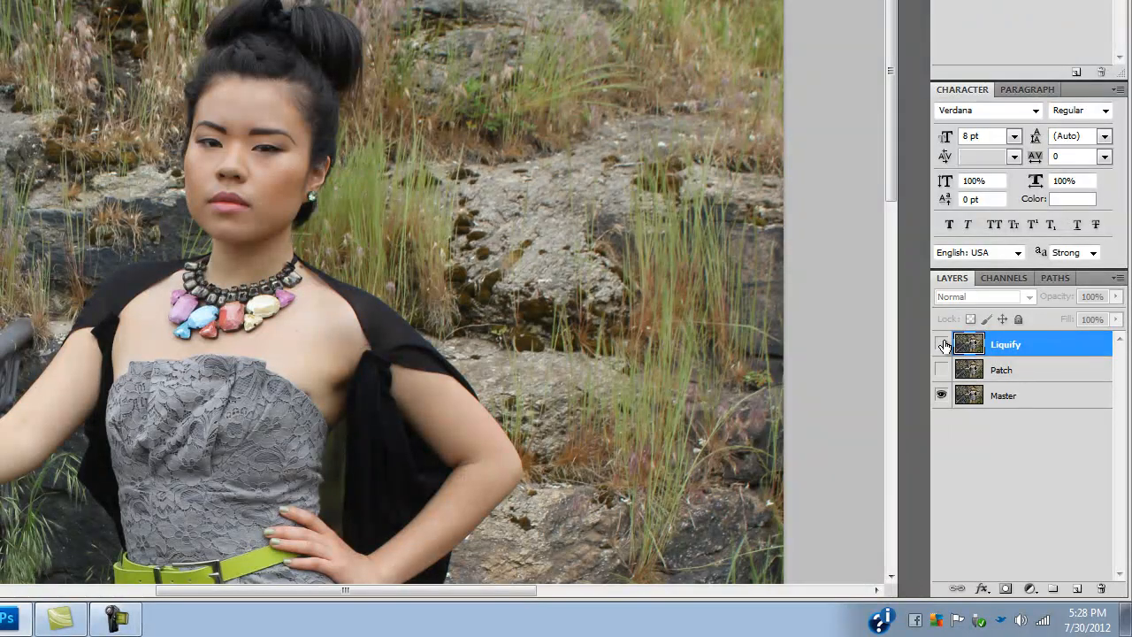
{"action": "left_click", "coordinate": [944, 345]}
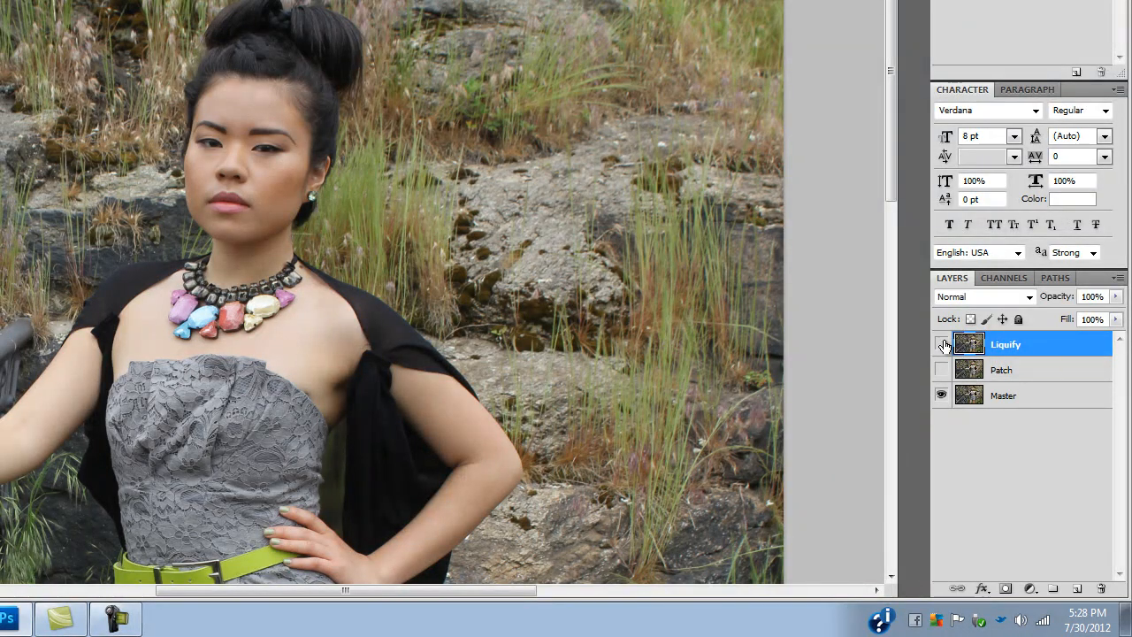
{"action": "left_click", "coordinate": [944, 344]}
{"action": "left_click", "coordinate": [944, 345]}
Duplicate the Liquify layer and rename the copy as Skin Mesh.
{"action": "mouse_move", "coordinate": [1039, 354]}
{"action": "left_mouse_down"}
{"action": "mouse_move", "coordinate": [1099, 576]}
{"action": "mouse_move", "coordinate": [1081, 589]}
{"action": "left_mouse_up"}
{"action": "double_click", "coordinate": [1005, 345]}
{"action": "type", "text": "Skin Mes"}
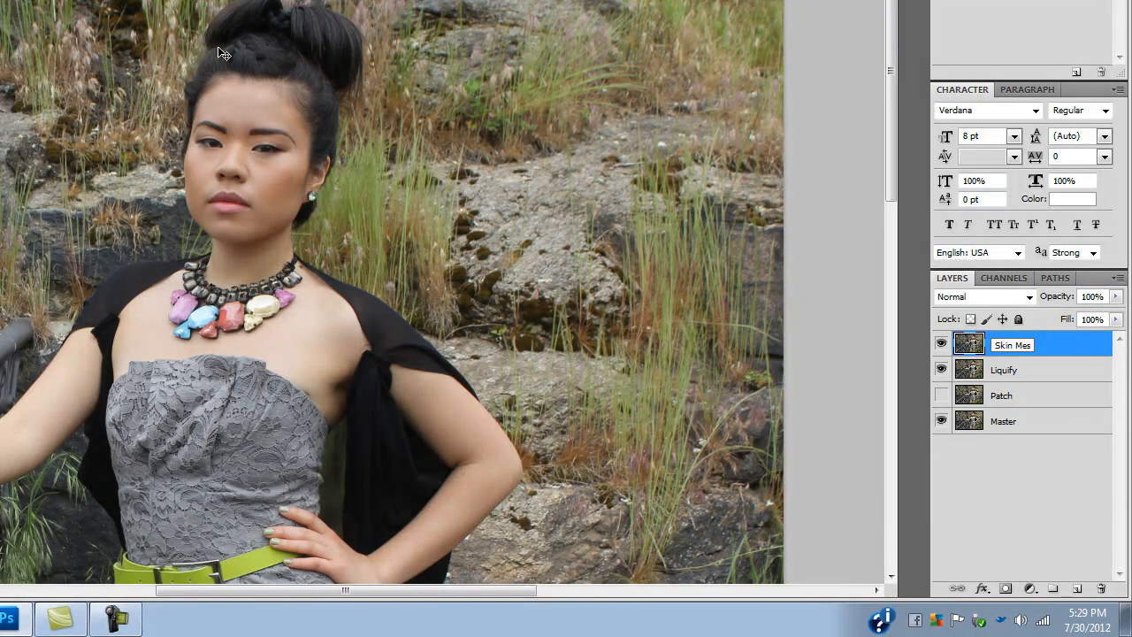
{"action": "key", "text": "Return"}
Apply the Median noise filter with a low radius to the Skin Mesh layer to soften the skin.
{"action": "key", "text": "ctrl+plus"}
{"action": "key", "text": "ctrl+plus"}
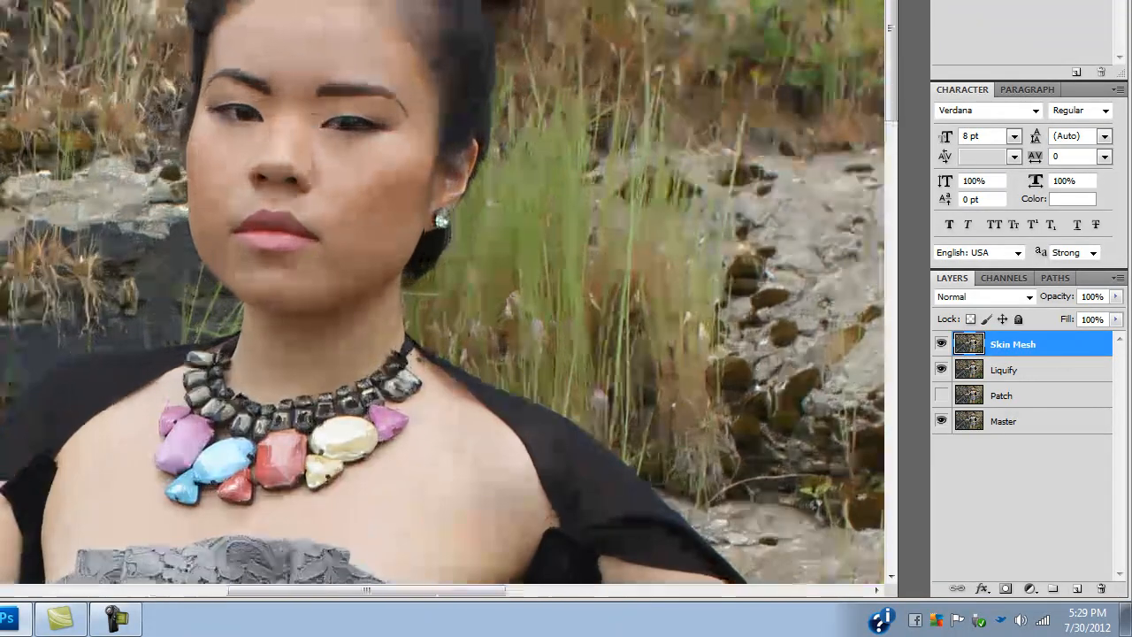
{"action": "left_click_drag", "start_coordinate": [56, 177], "coordinate": [43, 0]}
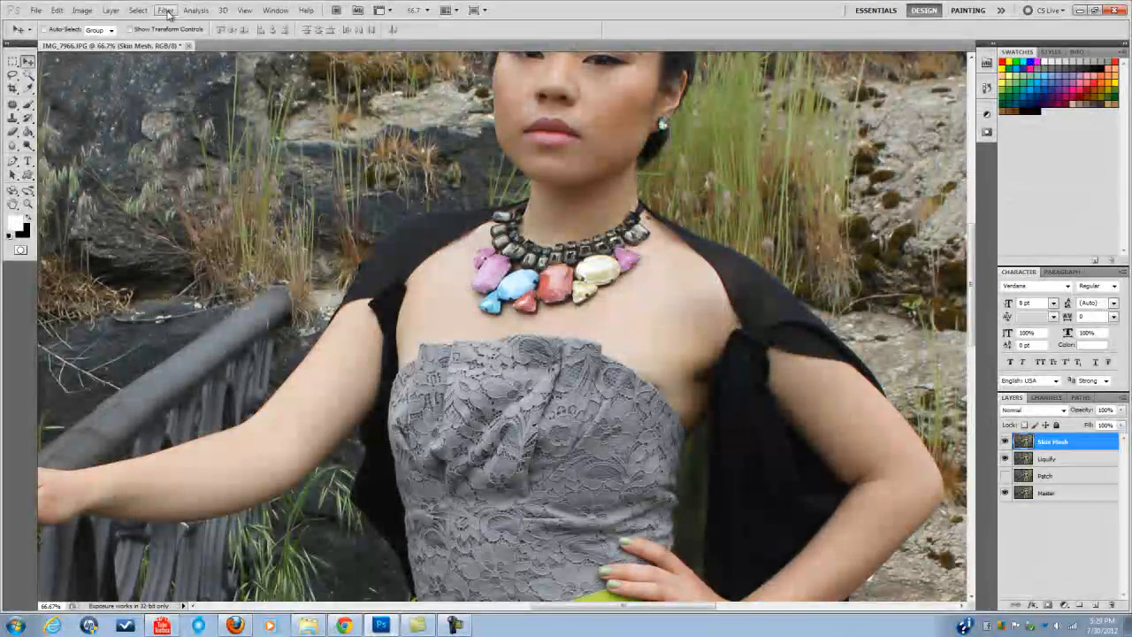
{"action": "left_click", "coordinate": [167, 10]}
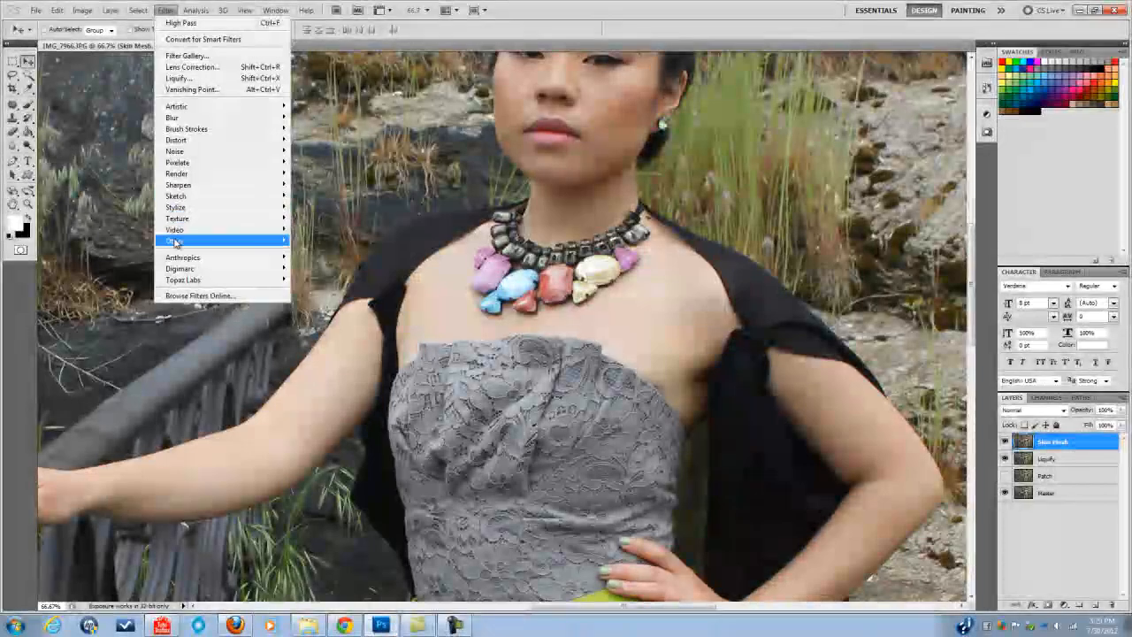
{"action": "mouse_move", "coordinate": [175, 244]}
{"action": "mouse_move", "coordinate": [174, 210]}
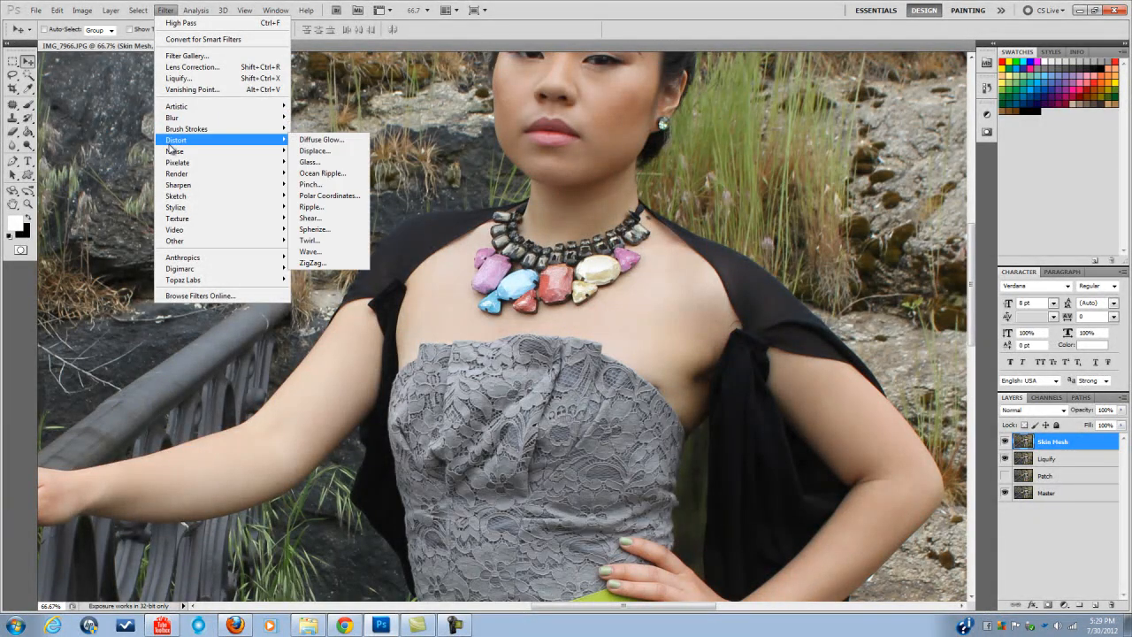
{"action": "mouse_move", "coordinate": [172, 156]}
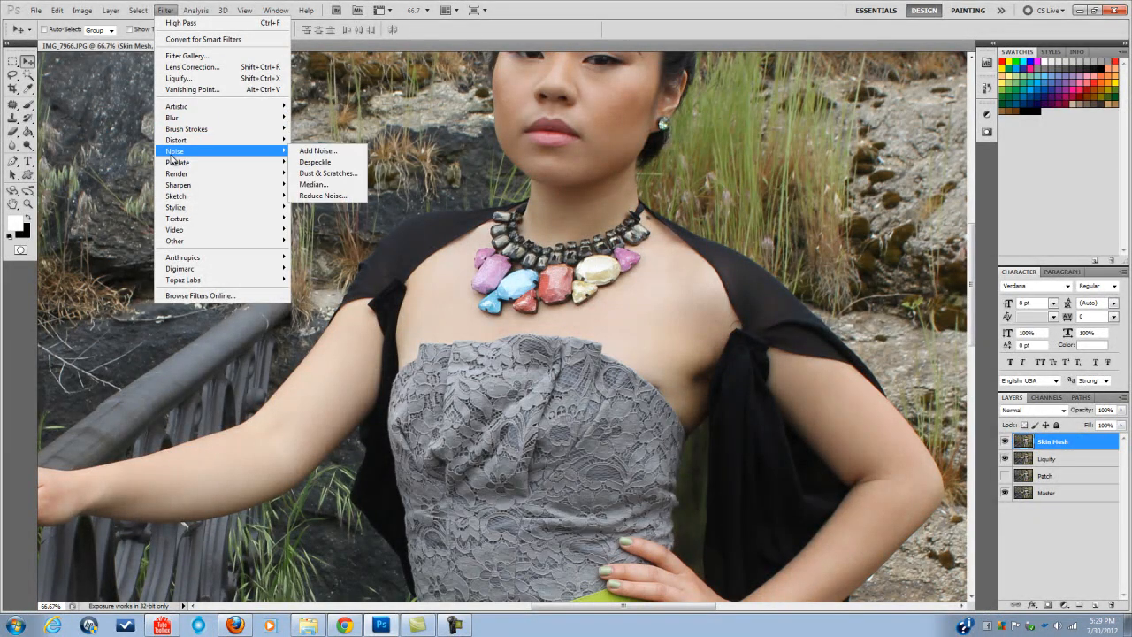
{"action": "left_click", "coordinate": [312, 184]}
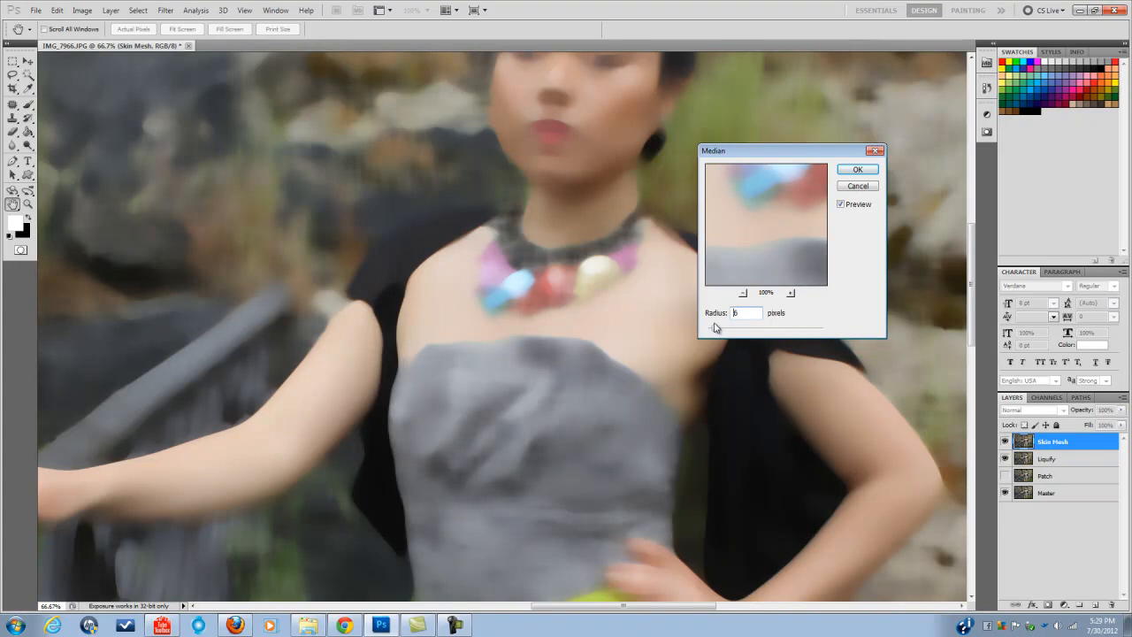
{"action": "left_click_drag", "start_coordinate": [716, 328], "coordinate": [711, 332]}
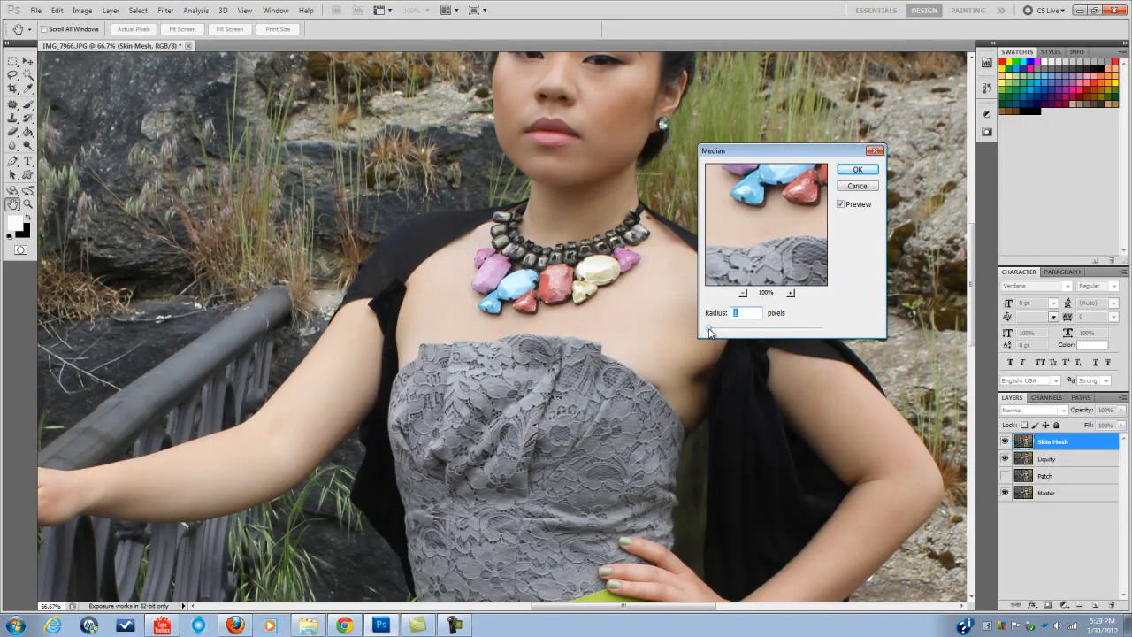
{"action": "left_click_drag", "start_coordinate": [712, 330], "coordinate": [711, 330]}
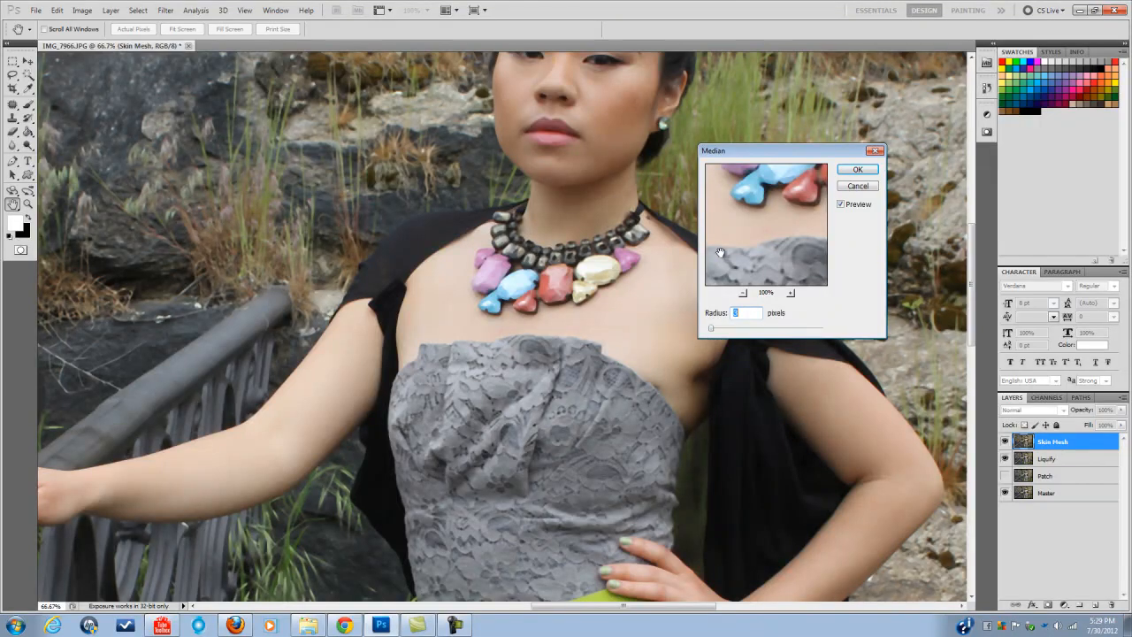
{"action": "left_click", "coordinate": [855, 174]}
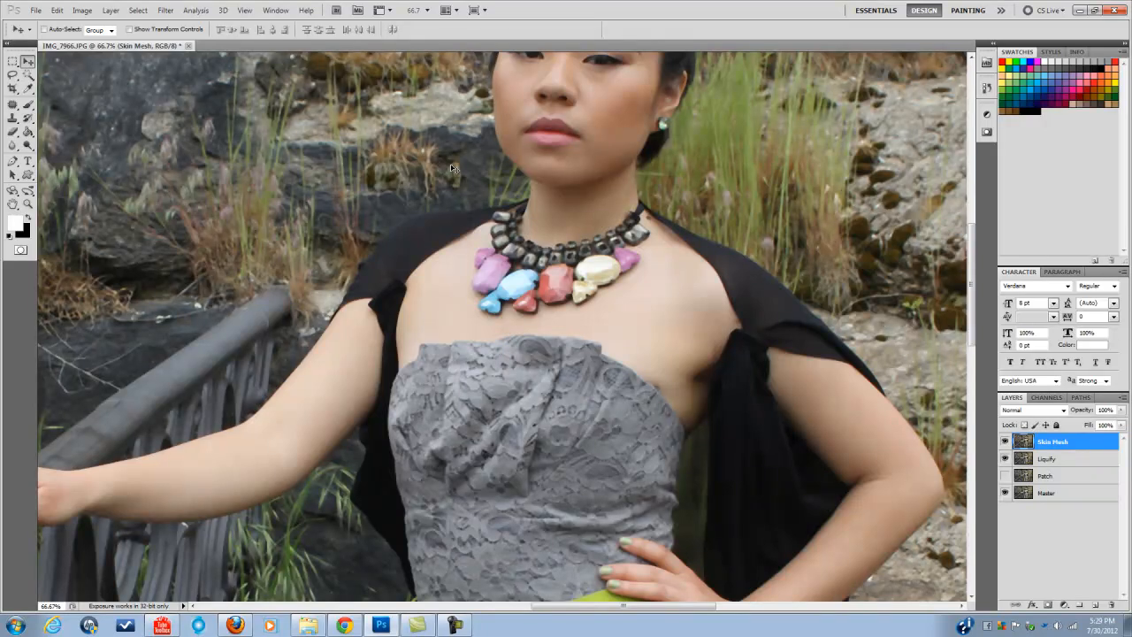
{"action": "key", "text": "ctrl+minus"}
{"action": "key", "text": "ctrl+minus"}
{"action": "key", "text": "ctrl+plus"}
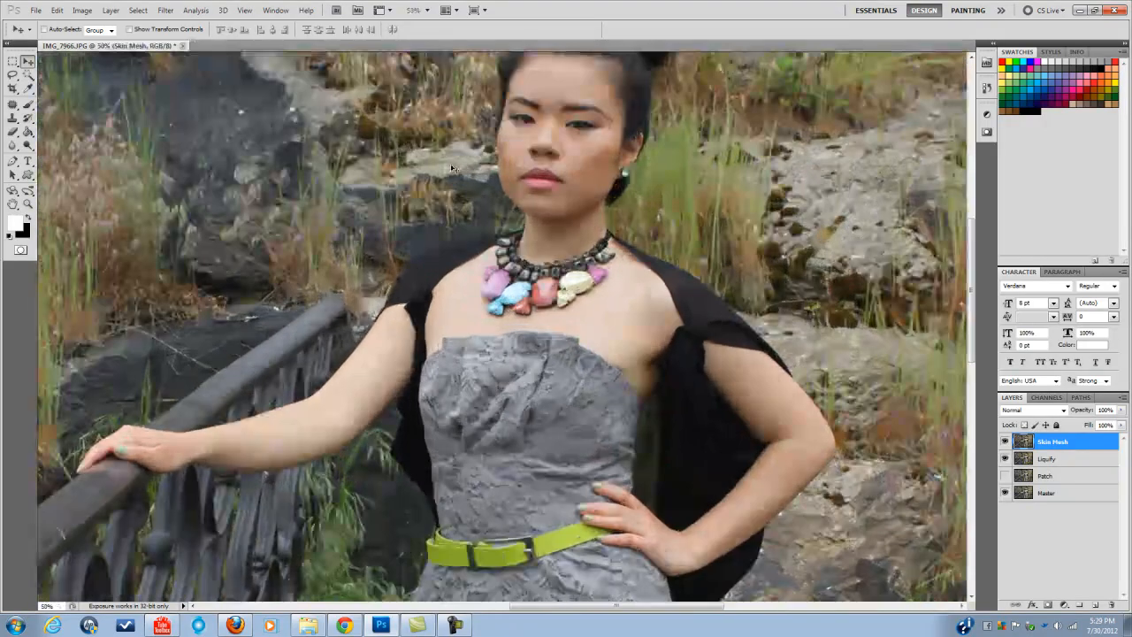
Examine the softened skin up close from the resting arm across the shoulder and up to the eye.
{"action": "key", "text": "ctrl+plus"}
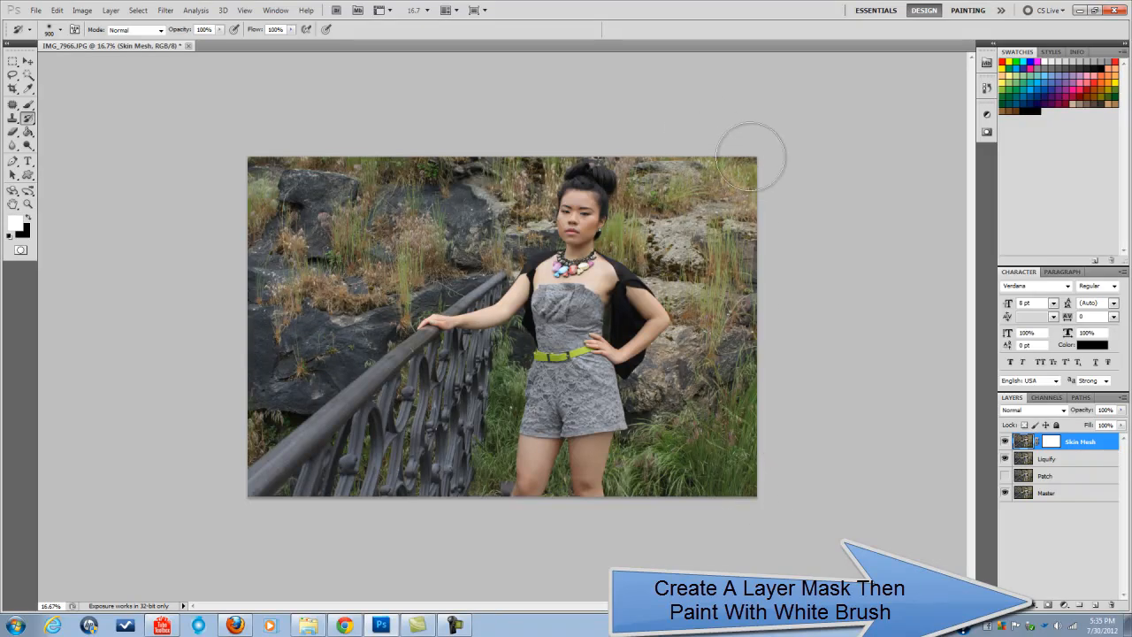
{"action": "key", "text": "ctrl+plus"}
{"action": "key", "text": "ctrl+plus"}
{"action": "key", "text": "ctrl+plus"}
{"action": "key", "text": "ctrl+plus"}
{"action": "key", "text": "ctrl+plus"}
{"action": "key", "text": "ctrl+plus"}
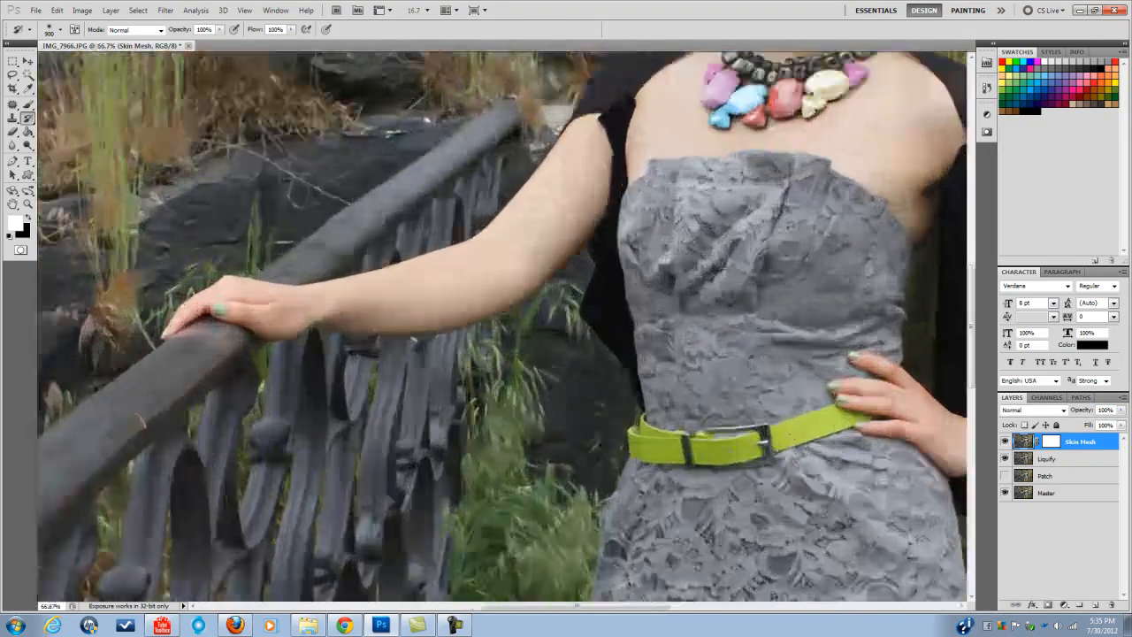
{"action": "key", "text": "ctrl+plus"}
{"action": "key", "text": "ctrl+plus"}
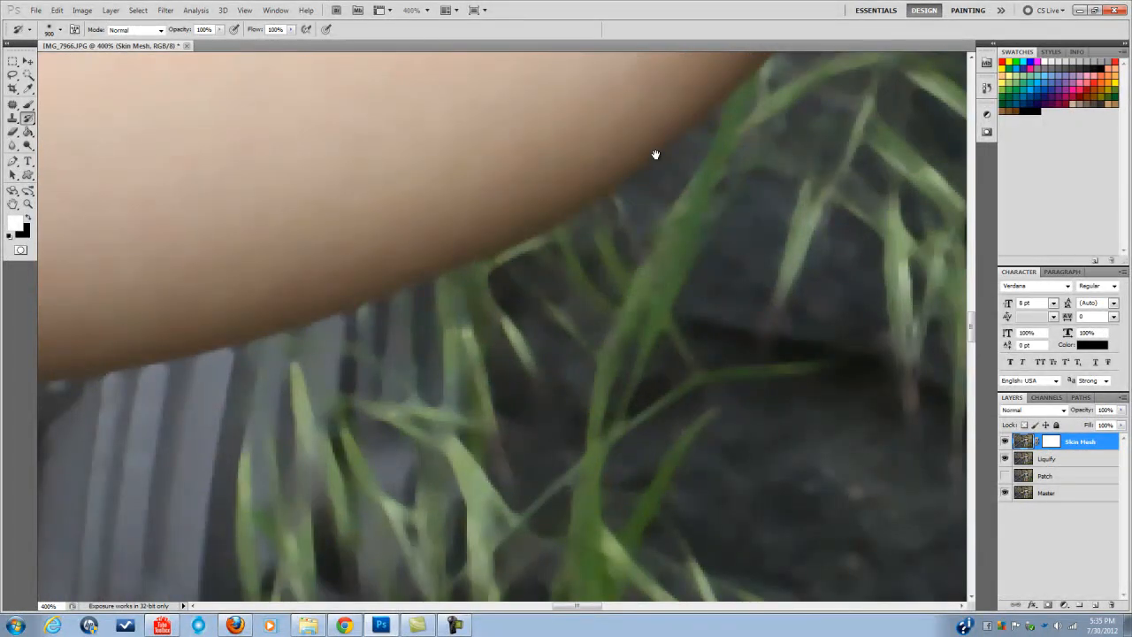
{"action": "left_click_drag", "start_coordinate": [655, 155], "coordinate": [490, 548]}
{"action": "left_click_drag", "start_coordinate": [858, 84], "coordinate": [460, 566]}
{"action": "left_click_drag", "start_coordinate": [699, 97], "coordinate": [605, 291]}
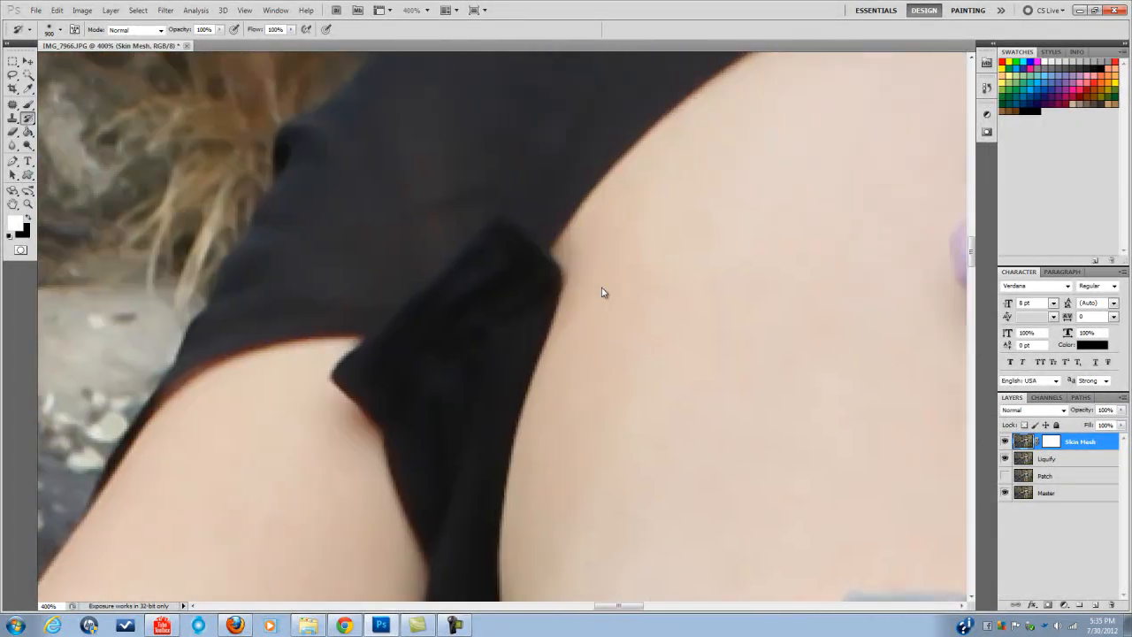
{"action": "left_click_drag", "start_coordinate": [712, 124], "coordinate": [518, 579]}
{"action": "left_click_drag", "start_coordinate": [642, 278], "coordinate": [517, 495]}
{"action": "left_click_drag", "start_coordinate": [602, 354], "coordinate": [191, 482]}
{"action": "left_click_drag", "start_coordinate": [454, 199], "coordinate": [510, 581]}
{"action": "left_click_drag", "start_coordinate": [705, 225], "coordinate": [695, 479]}
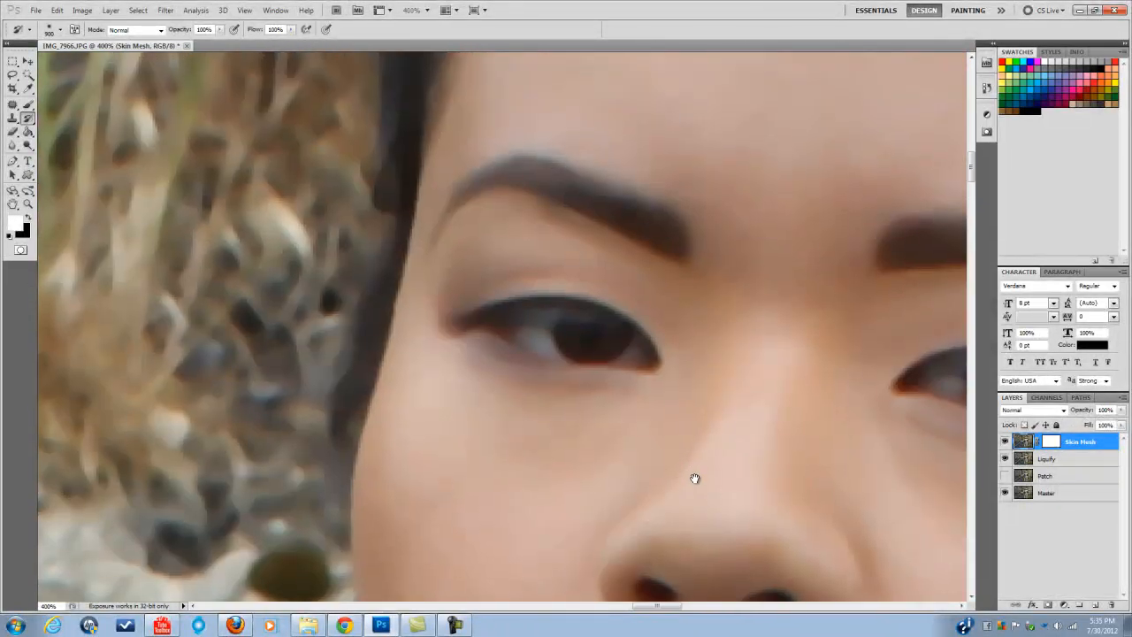
{"action": "left_click", "coordinate": [27, 106]}
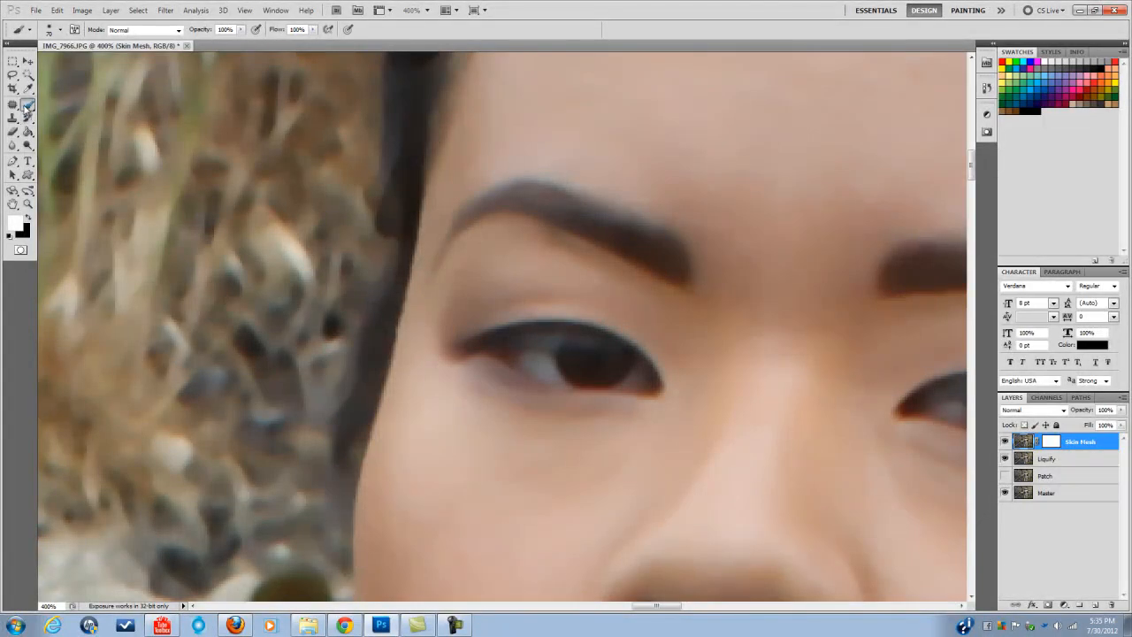
{"action": "key", "text": "bracketleft"}
{"action": "key", "text": "bracketleft"}
{"action": "key", "text": "bracketleft"}
{"action": "key", "text": "bracketleft"}
{"action": "key", "text": "bracketleft"}
{"action": "key", "text": "bracketleft"}
{"action": "key", "text": "bracketleft"}
{"action": "left_click", "coordinate": [586, 358]}
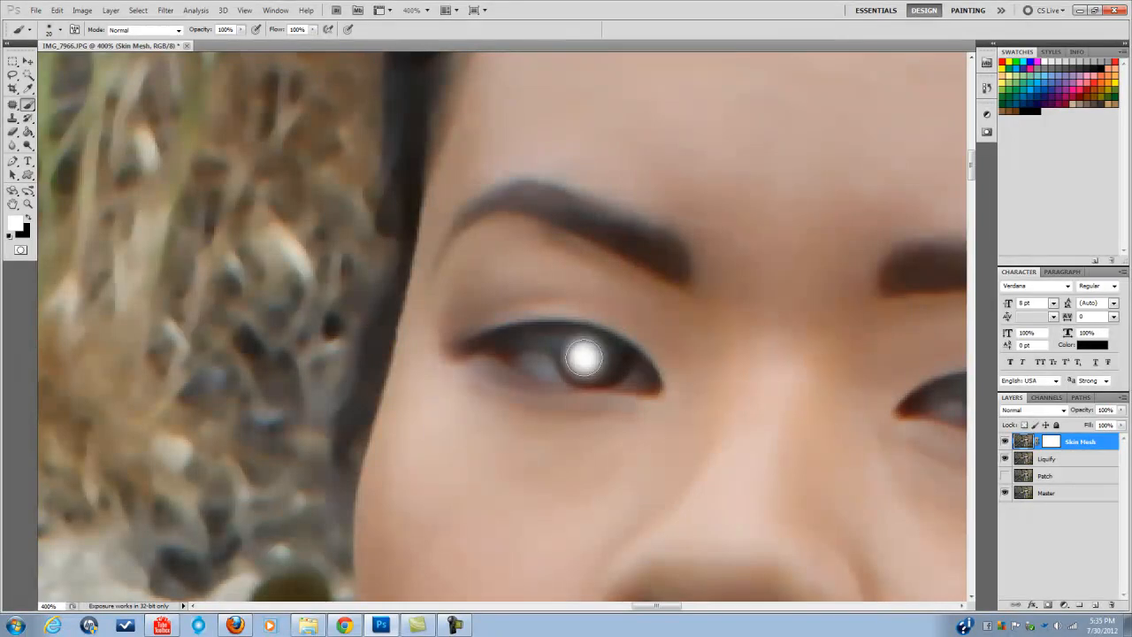
{"action": "left_click", "coordinate": [55, 11]}
{"action": "left_click", "coordinate": [79, 22]}
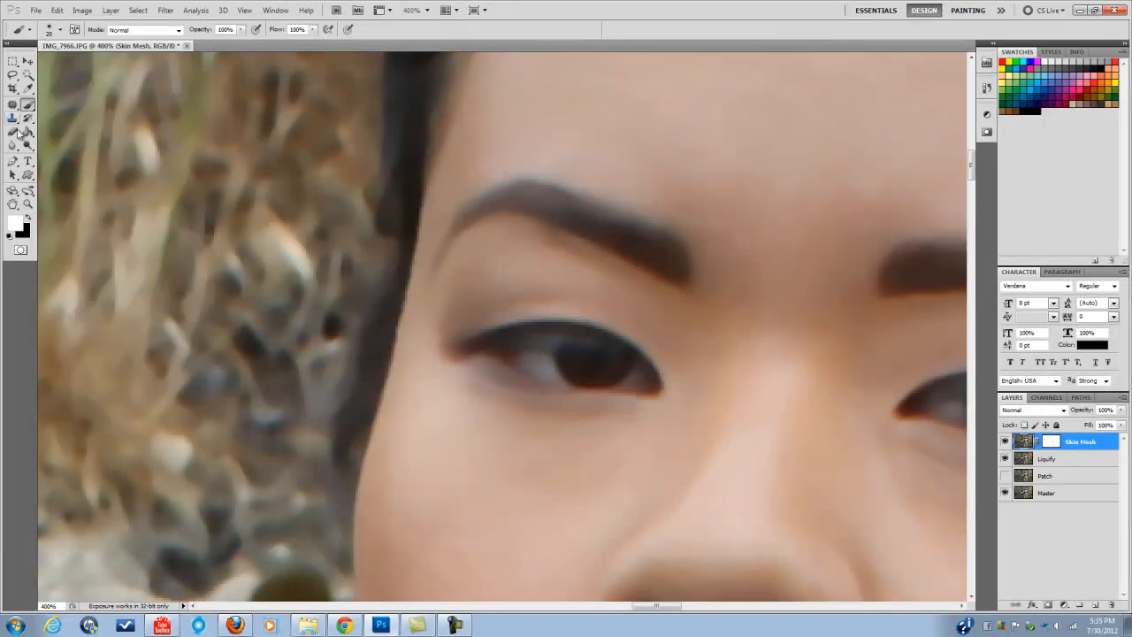
Reduce the History Brush to size 25 and paint the original detail back into the eye nearest the hairline.
{"action": "left_click", "coordinate": [27, 119]}
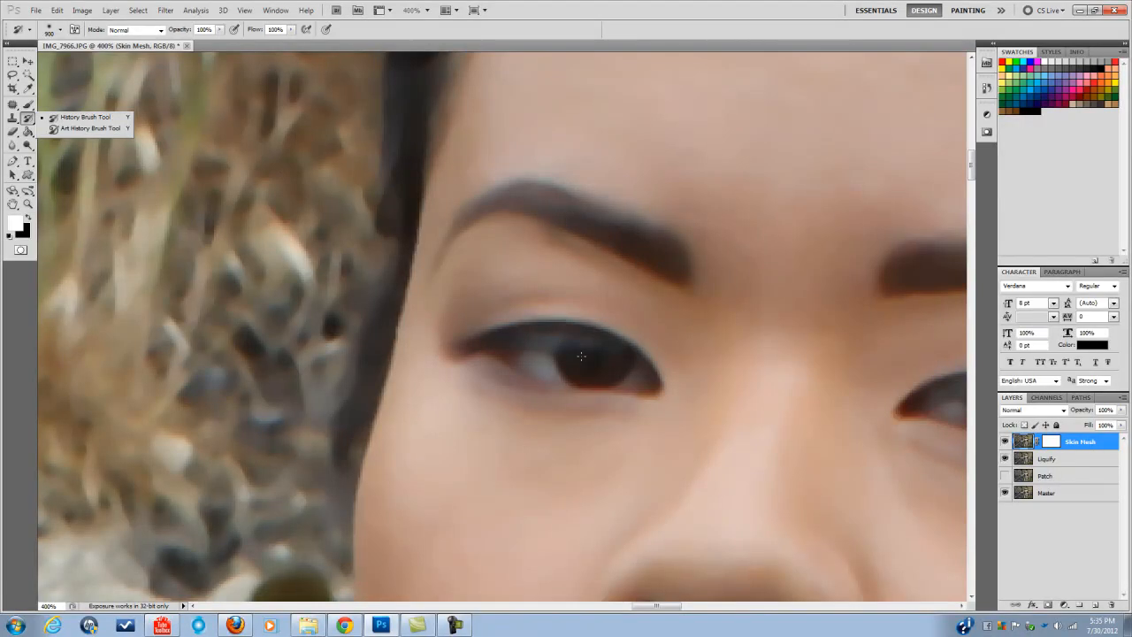
{"action": "key", "text": "bracketleft"}
{"action": "key", "text": "bracketleft"}
{"action": "key", "text": "bracketleft"}
{"action": "key", "text": "bracketleft"}
{"action": "key", "text": "bracketleft"}
{"action": "key", "text": "bracketleft"}
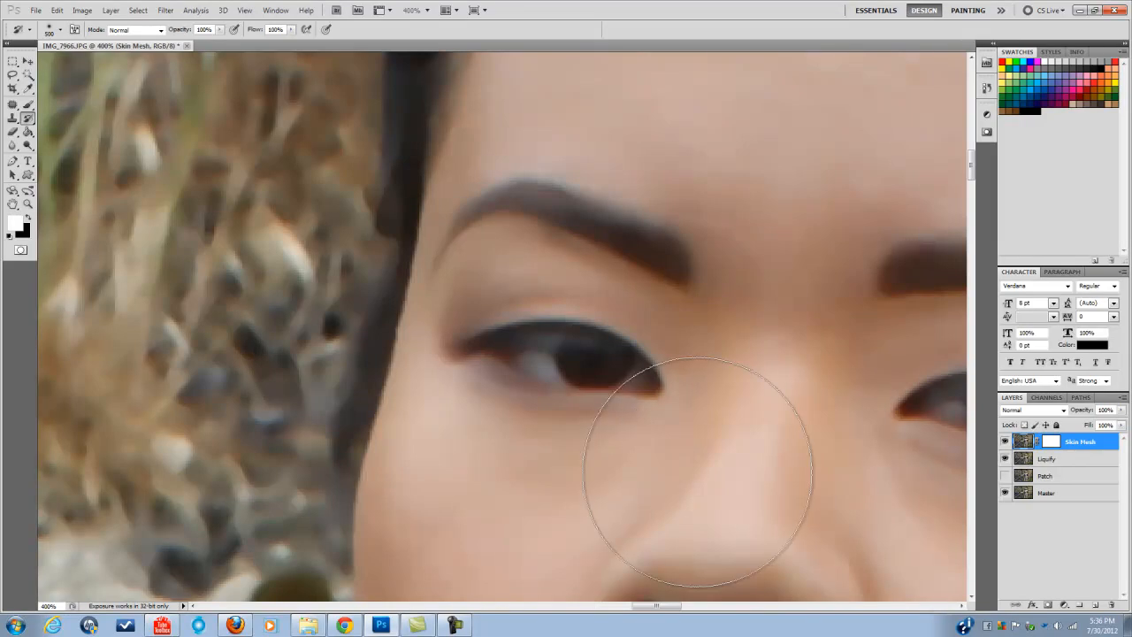
{"action": "key", "text": "bracketleft"}
{"action": "key", "text": "bracketleft"}
{"action": "key", "text": "bracketleft"}
{"action": "key", "text": "bracketleft"}
{"action": "key", "text": "bracketleft"}
{"action": "key", "text": "bracketleft"}
{"action": "key", "text": "bracketleft"}
{"action": "key", "text": "bracketleft"}
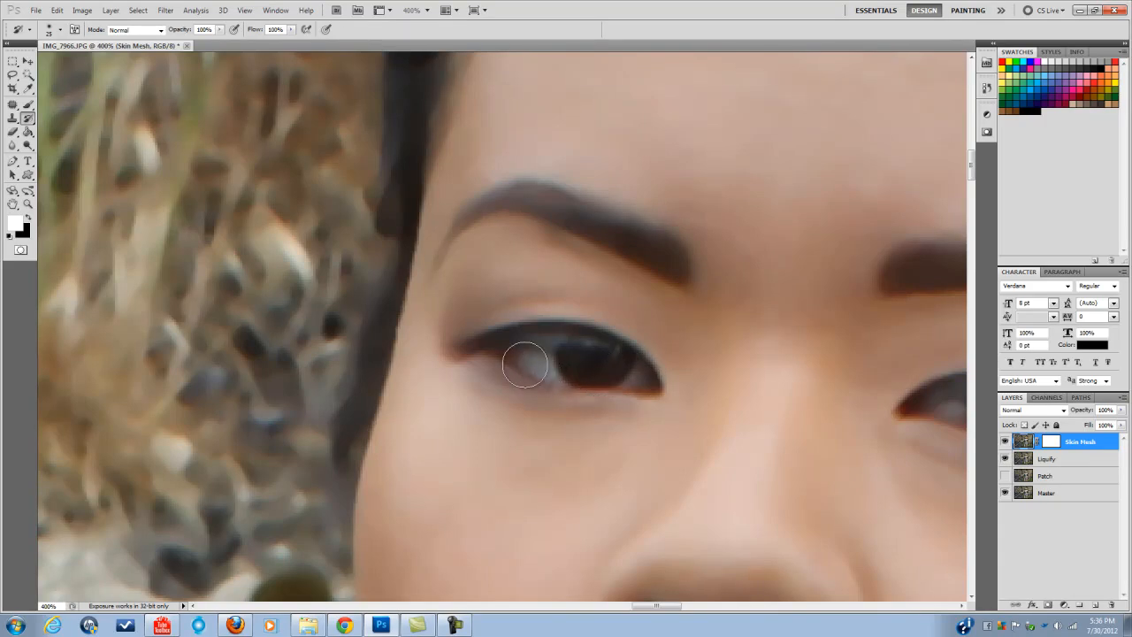
{"action": "mouse_move", "coordinate": [489, 353]}
{"action": "left_mouse_down"}
{"action": "mouse_move", "coordinate": [575, 337]}
{"action": "mouse_move", "coordinate": [636, 363]}
{"action": "mouse_move", "coordinate": [547, 367]}
{"action": "mouse_move", "coordinate": [462, 341]}
{"action": "mouse_move", "coordinate": [452, 316]}
{"action": "mouse_move", "coordinate": [467, 299]}
{"action": "mouse_move", "coordinate": [536, 286]}
{"action": "mouse_move", "coordinate": [543, 264]}
{"action": "mouse_move", "coordinate": [569, 275]}
{"action": "mouse_move", "coordinate": [664, 342]}
{"action": "mouse_move", "coordinate": [663, 383]}
{"action": "mouse_move", "coordinate": [567, 403]}
{"action": "mouse_move", "coordinate": [455, 389]}
{"action": "mouse_move", "coordinate": [515, 408]}
{"action": "mouse_move", "coordinate": [663, 404]}
{"action": "mouse_move", "coordinate": [681, 239]}
{"action": "mouse_move", "coordinate": [677, 263]}
{"action": "mouse_move", "coordinate": [634, 227]}
{"action": "mouse_move", "coordinate": [569, 208]}
{"action": "mouse_move", "coordinate": [608, 234]}
{"action": "mouse_move", "coordinate": [519, 191]}
{"action": "mouse_move", "coordinate": [467, 206]}
{"action": "mouse_move", "coordinate": [440, 266]}
{"action": "mouse_move", "coordinate": [447, 230]}
{"action": "mouse_move", "coordinate": [572, 187]}
{"action": "mouse_move", "coordinate": [672, 267]}
{"action": "mouse_move", "coordinate": [657, 254]}
{"action": "mouse_move", "coordinate": [675, 350]}
{"action": "mouse_move", "coordinate": [662, 386]}
{"action": "mouse_move", "coordinate": [545, 400]}
{"action": "mouse_move", "coordinate": [447, 354]}
{"action": "mouse_move", "coordinate": [475, 356]}
{"action": "left_mouse_up"}
Continue restoring the original sharpness of both eyes and eyebrows with the History Brush.
{"action": "mouse_move", "coordinate": [858, 397]}
{"action": "left_mouse_down"}
{"action": "mouse_move", "coordinate": [383, 385]}
{"action": "mouse_move", "coordinate": [395, 391]}
{"action": "mouse_move", "coordinate": [453, 355]}
{"action": "mouse_move", "coordinate": [555, 348]}
{"action": "mouse_move", "coordinate": [667, 392]}
{"action": "left_mouse_up"}
{"action": "mouse_move", "coordinate": [576, 403]}
{"action": "left_mouse_down"}
{"action": "mouse_move", "coordinate": [389, 385]}
{"action": "mouse_move", "coordinate": [394, 432]}
{"action": "mouse_move", "coordinate": [533, 528]}
{"action": "mouse_move", "coordinate": [514, 518]}
{"action": "left_mouse_up"}
{"action": "mouse_move", "coordinate": [400, 408]}
{"action": "left_mouse_down"}
{"action": "mouse_move", "coordinate": [559, 432]}
{"action": "mouse_move", "coordinate": [605, 410]}
{"action": "left_mouse_up"}
{"action": "mouse_move", "coordinate": [372, 240]}
{"action": "left_mouse_down"}
{"action": "mouse_move", "coordinate": [401, 232]}
{"action": "mouse_move", "coordinate": [444, 228]}
{"action": "mouse_move", "coordinate": [613, 230]}
{"action": "mouse_move", "coordinate": [682, 260]}
{"action": "mouse_move", "coordinate": [734, 336]}
{"action": "mouse_move", "coordinate": [652, 243]}
{"action": "mouse_move", "coordinate": [606, 232]}
{"action": "mouse_move", "coordinate": [505, 246]}
{"action": "mouse_move", "coordinate": [424, 242]}
{"action": "mouse_move", "coordinate": [356, 281]}
{"action": "left_mouse_up"}
{"action": "mouse_move", "coordinate": [206, 238]}
{"action": "left_mouse_down"}
{"action": "mouse_move", "coordinate": [176, 236]}
{"action": "mouse_move", "coordinate": [530, 372]}
{"action": "left_mouse_up"}
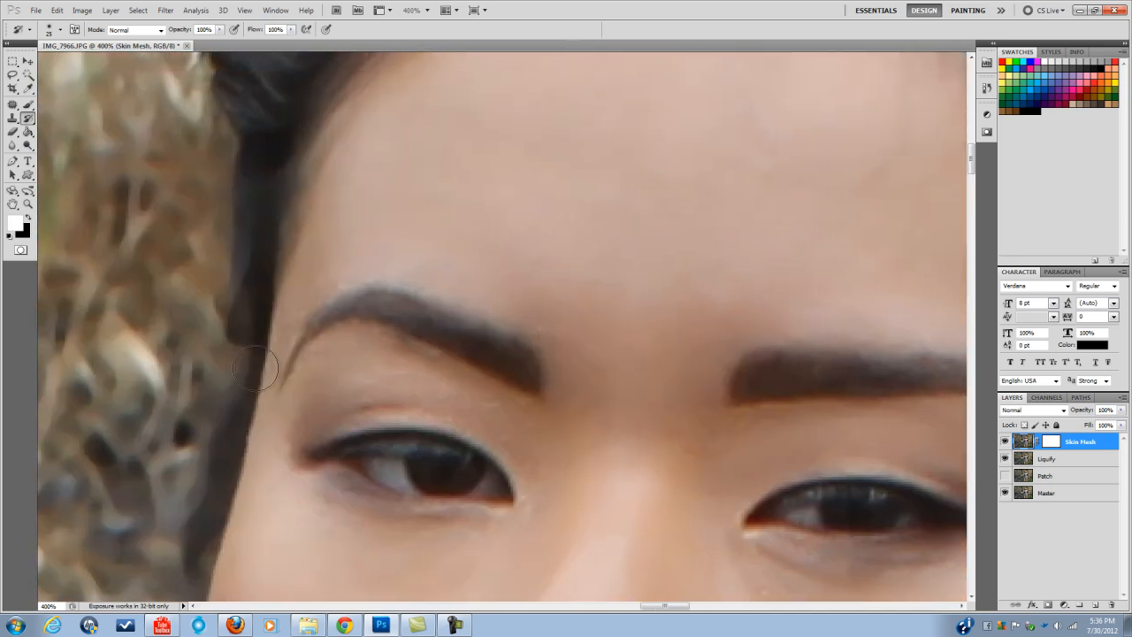
Paint the original hair detail back along the side of the face, the hairline and the top of the head.
{"action": "mouse_move", "coordinate": [186, 562]}
{"action": "left_mouse_down"}
{"action": "mouse_move", "coordinate": [222, 440]}
{"action": "mouse_move", "coordinate": [253, 236]}
{"action": "mouse_move", "coordinate": [255, 268]}
{"action": "mouse_move", "coordinate": [282, 219]}
{"action": "mouse_move", "coordinate": [274, 255]}
{"action": "mouse_move", "coordinate": [295, 177]}
{"action": "mouse_move", "coordinate": [330, 116]}
{"action": "mouse_move", "coordinate": [390, 62]}
{"action": "left_mouse_up"}
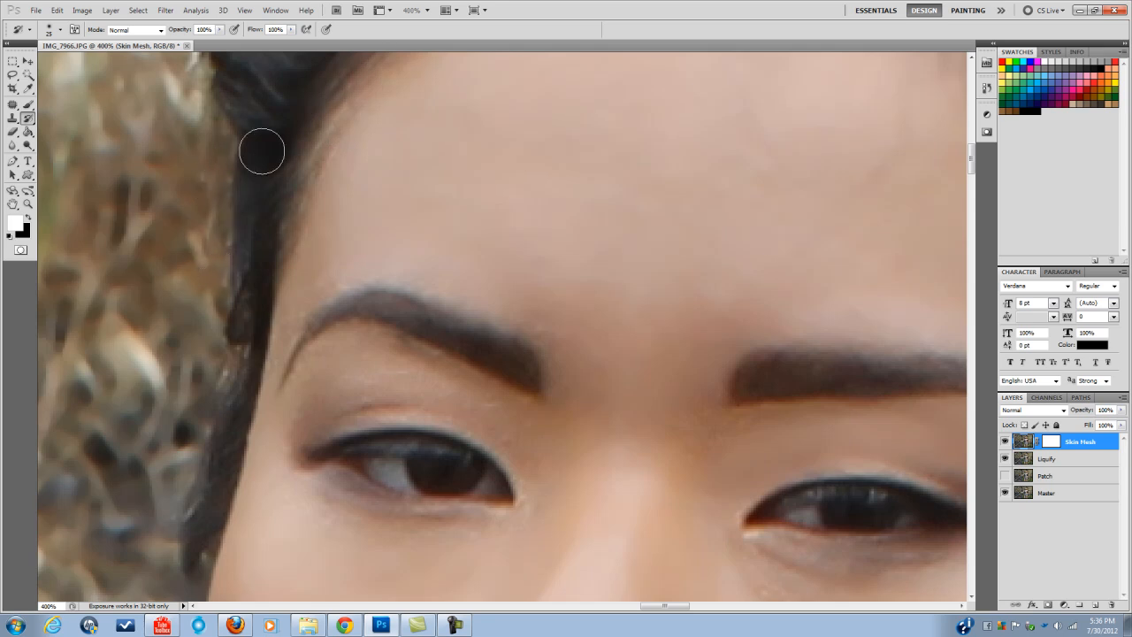
{"action": "left_click_drag", "start_coordinate": [243, 113], "coordinate": [376, 333]}
{"action": "mouse_move", "coordinate": [358, 338]}
{"action": "left_mouse_down"}
{"action": "mouse_move", "coordinate": [363, 376]}
{"action": "mouse_move", "coordinate": [343, 348]}
{"action": "mouse_move", "coordinate": [428, 348]}
{"action": "mouse_move", "coordinate": [414, 308]}
{"action": "mouse_move", "coordinate": [453, 315]}
{"action": "mouse_move", "coordinate": [450, 251]}
{"action": "mouse_move", "coordinate": [479, 232]}
{"action": "mouse_move", "coordinate": [460, 199]}
{"action": "mouse_move", "coordinate": [541, 200]}
{"action": "mouse_move", "coordinate": [532, 183]}
{"action": "mouse_move", "coordinate": [689, 161]}
{"action": "mouse_move", "coordinate": [611, 160]}
{"action": "mouse_move", "coordinate": [551, 237]}
{"action": "mouse_move", "coordinate": [553, 273]}
{"action": "mouse_move", "coordinate": [530, 265]}
{"action": "mouse_move", "coordinate": [699, 196]}
{"action": "mouse_move", "coordinate": [737, 188]}
{"action": "mouse_move", "coordinate": [808, 216]}
{"action": "mouse_move", "coordinate": [725, 183]}
{"action": "left_mouse_up"}
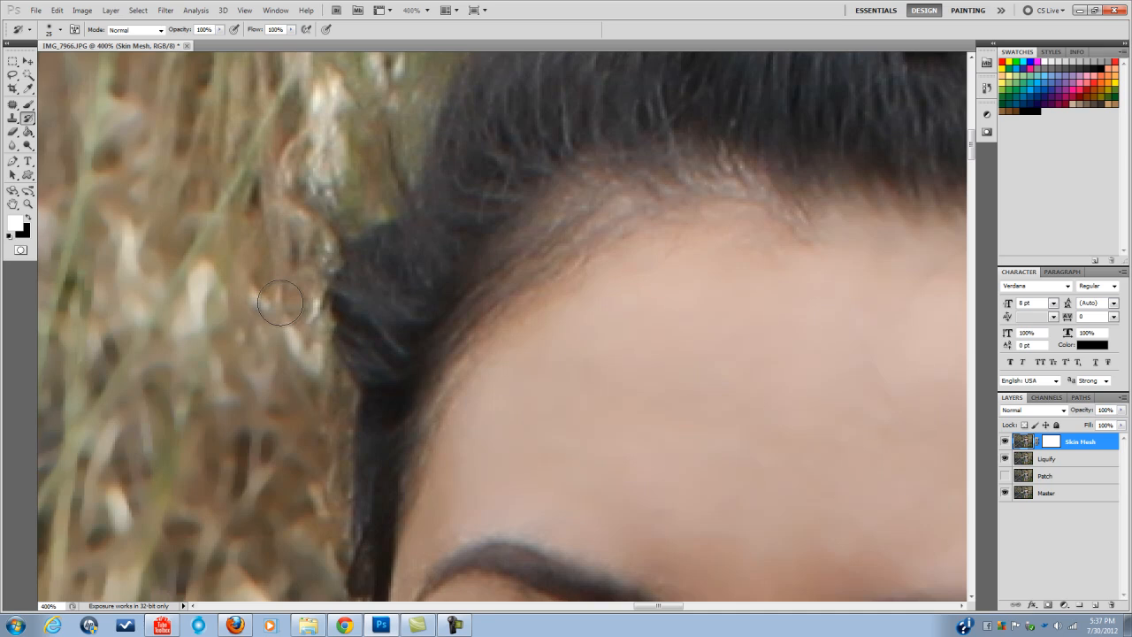
{"action": "left_click_drag", "start_coordinate": [647, 115], "coordinate": [324, 369]}
{"action": "mouse_move", "coordinate": [495, 422]}
{"action": "left_mouse_down"}
{"action": "mouse_move", "coordinate": [480, 452]}
{"action": "mouse_move", "coordinate": [643, 406]}
{"action": "mouse_move", "coordinate": [760, 448]}
{"action": "mouse_move", "coordinate": [799, 425]}
{"action": "left_mouse_up"}
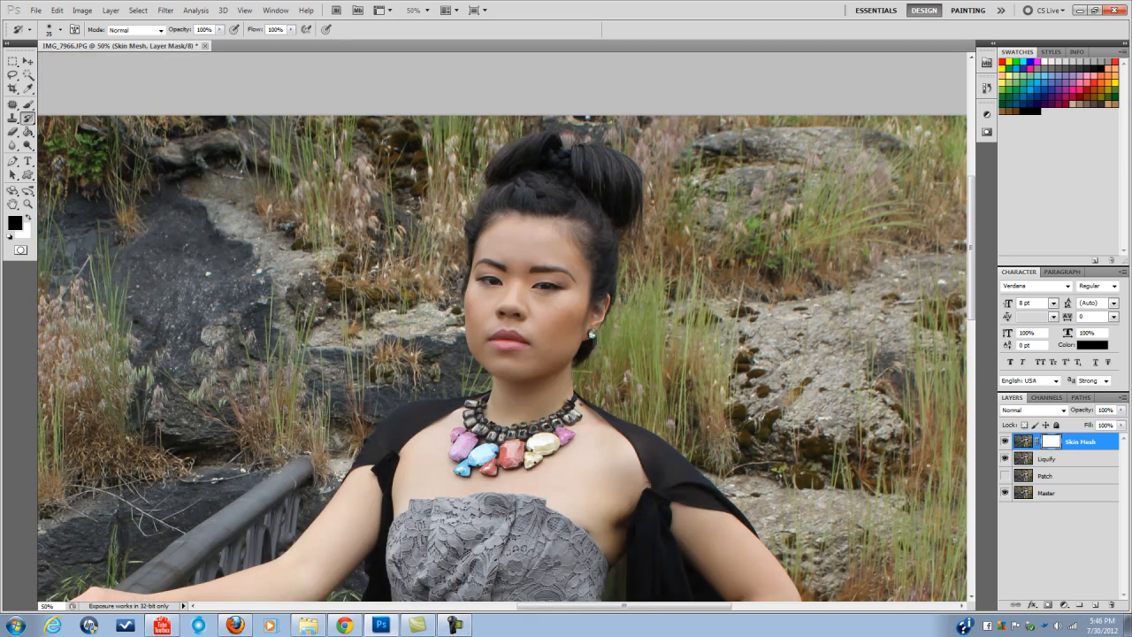
Merge the Skin Mesh and Liquify layers into a single layer.
{"action": "key", "text": "ctrl+minus"}
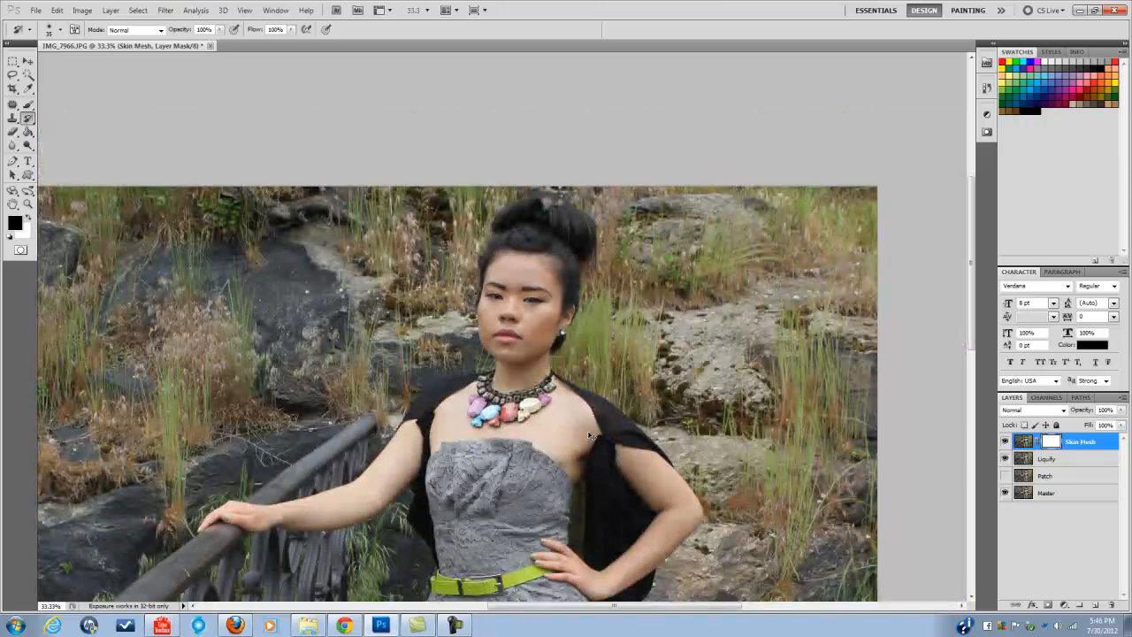
{"action": "key", "text": "ctrl+minus"}
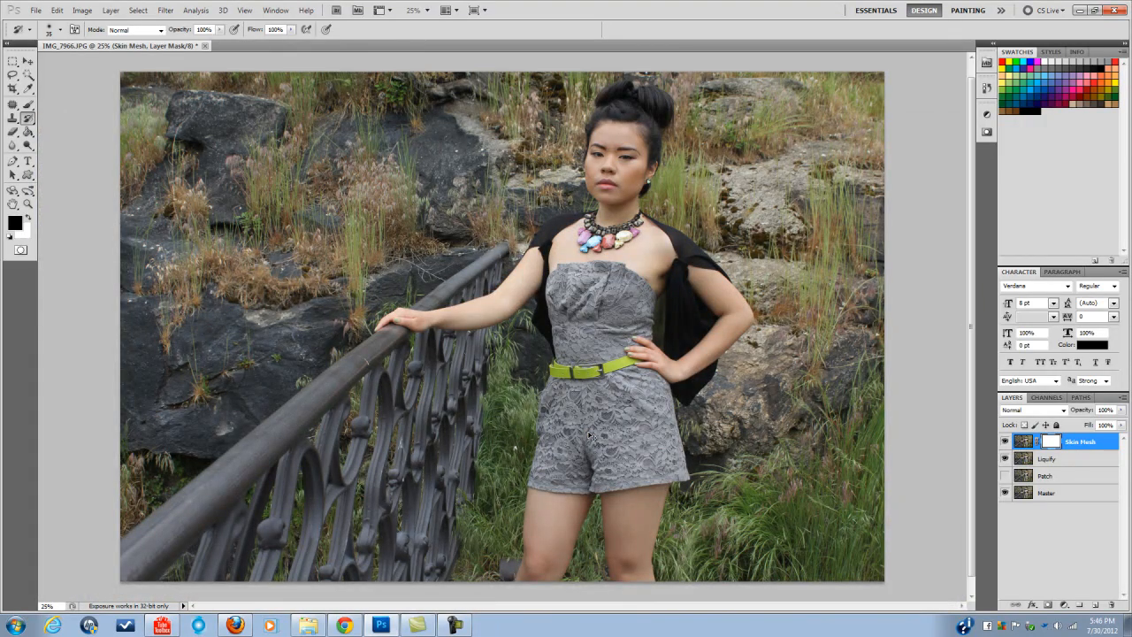
{"action": "key", "text": "ctrl+plus"}
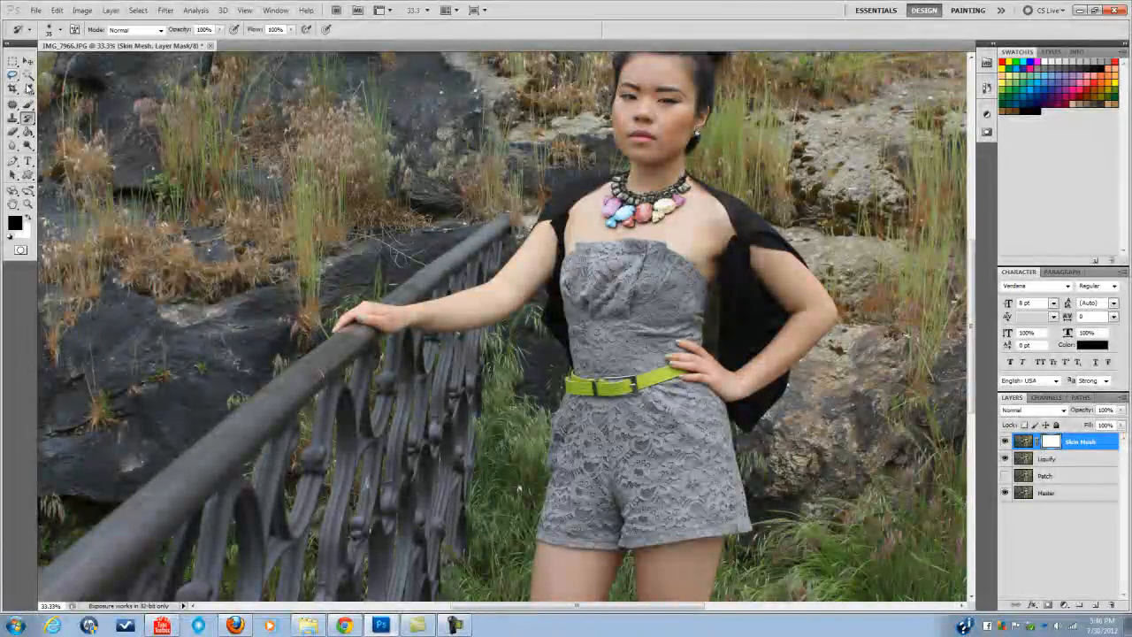
{"action": "left_click", "coordinate": [1024, 443]}
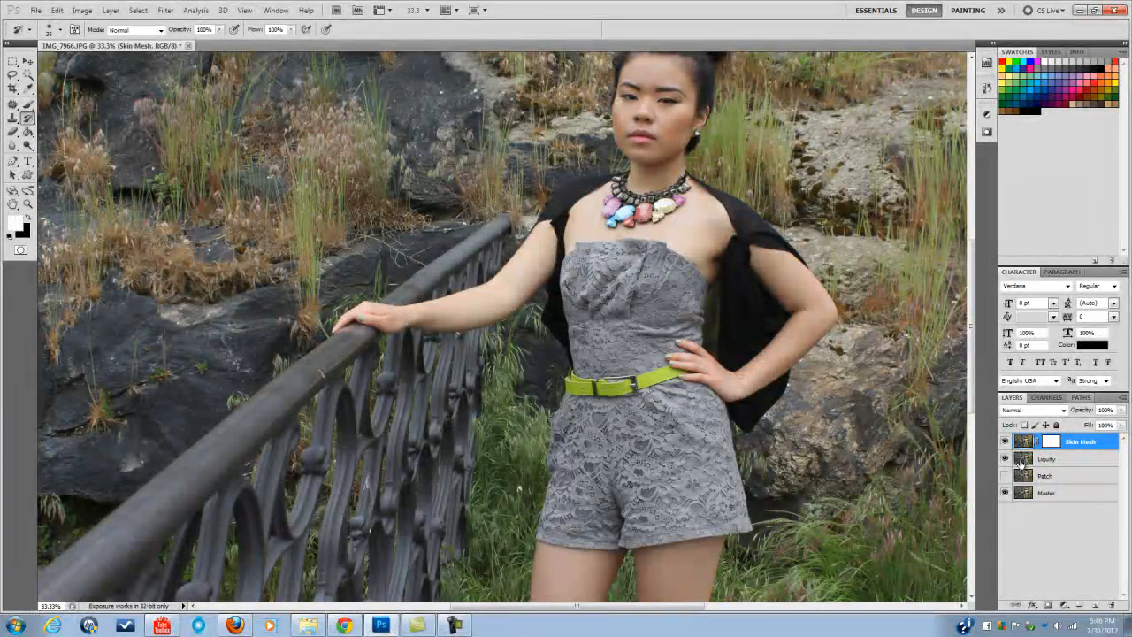
{"action": "left_click", "coordinate": [1023, 458], "text": "shift"}
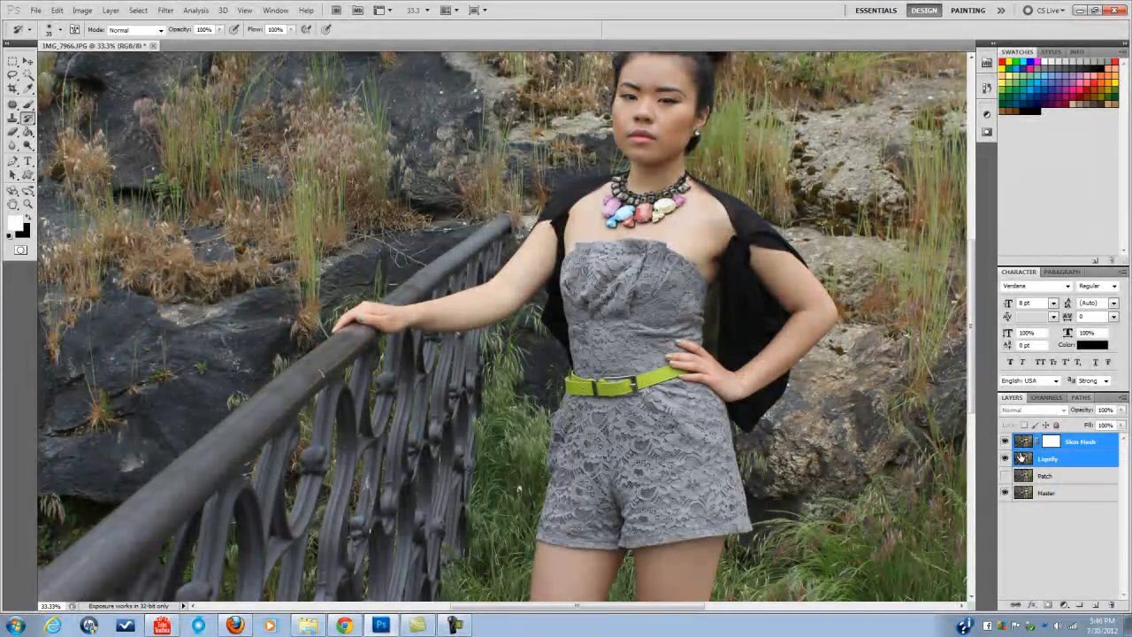
{"action": "key", "text": "ctrl+e"}
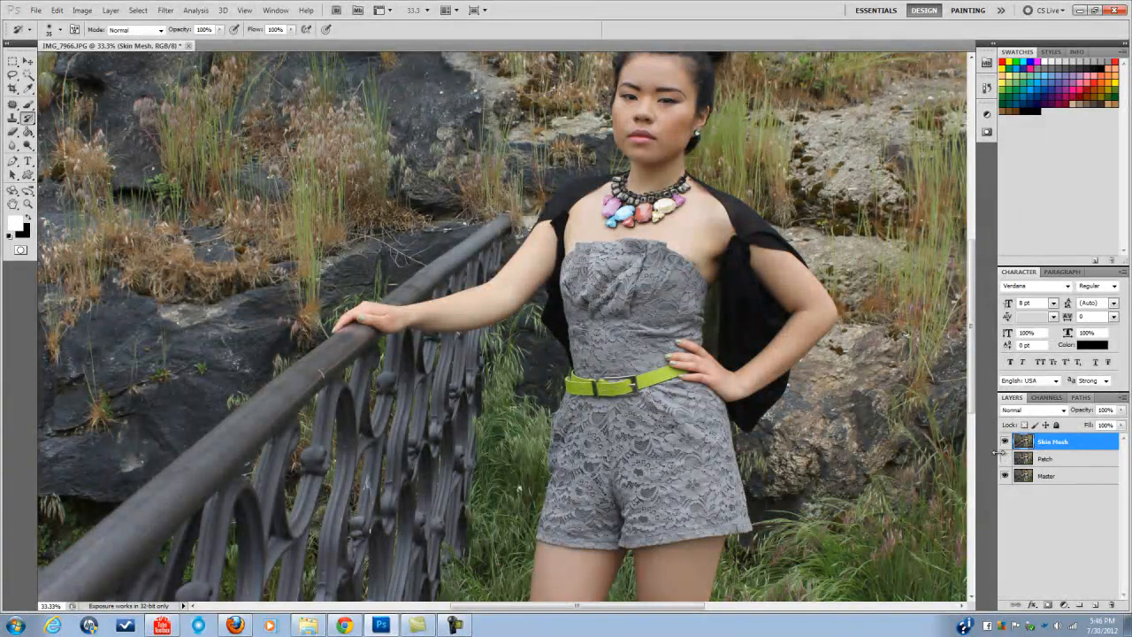
Compare the merged Skin Mesh layer with the Master layer by toggling its visibility, leaving it shown.
{"action": "left_click", "coordinate": [1005, 442]}
{"action": "left_click", "coordinate": [1005, 442]}
{"action": "left_click", "coordinate": [1005, 442]}
{"action": "left_click", "coordinate": [1005, 442]}
{"action": "left_click", "coordinate": [1005, 445]}
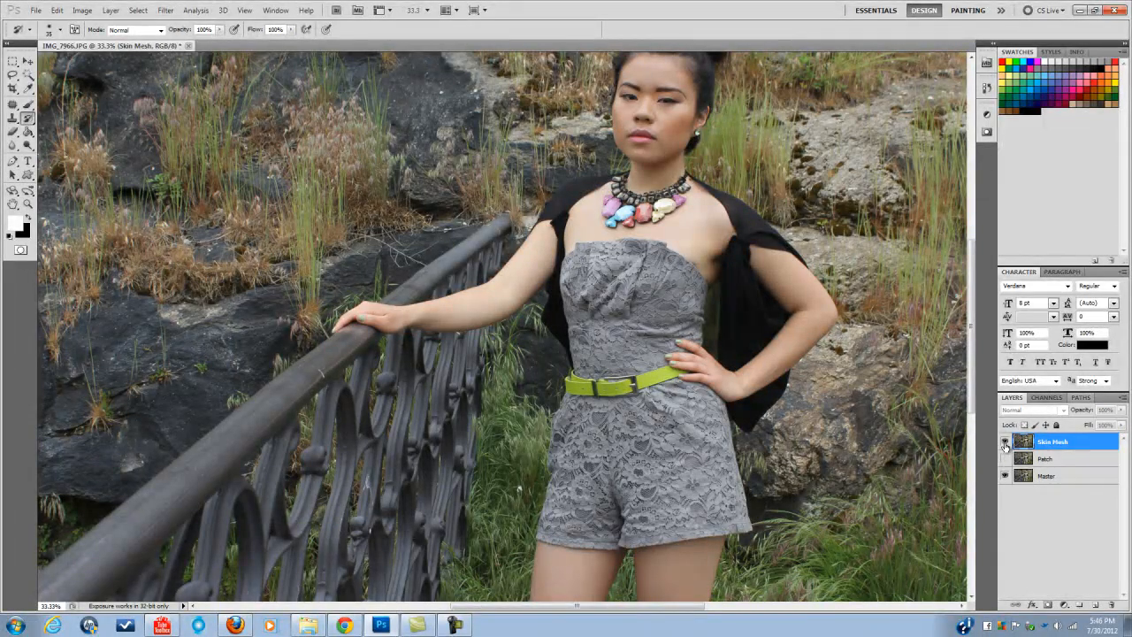
{"action": "left_click", "coordinate": [1005, 442]}
{"action": "left_click", "coordinate": [1005, 442]}
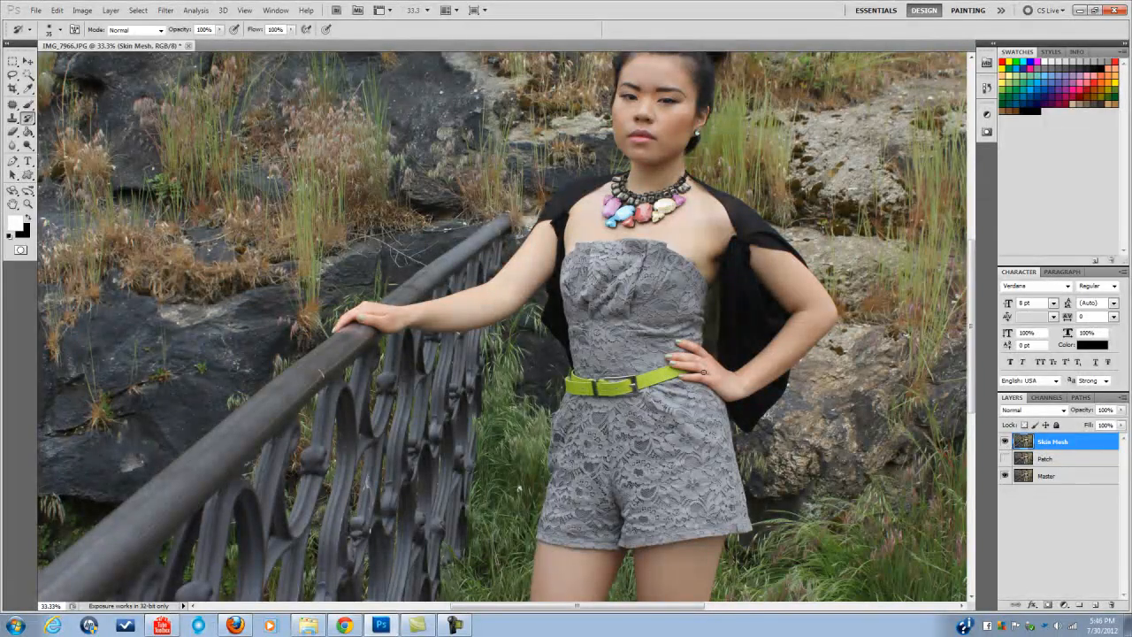
Duplicate the Skin Mesh layer and rename the copy as High pass.
{"action": "key", "text": "ctrl+minus"}
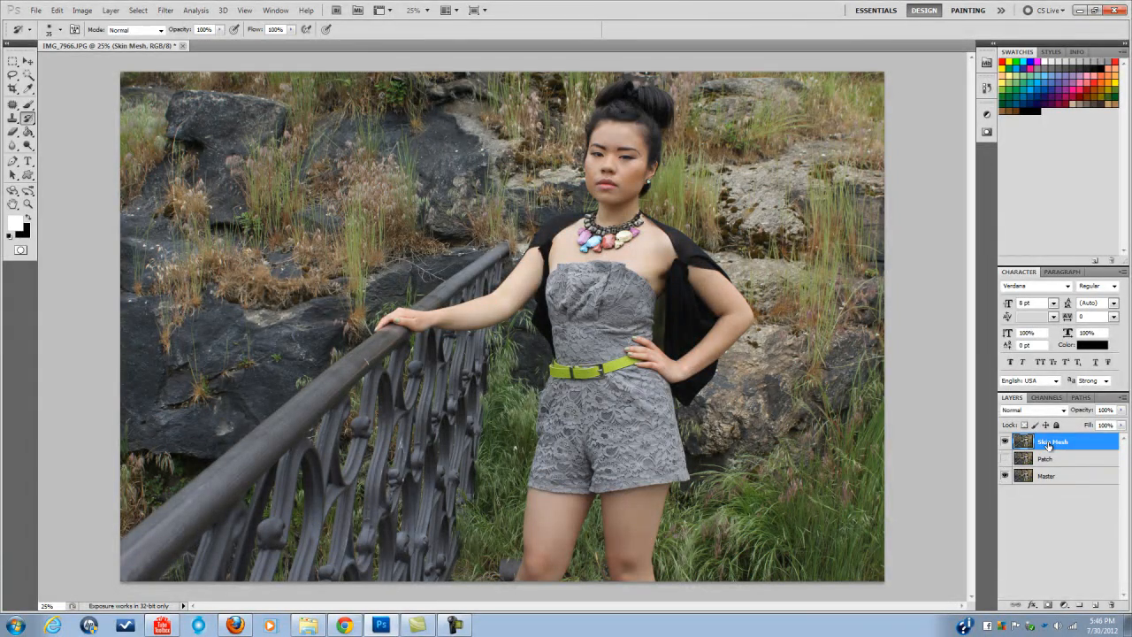
{"action": "key", "text": "ctrl+j"}
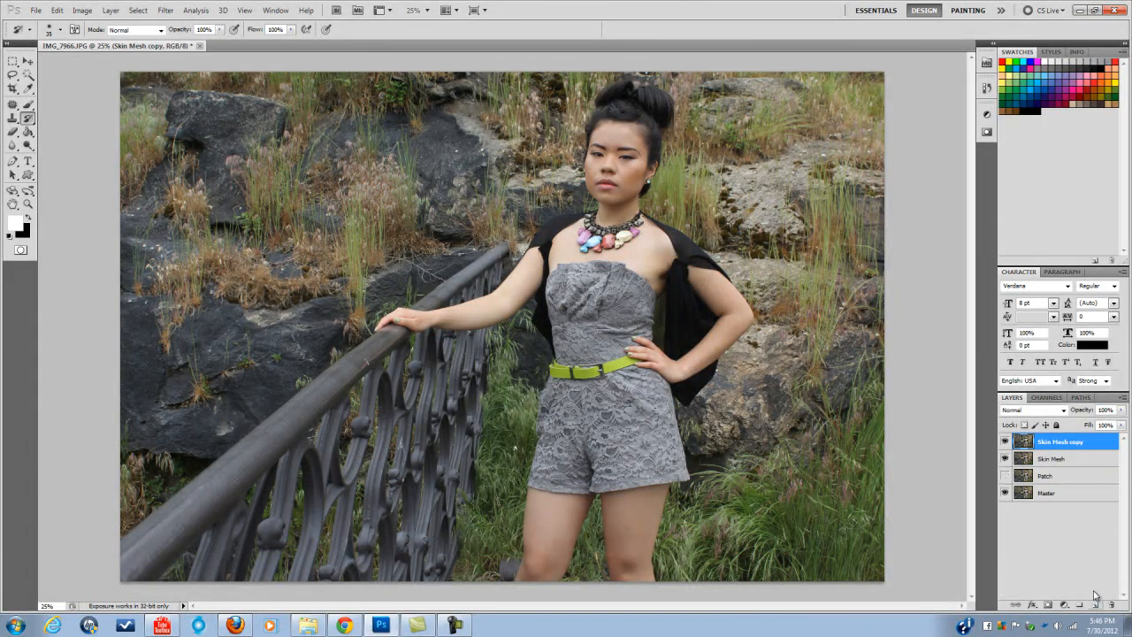
{"action": "double_click", "coordinate": [1053, 441]}
{"action": "type", "text": "High pass"}
{"action": "left_click", "coordinate": [1082, 446]}
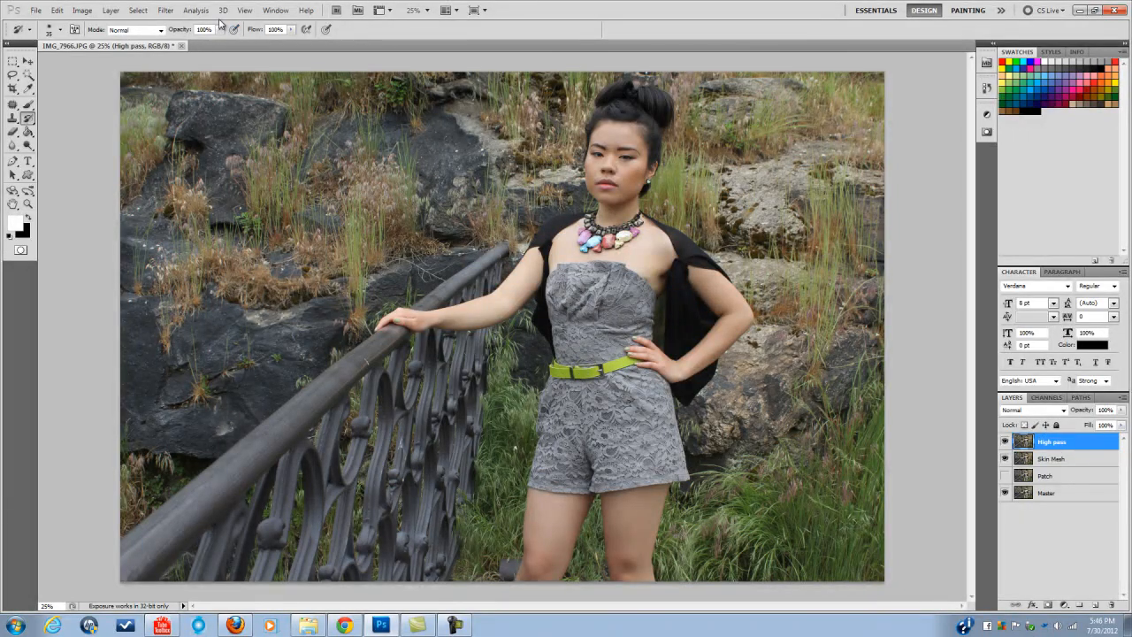
Apply the High Pass filter with a low radius to the High pass layer to isolate fine edges.
{"action": "left_click", "coordinate": [165, 10]}
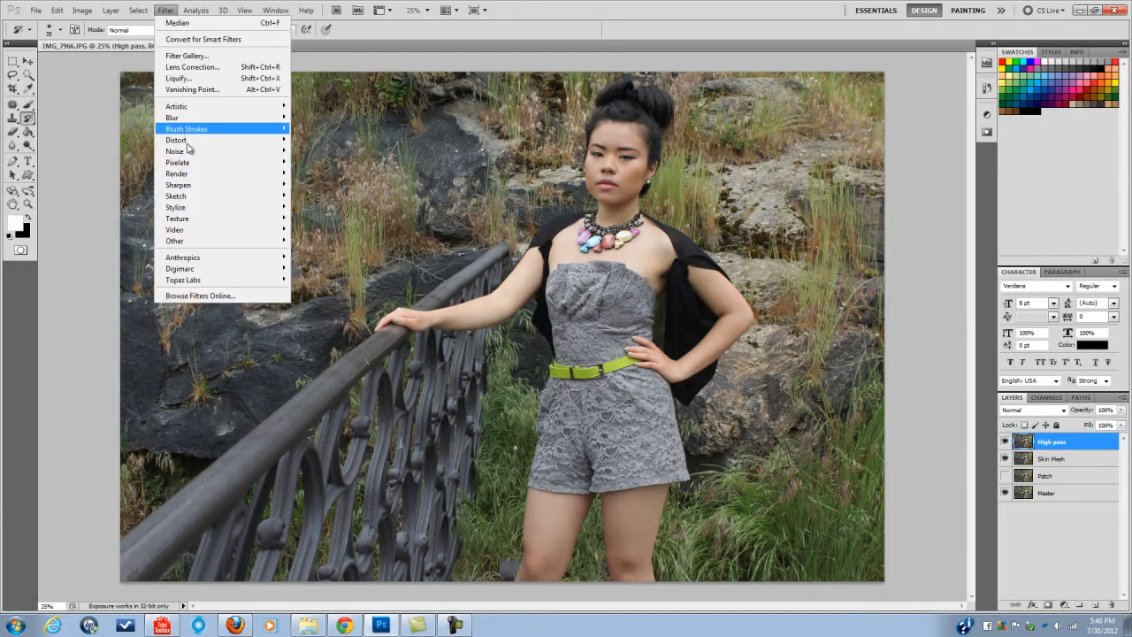
{"action": "mouse_move", "coordinate": [193, 242]}
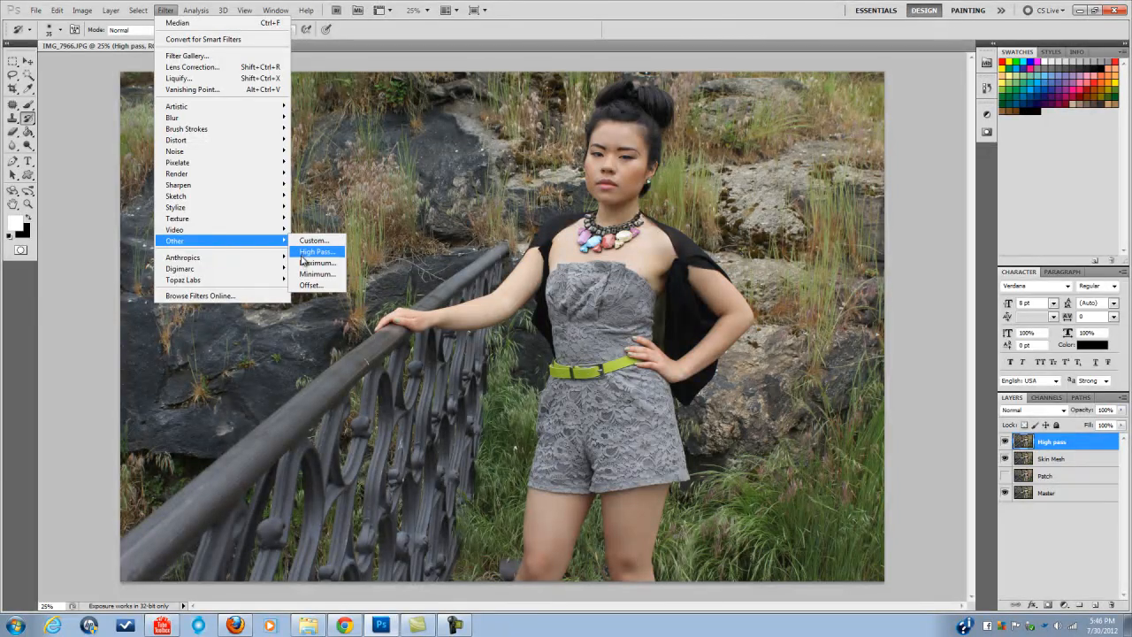
{"action": "left_click", "coordinate": [311, 251]}
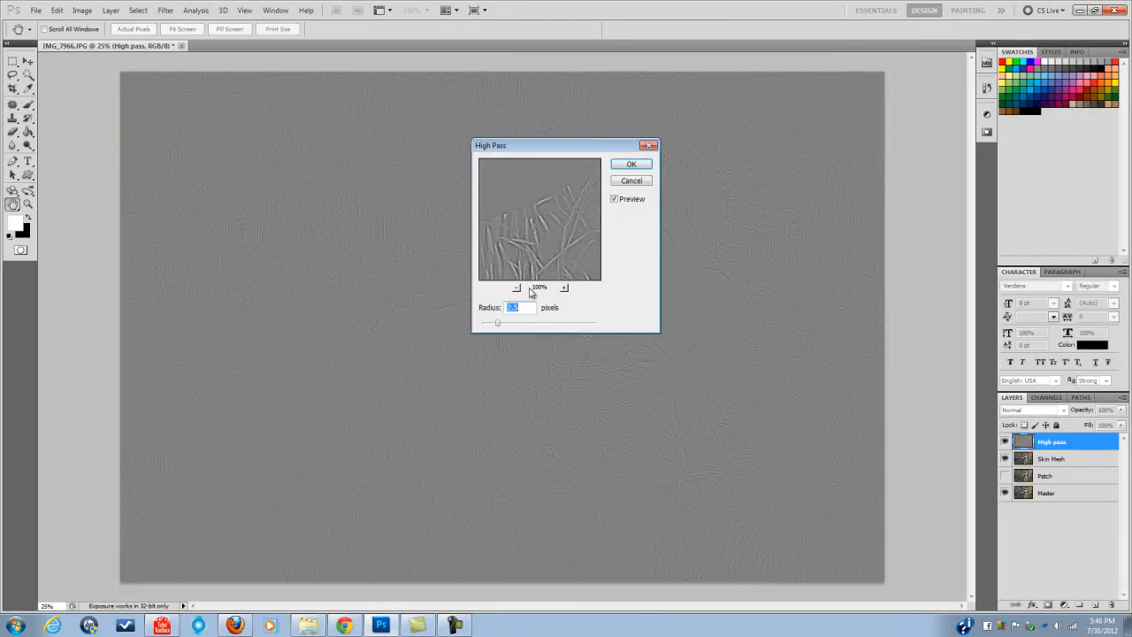
{"action": "left_click_drag", "start_coordinate": [498, 328], "coordinate": [498, 329]}
{"action": "left_click", "coordinate": [626, 167]}
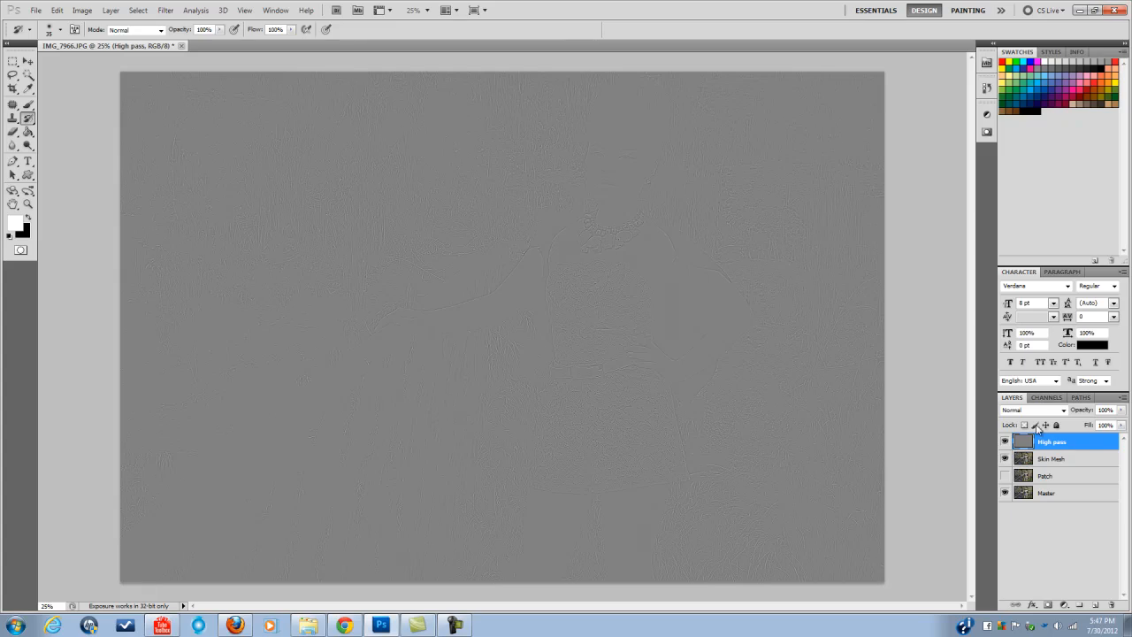
Cycle through the contrast blend modes for the High pass layer and settle on Soft Light.
{"action": "left_click", "coordinate": [1035, 409]}
{"action": "left_click", "coordinate": [1028, 345]}
{"action": "key", "text": "Up"}
{"action": "key", "text": "Up"}
{"action": "key", "text": "Up"}
{"action": "key", "text": "Up"}
{"action": "key", "text": "Up"}
{"action": "key", "text": "Up"}
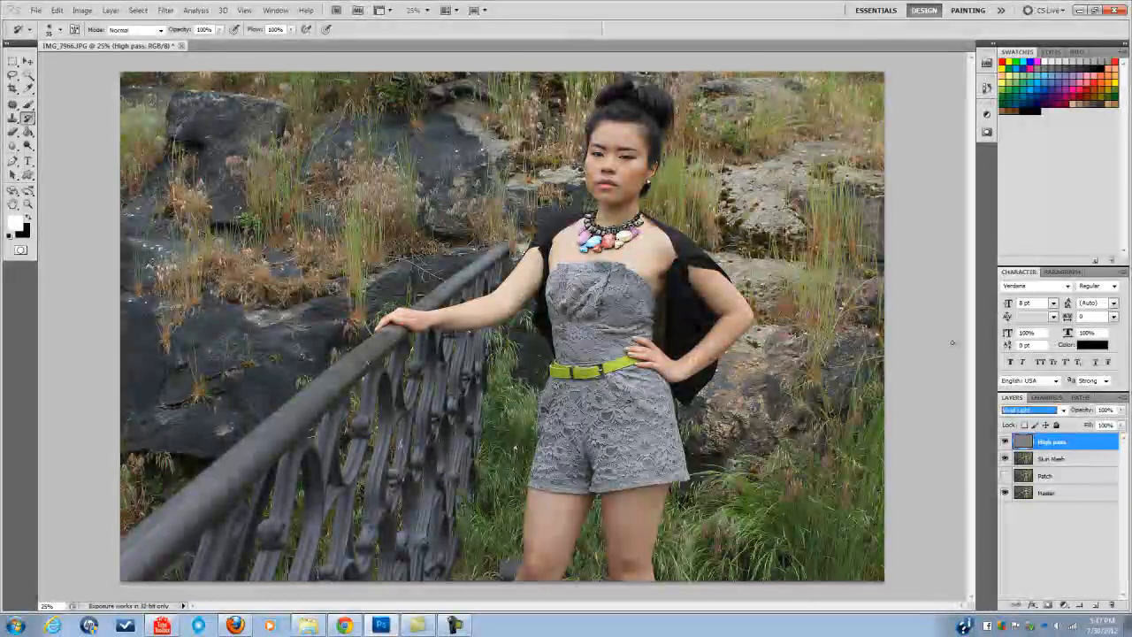
{"action": "key", "text": "Up"}
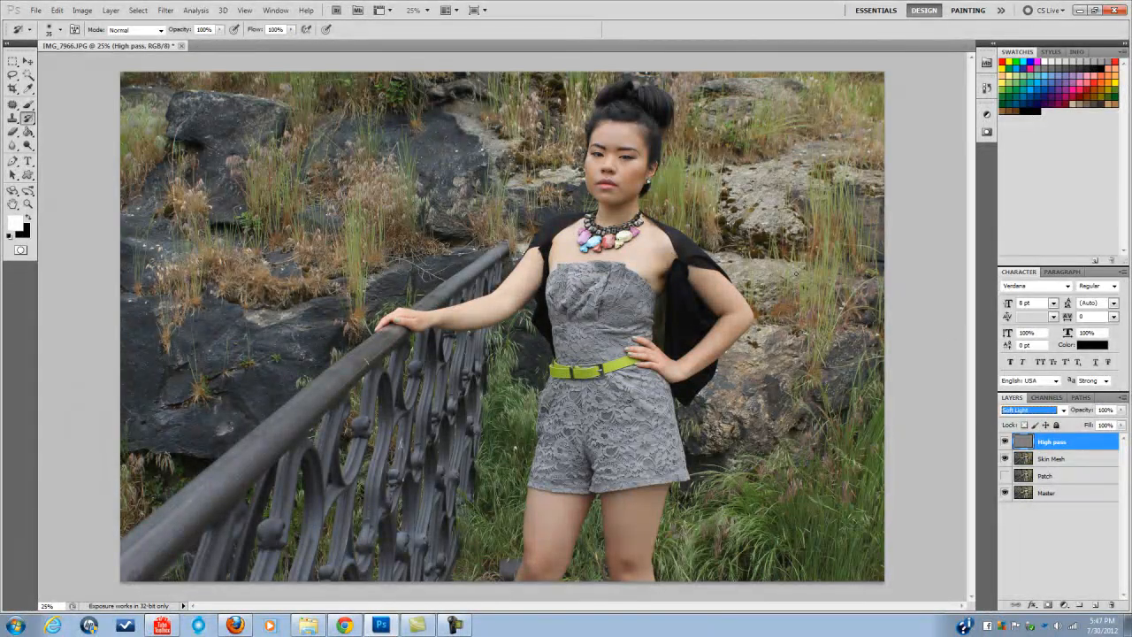
Check the whole sharpened portrait, try the opacity control on the Skin Mesh layer, and reselect the High pass layer.
{"action": "key", "text": "ctrl+minus"}
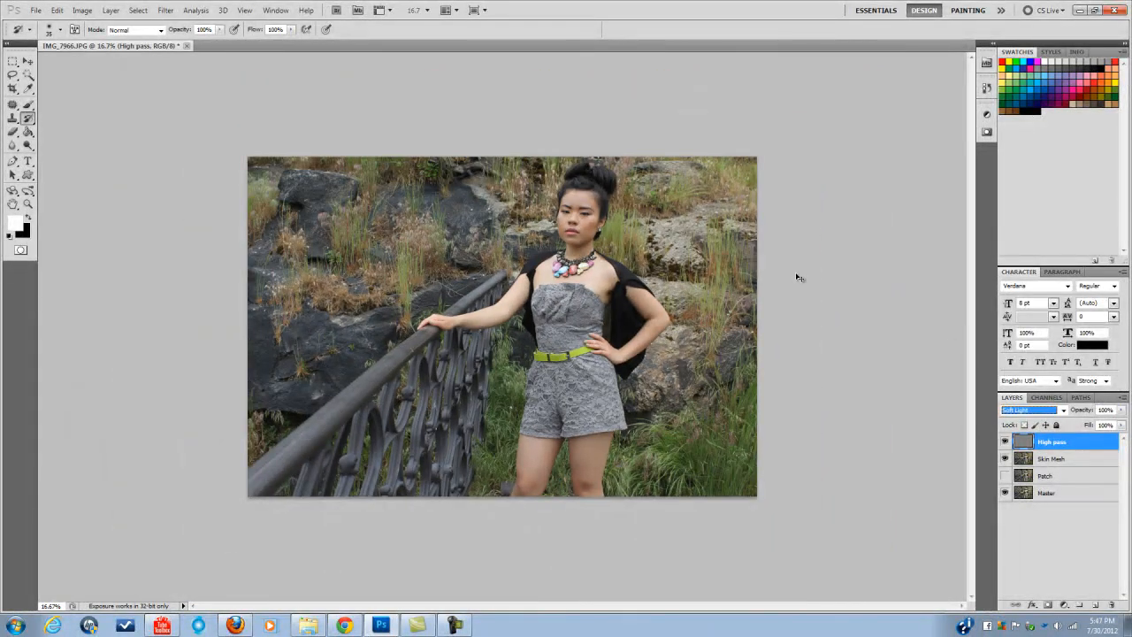
{"action": "key", "text": "ctrl+plus"}
{"action": "key", "text": "ctrl+minus"}
{"action": "left_click", "coordinate": [1065, 543]}
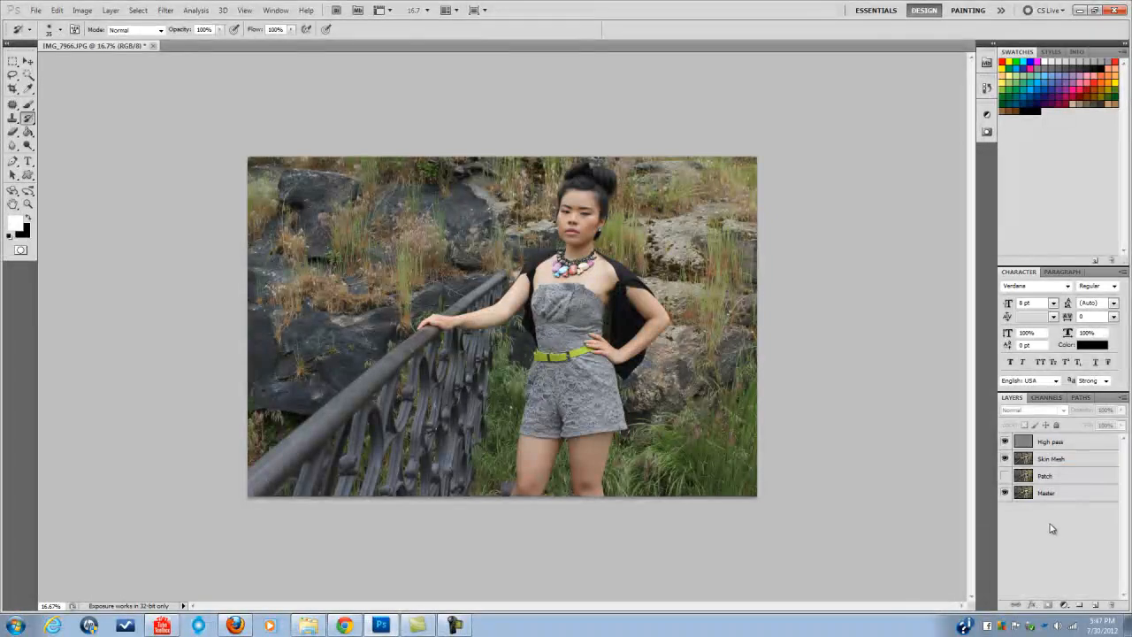
{"action": "left_click", "coordinate": [1049, 460]}
{"action": "left_click", "coordinate": [1122, 410]}
{"action": "left_click_drag", "start_coordinate": [1121, 422], "coordinate": [1119, 423]}
{"action": "left_click", "coordinate": [1087, 445]}
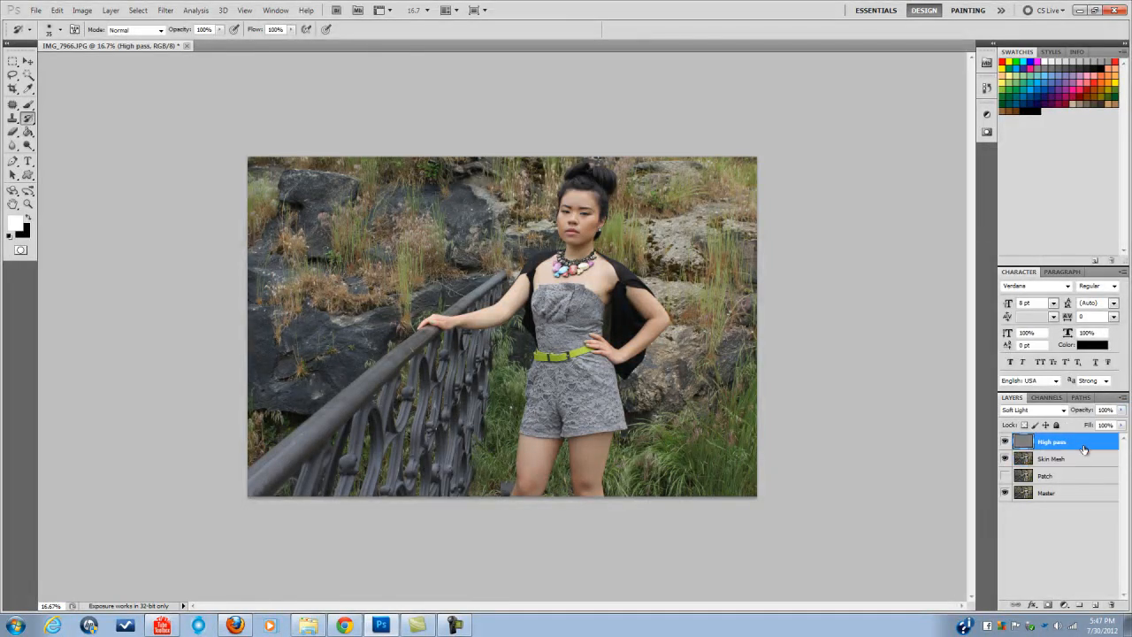
{"action": "left_click", "coordinate": [1070, 460]}
{"action": "left_click", "coordinate": [1121, 410]}
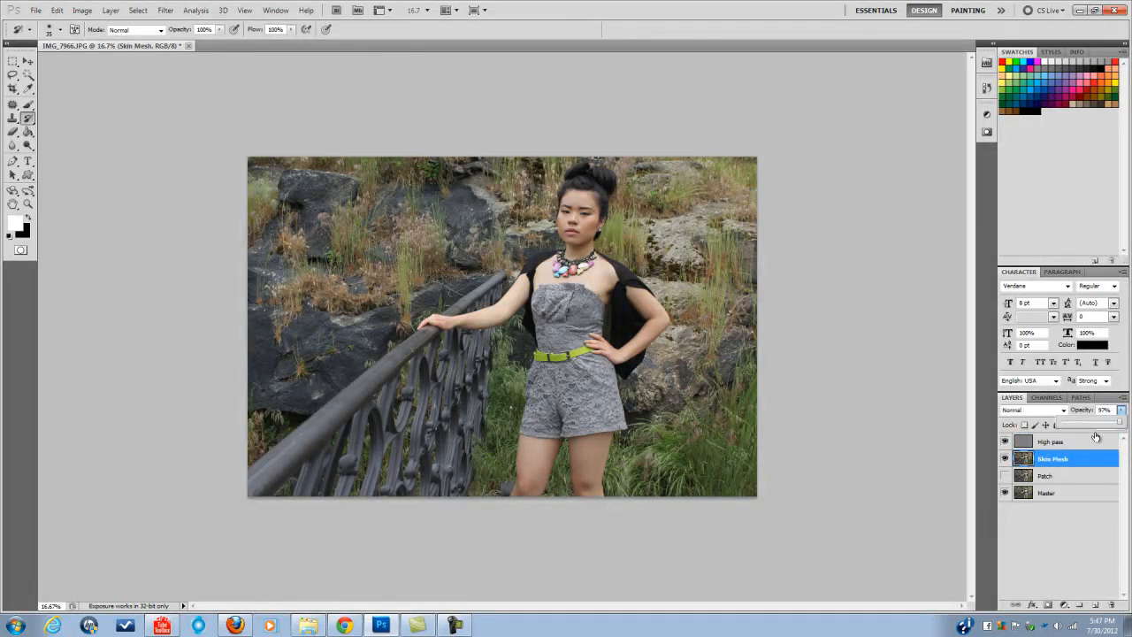
{"action": "left_click_drag", "start_coordinate": [1120, 427], "coordinate": [1090, 419]}
Set the High pass layer's opacity to 50% to soften the sharpening.
{"action": "left_click", "coordinate": [1079, 442]}
{"action": "left_click", "coordinate": [1121, 411]}
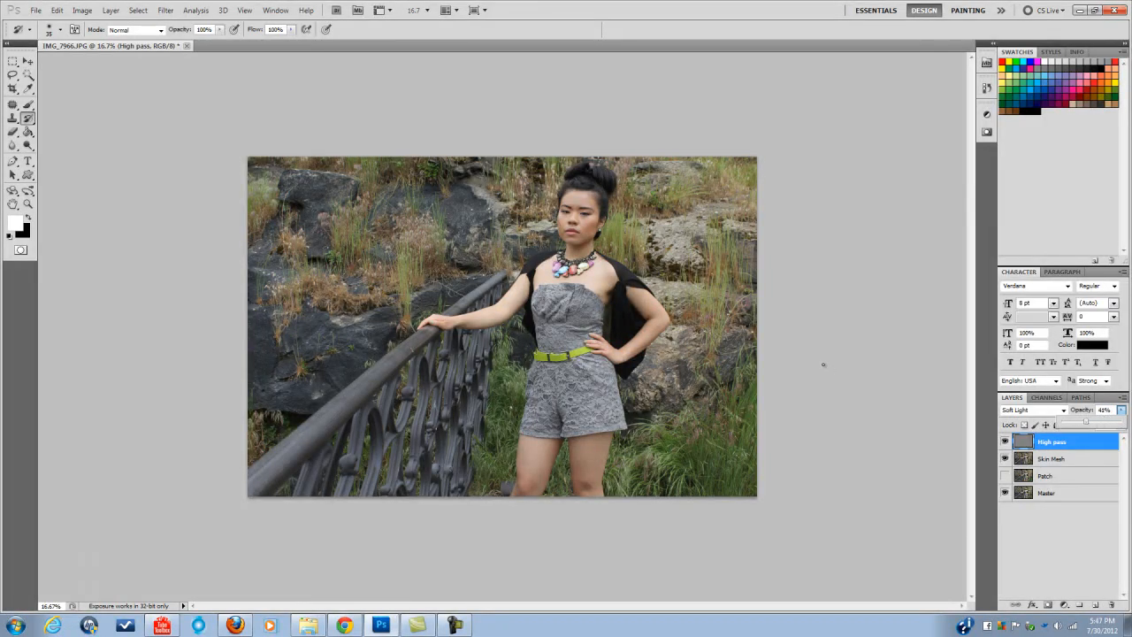
{"action": "key", "text": "ctrl+plus"}
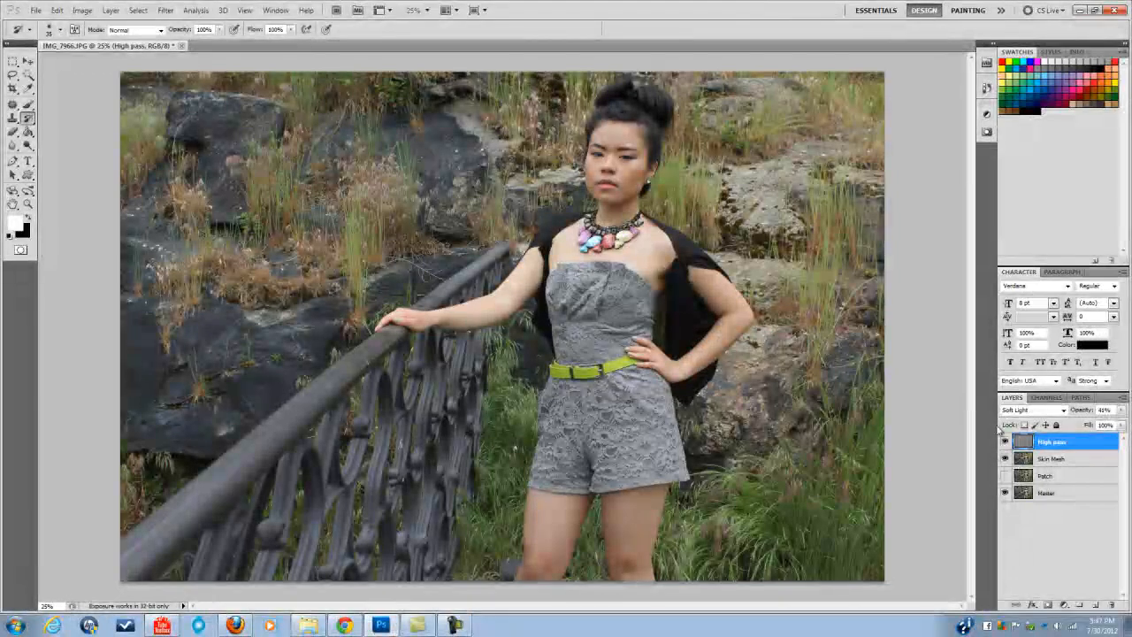
{"action": "left_click_drag", "start_coordinate": [1121, 416], "coordinate": [1093, 426]}
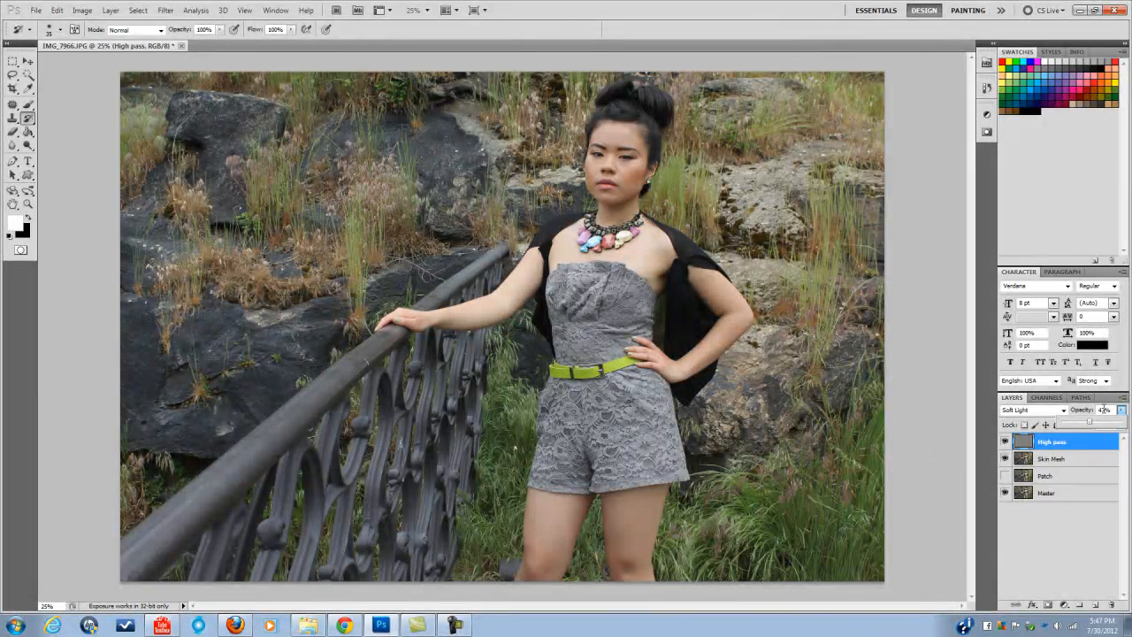
{"action": "left_click", "coordinate": [1086, 408]}
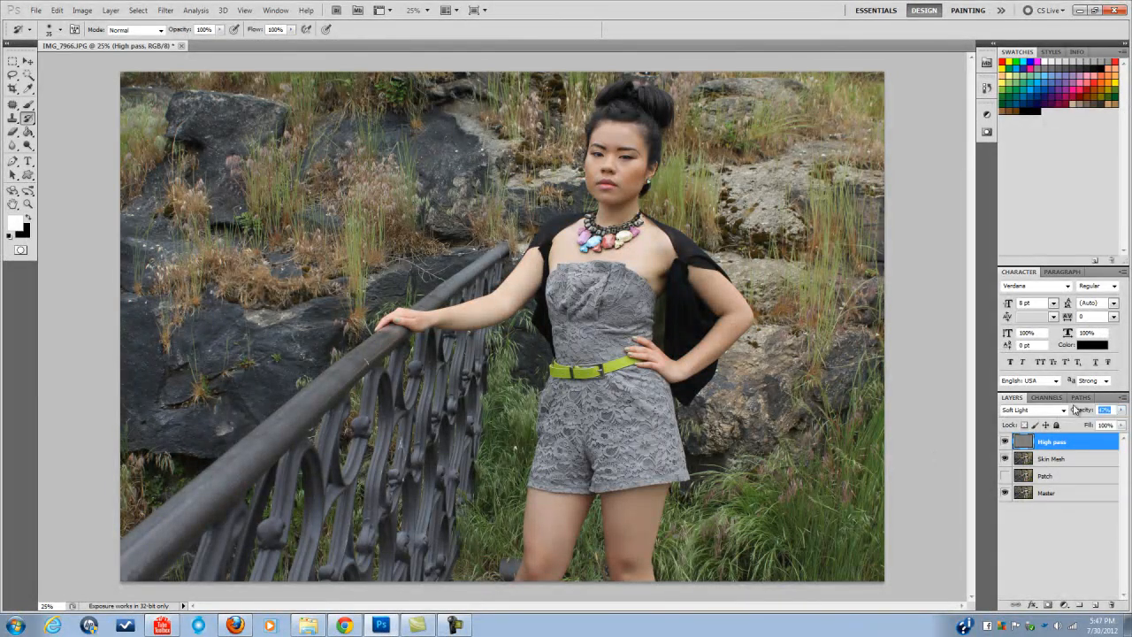
{"action": "type", "text": "50"}
{"action": "left_click", "coordinate": [1076, 536]}
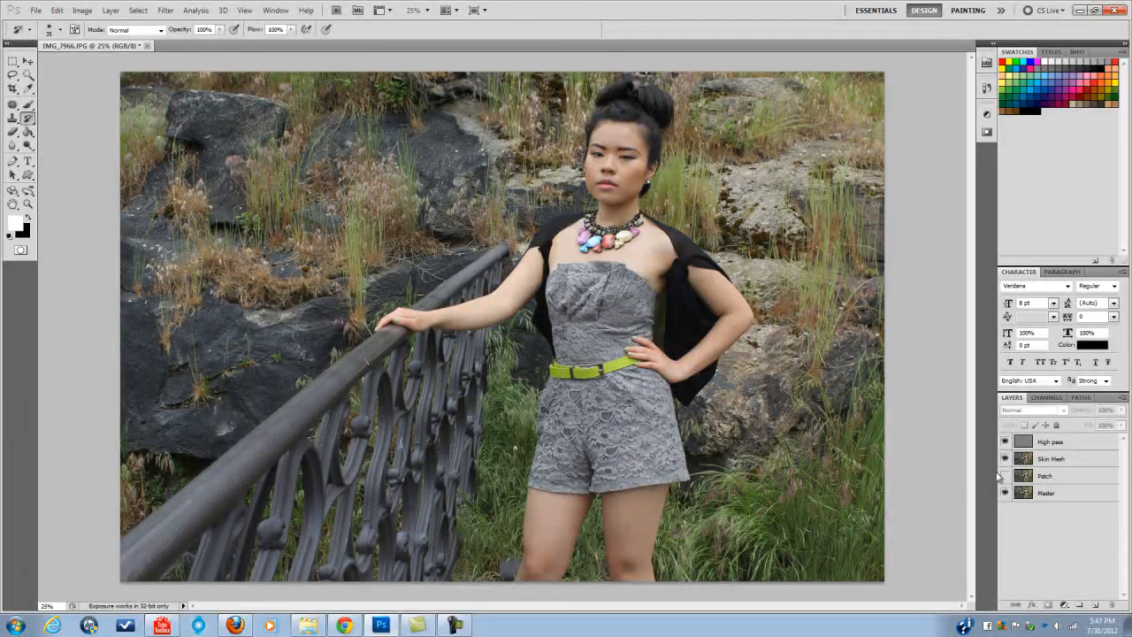
Merge the Skin Mesh and High pass layers into one and compare the merged result with the original by toggling its visibility.
{"action": "left_click", "coordinate": [1052, 463]}
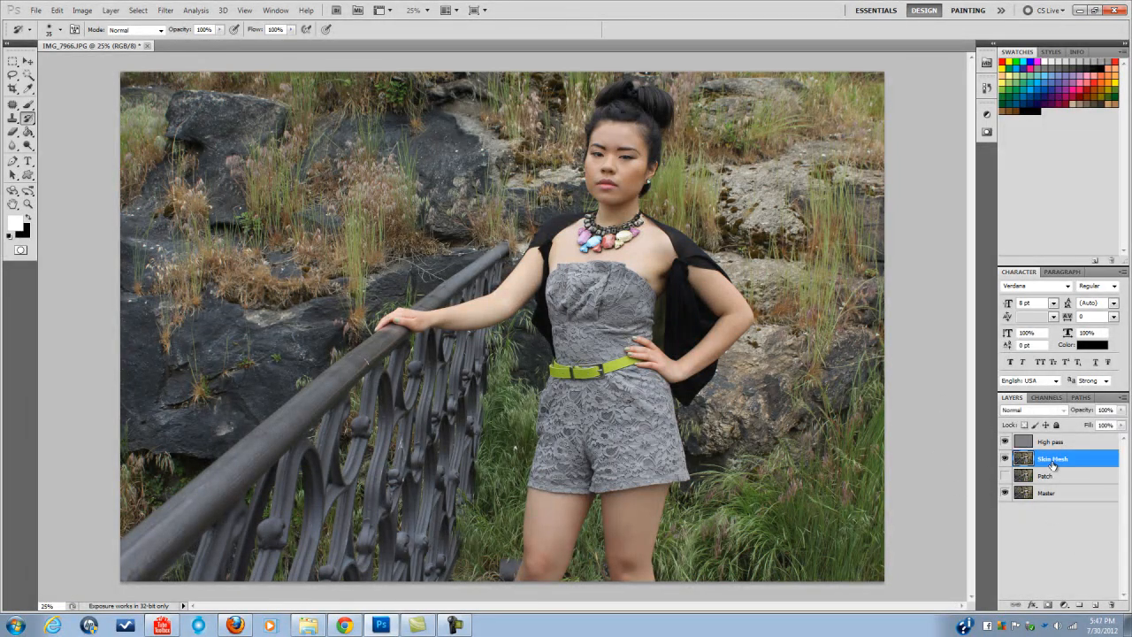
{"action": "left_click", "coordinate": [1050, 445], "text": "shift"}
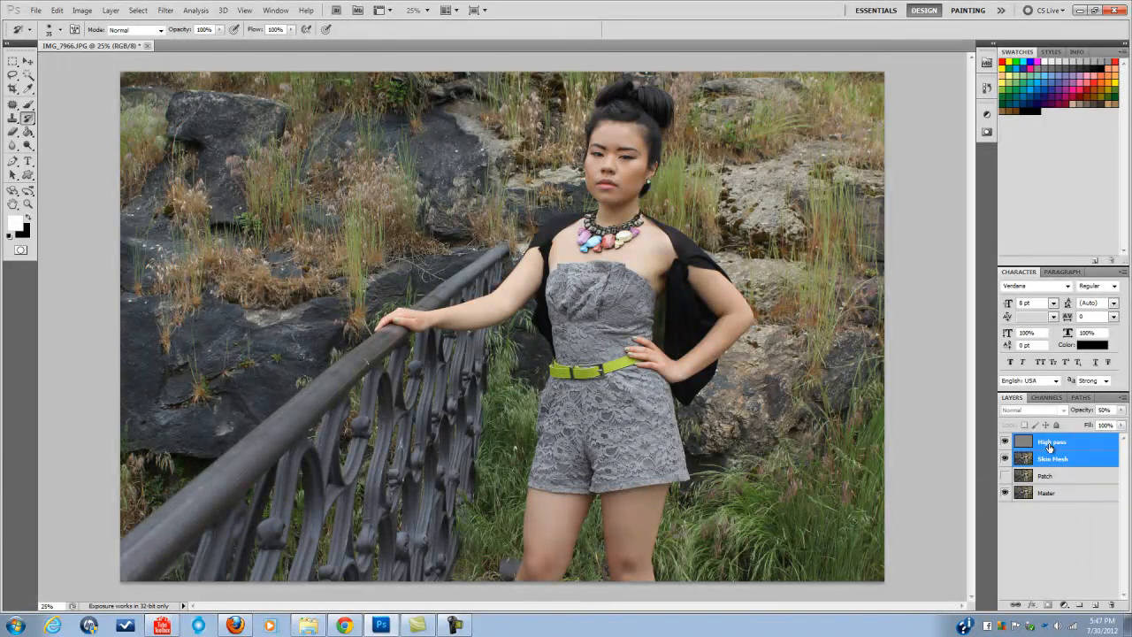
{"action": "key", "text": "ctrl+e"}
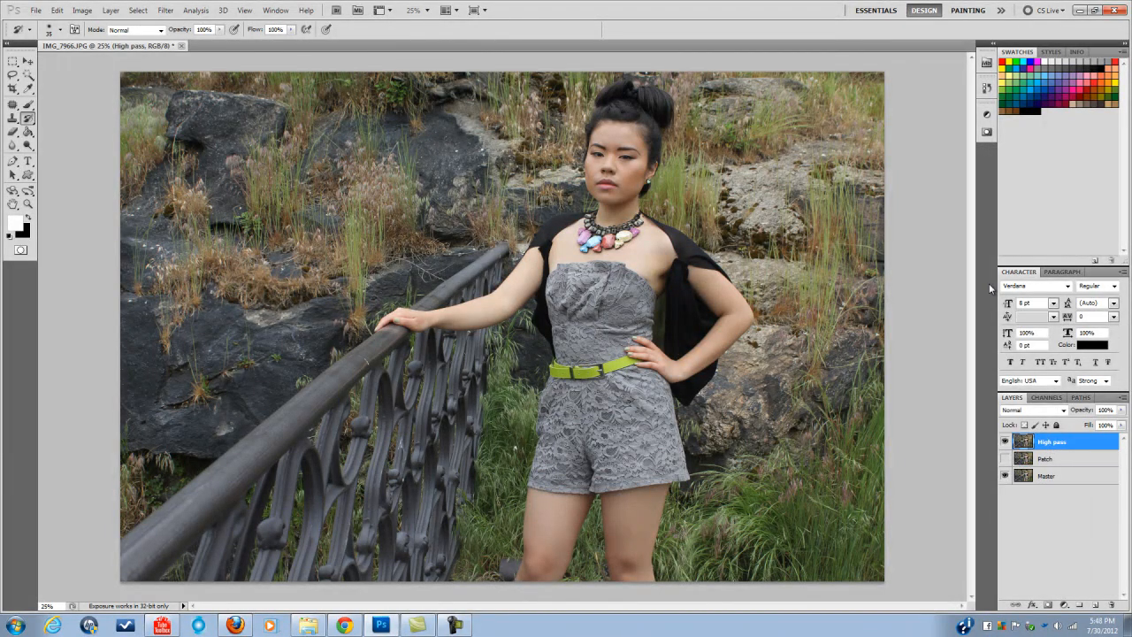
{"action": "left_click", "coordinate": [1005, 443]}
{"action": "left_click", "coordinate": [1005, 442]}
{"action": "left_click", "coordinate": [1005, 443]}
{"action": "left_click", "coordinate": [1005, 443]}
{"action": "key", "text": "ctrl+minus"}
{"action": "key", "text": "ctrl+plus"}
Add a Hue/Saturation adjustment layer above the High pass layer and set its saturation to +23.
{"action": "left_click", "coordinate": [1065, 605]}
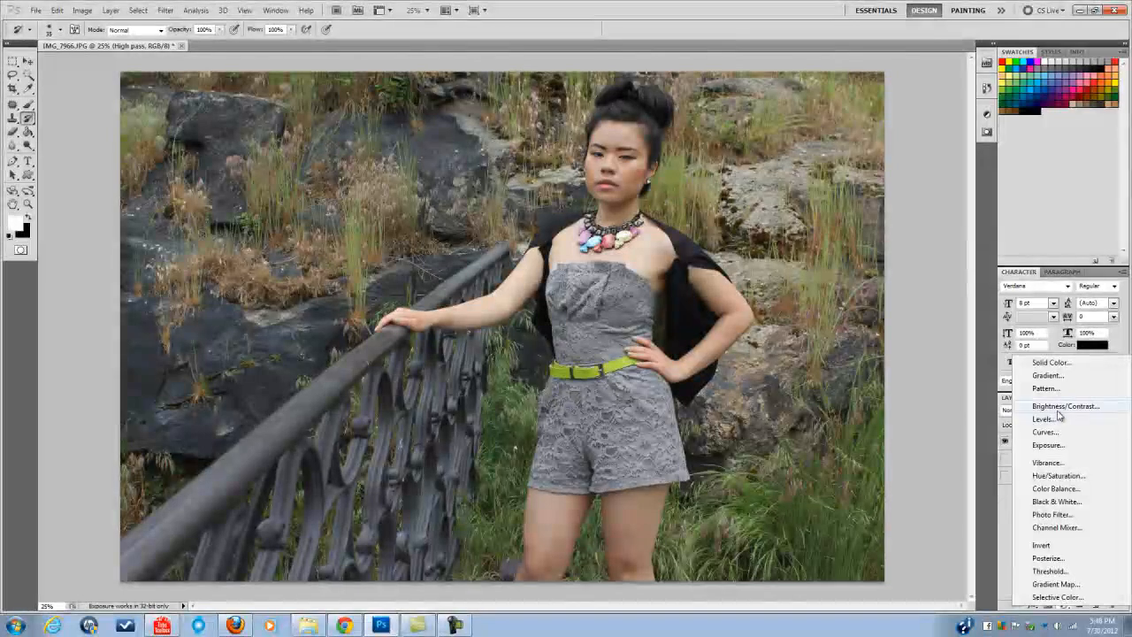
{"action": "left_click", "coordinate": [1059, 476]}
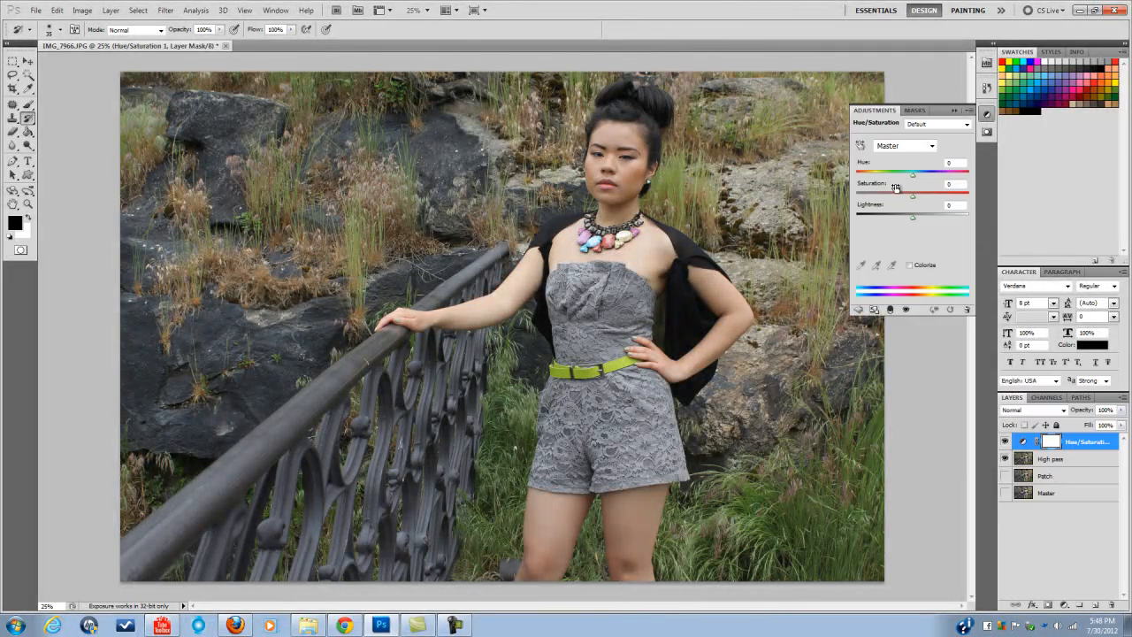
{"action": "left_click", "coordinate": [27, 60]}
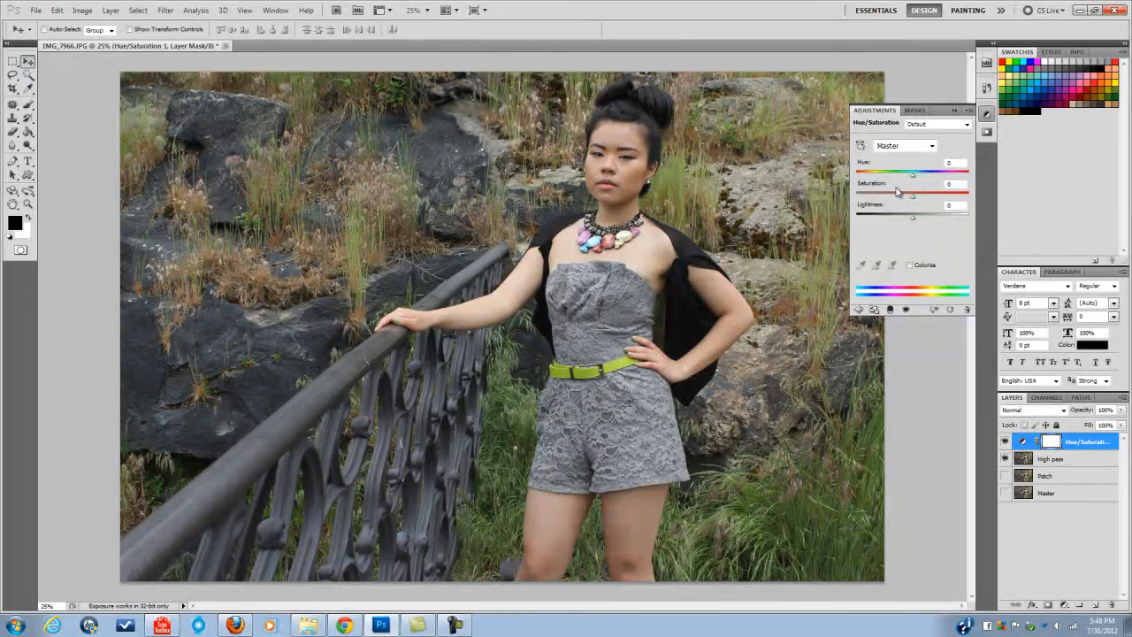
{"action": "left_click_drag", "start_coordinate": [913, 198], "coordinate": [929, 206]}
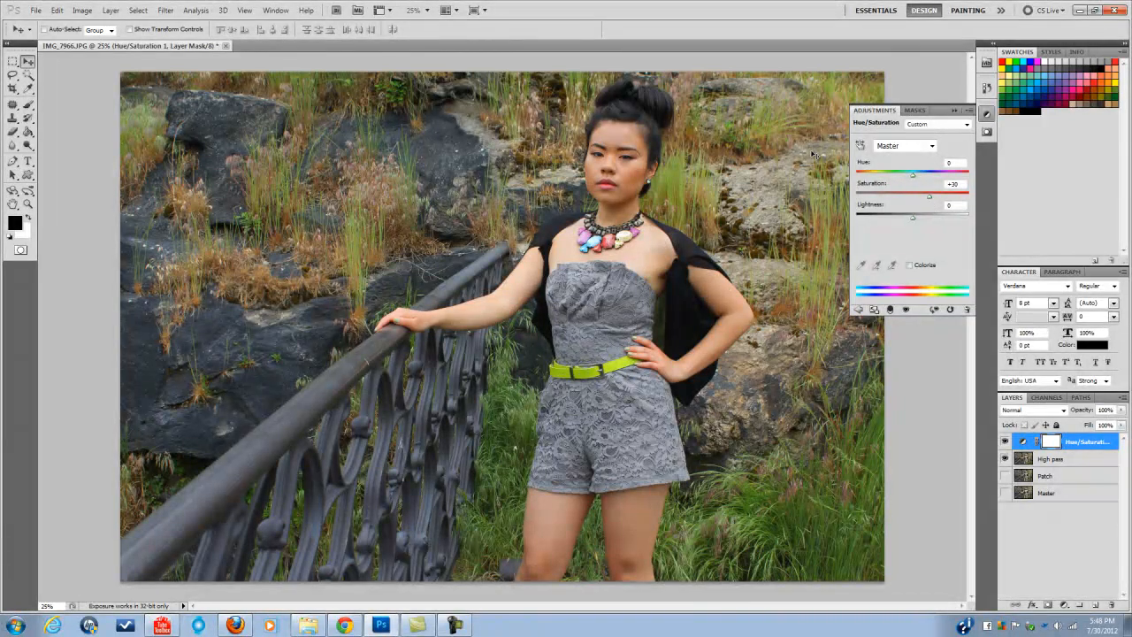
{"action": "key", "text": "ctrl+minus"}
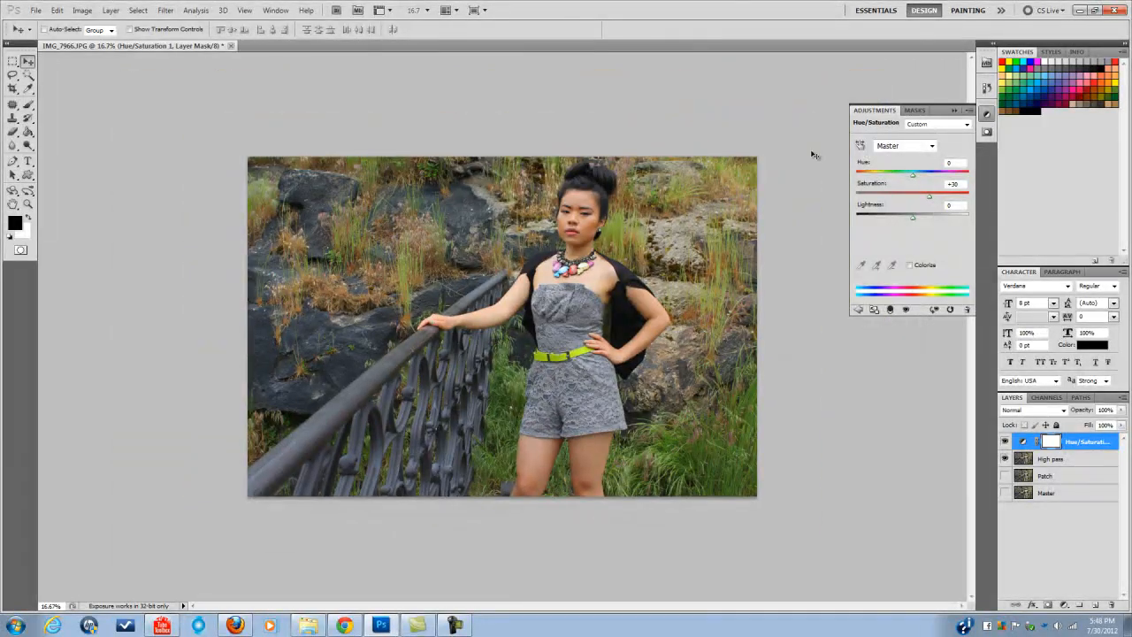
{"action": "key", "text": "ctrl+plus"}
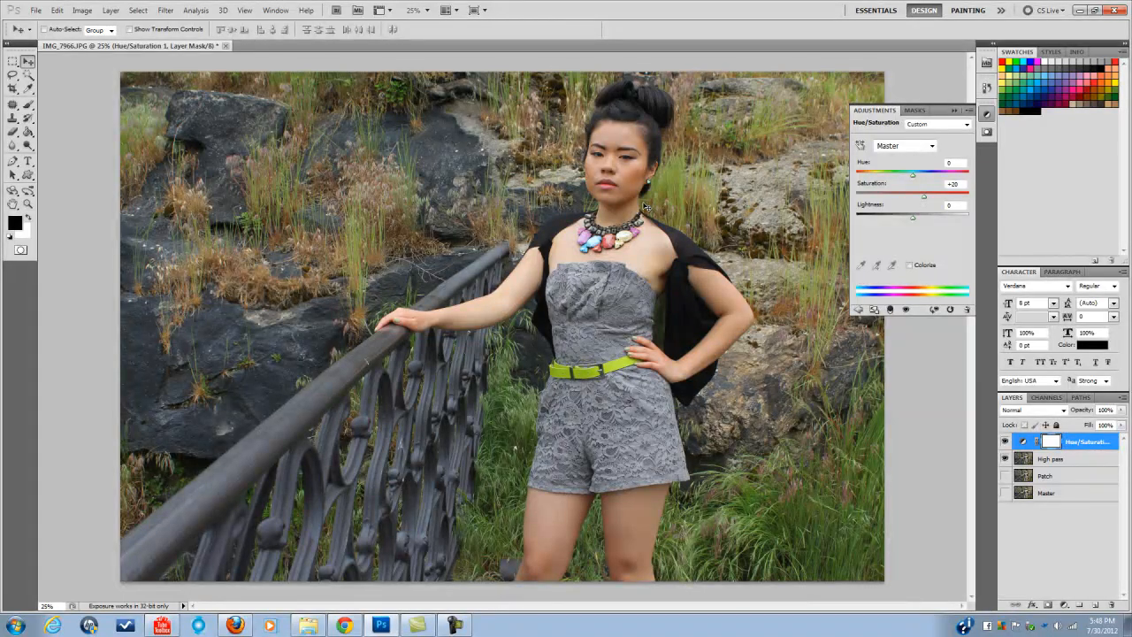
{"action": "key", "text": "ctrl+minus"}
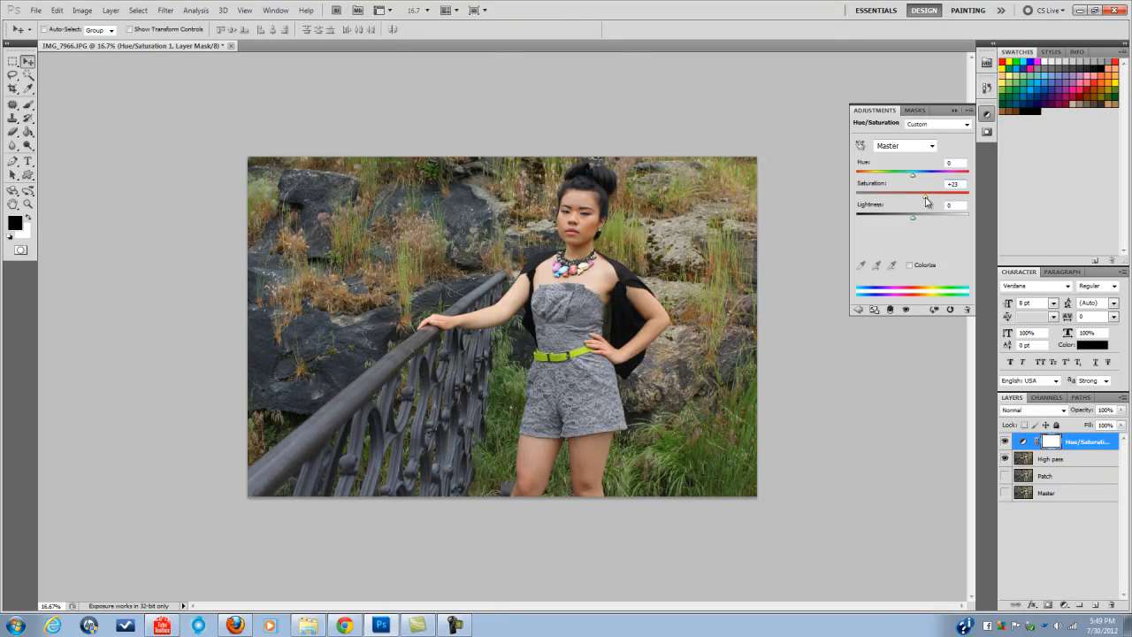
{"action": "left_click", "coordinate": [955, 109]}
Add a Levels adjustment layer and move the shadow, midtone and highlight inputs to strengthen the portrait's contrast.
{"action": "left_click", "coordinate": [1064, 605]}
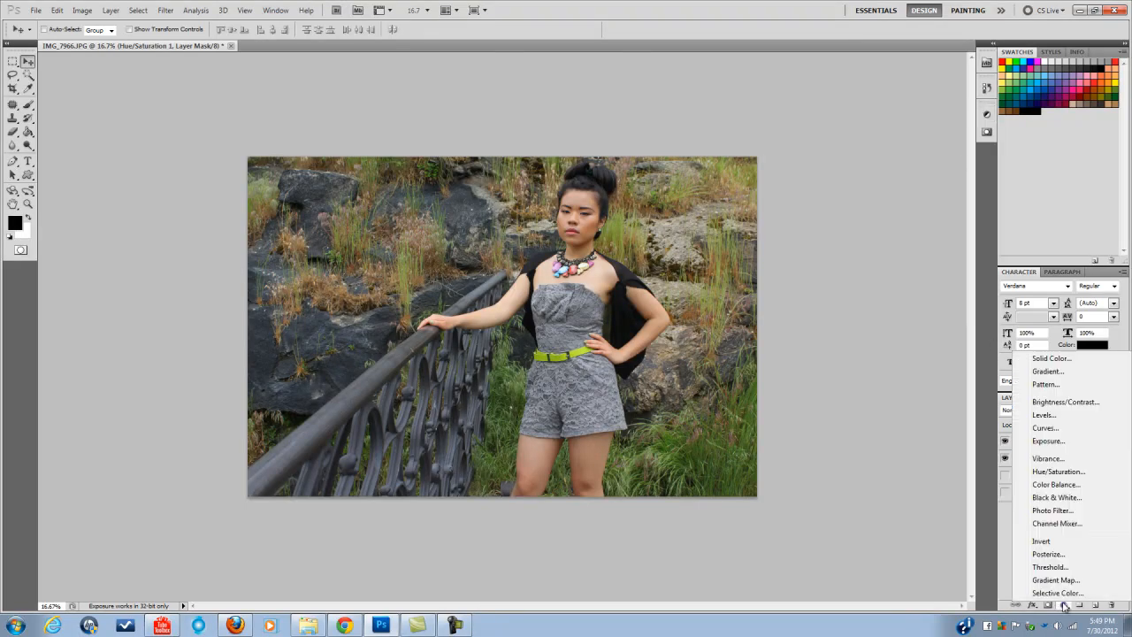
{"action": "left_click", "coordinate": [1044, 416]}
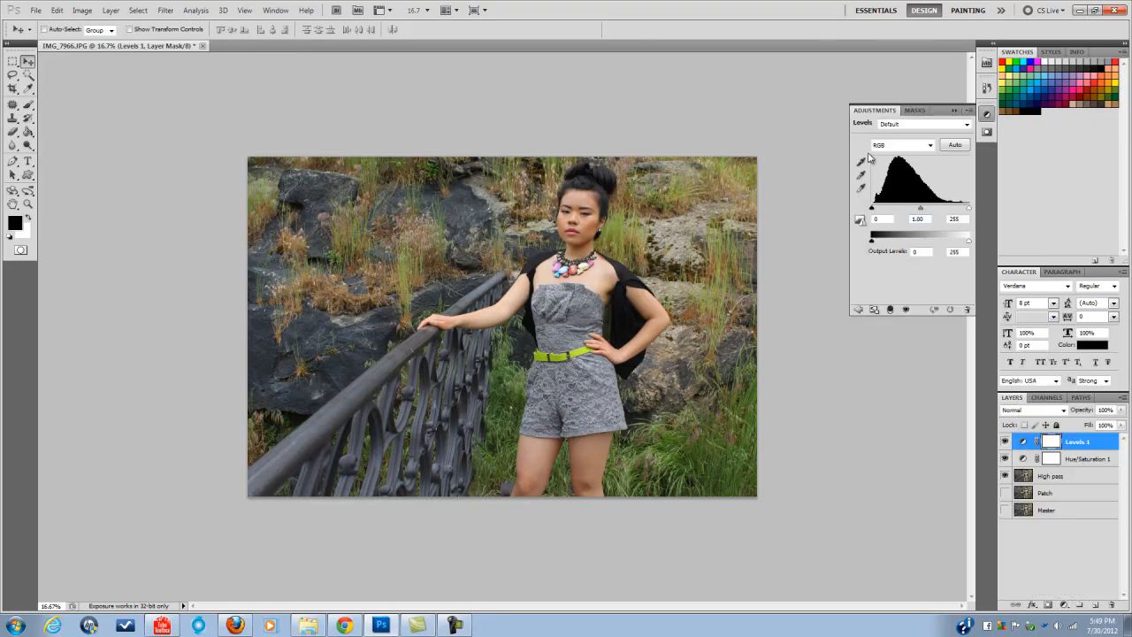
{"action": "left_click_drag", "start_coordinate": [874, 212], "coordinate": [877, 213]}
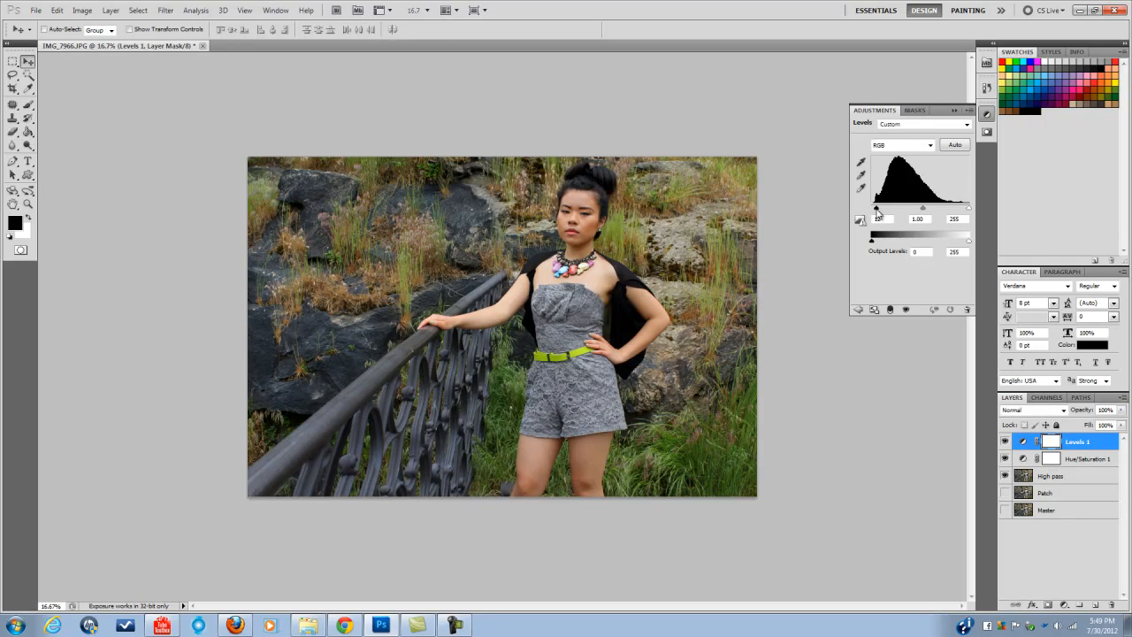
{"action": "left_click_drag", "start_coordinate": [923, 211], "coordinate": [926, 213]}
{"action": "left_click_drag", "start_coordinate": [969, 242], "coordinate": [964, 209]}
{"action": "left_click", "coordinate": [955, 109]}
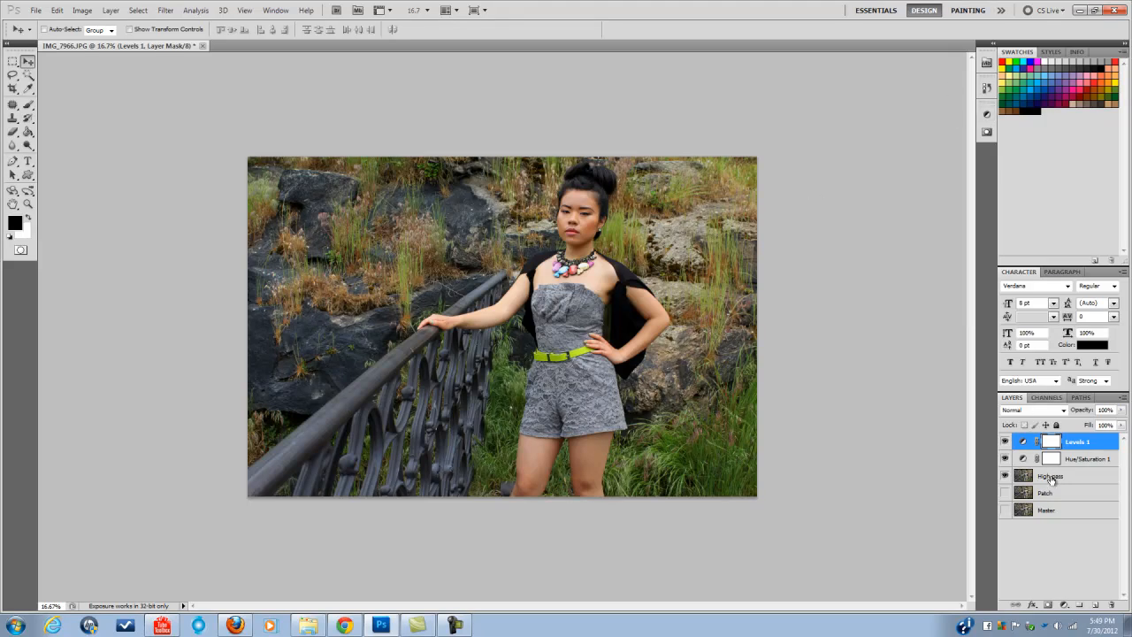
Merge the Levels, Hue/Saturation and High pass layers into a single layer.
{"action": "left_click", "coordinate": [1051, 478], "text": "ctrl"}
{"action": "left_click", "coordinate": [1091, 459], "text": "ctrl"}
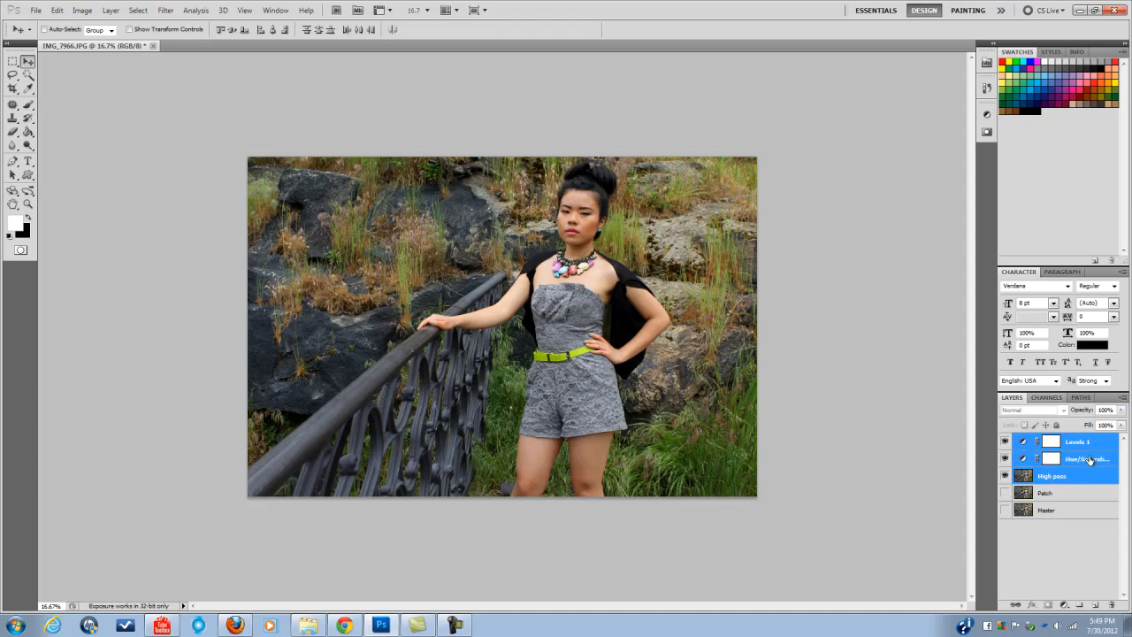
{"action": "key", "text": "ctrl+e"}
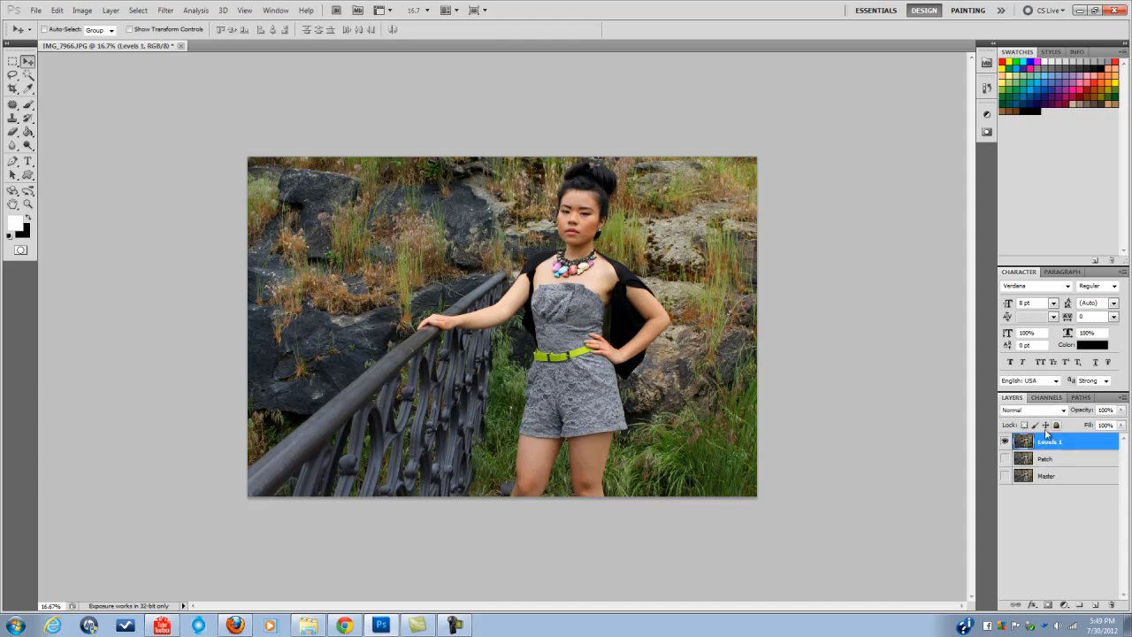
Show the Master layer and compare the full portrait before and after by toggling the merged Levels 1 layer.
{"action": "left_click", "coordinate": [1005, 441]}
{"action": "left_click", "coordinate": [1005, 441]}
{"action": "left_click", "coordinate": [1005, 477]}
{"action": "left_click", "coordinate": [1005, 442]}
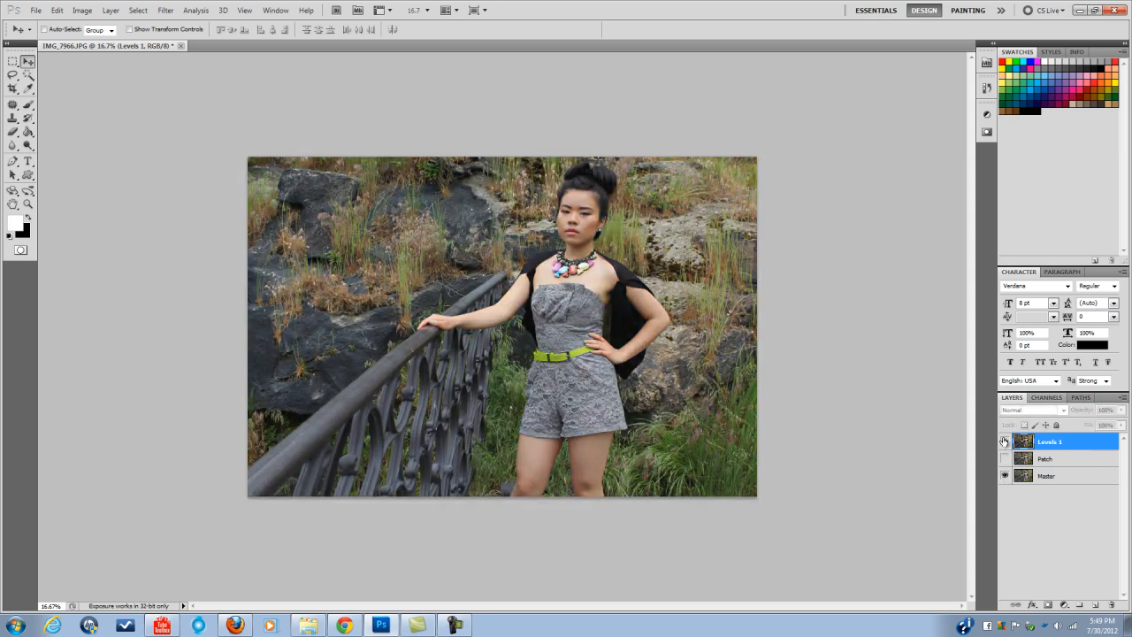
{"action": "left_click", "coordinate": [1004, 442]}
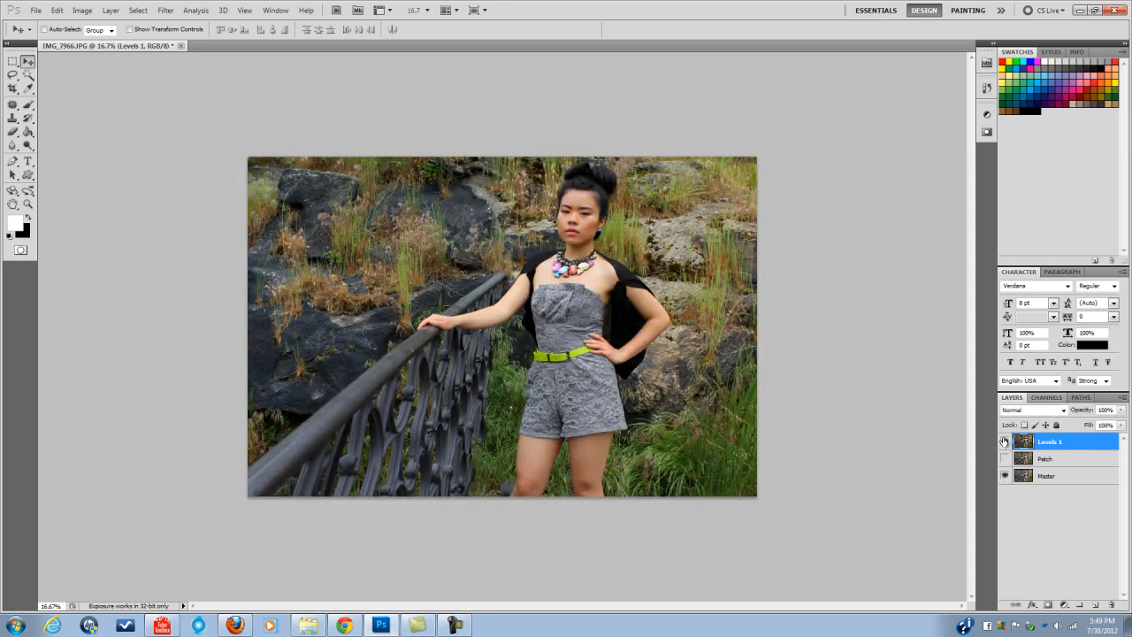
{"action": "left_click", "coordinate": [1005, 442]}
{"action": "left_click", "coordinate": [1005, 442]}
{"action": "left_click", "coordinate": [1005, 441]}
Compare the retouched face, skin and outfit with the Master layer up close by toggling the Levels 1 layer.
{"action": "key", "text": "ctrl+plus"}
{"action": "key", "text": "ctrl+plus"}
{"action": "key", "text": "ctrl+plus"}
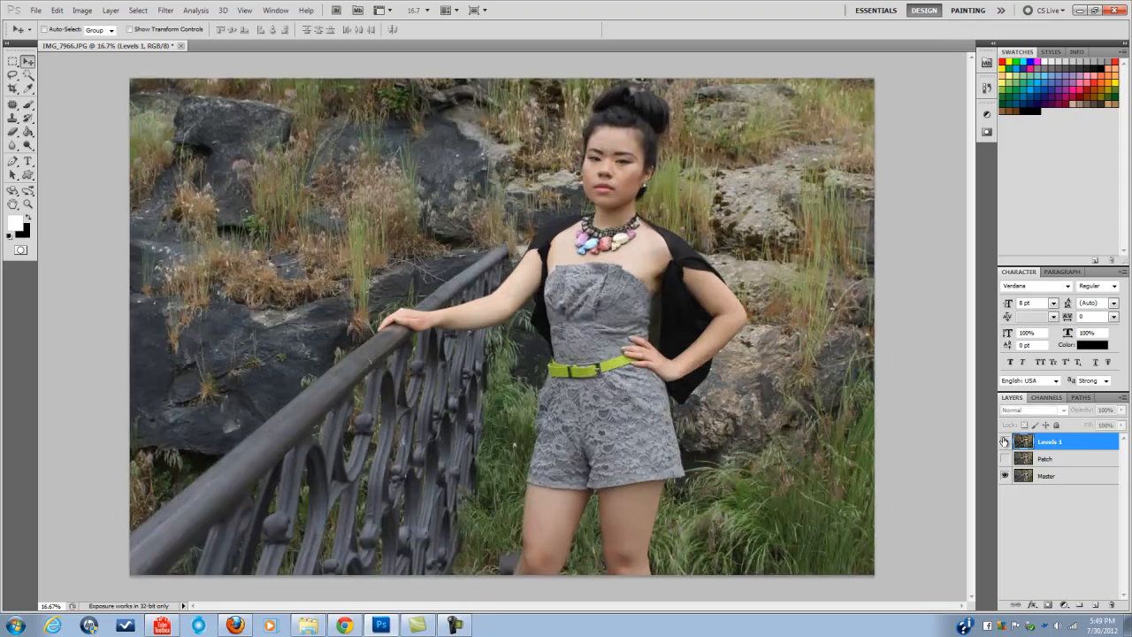
{"action": "left_click_drag", "start_coordinate": [862, 296], "coordinate": [797, 444]}
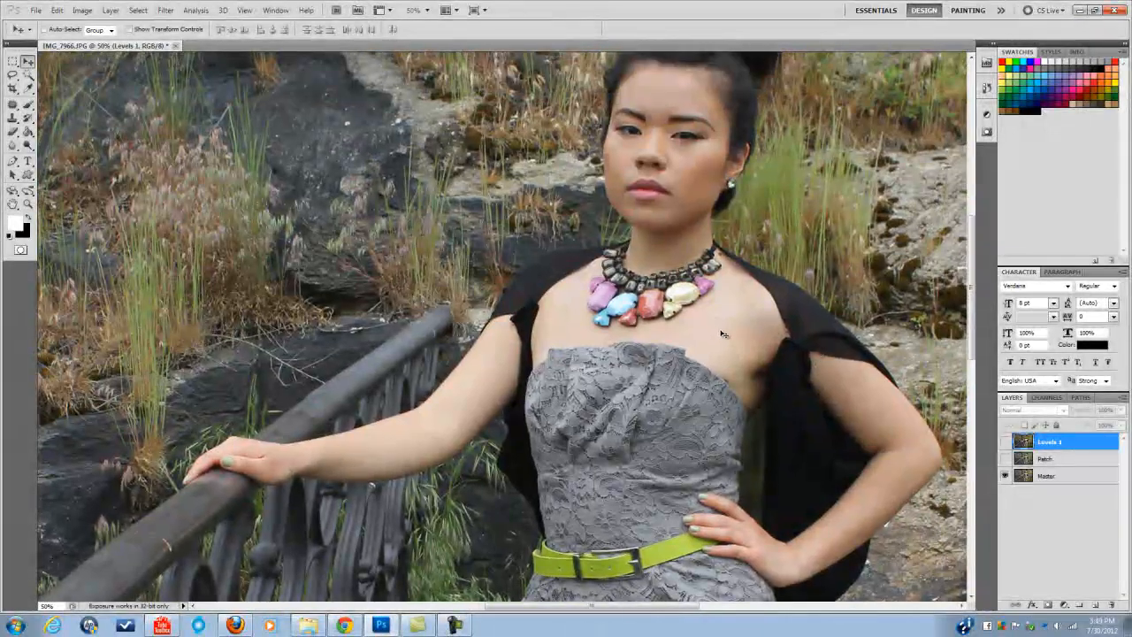
{"action": "left_click", "coordinate": [457, 626]}
{"action": "left_click", "coordinate": [458, 628]}
{"action": "left_click", "coordinate": [1004, 441]}
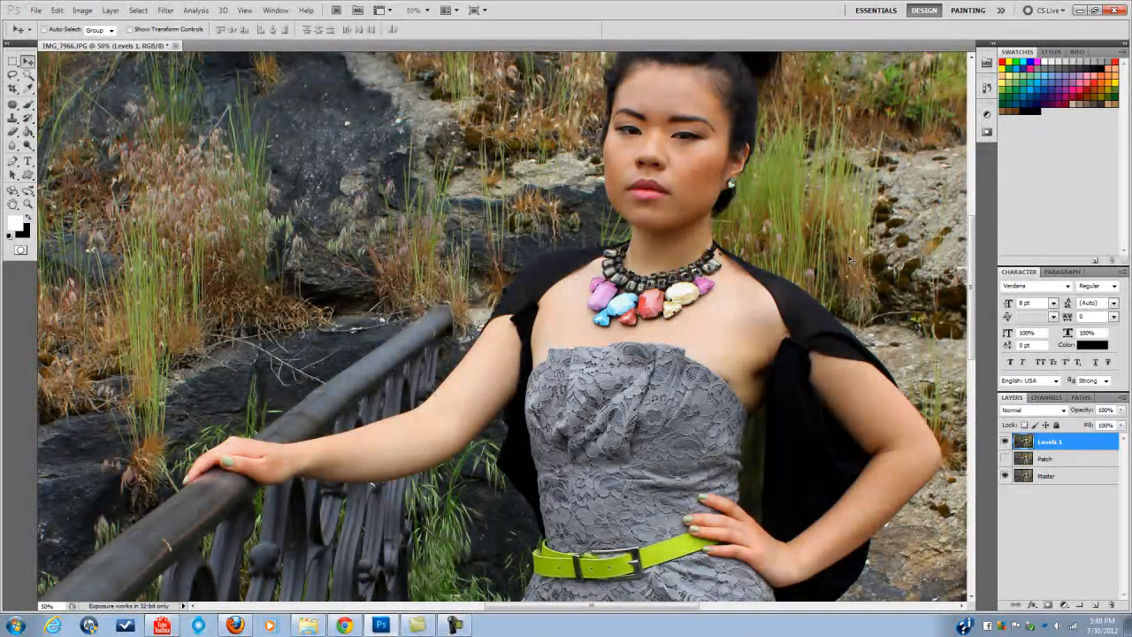
{"action": "left_click", "coordinate": [1005, 441]}
{"action": "left_click", "coordinate": [1005, 441]}
{"action": "left_click", "coordinate": [1004, 441]}
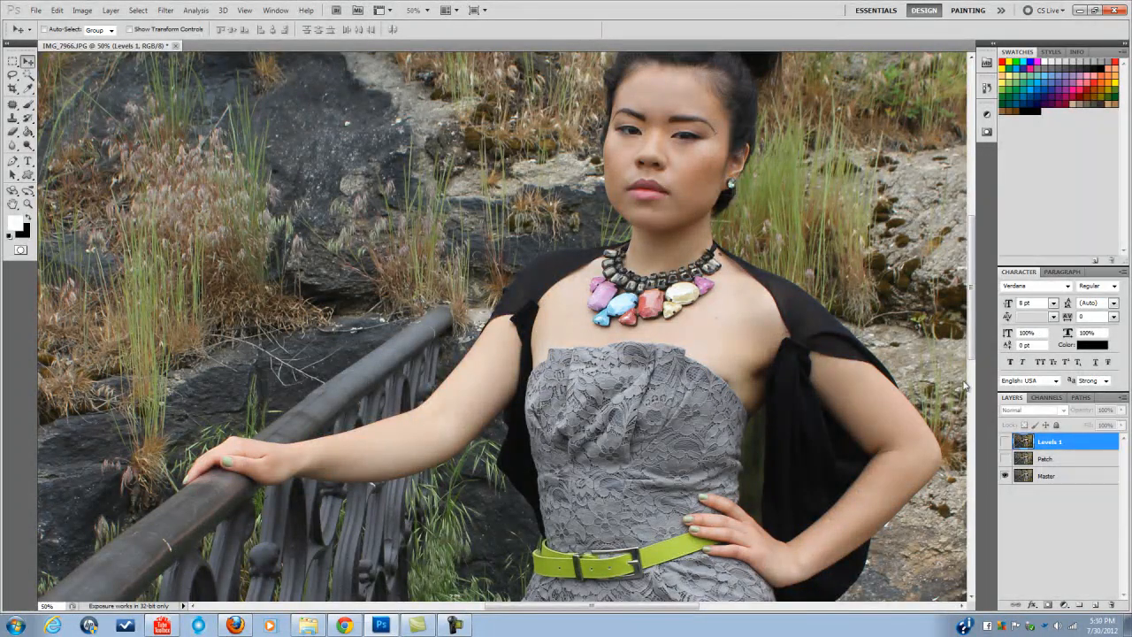
{"action": "left_click", "coordinate": [1005, 441]}
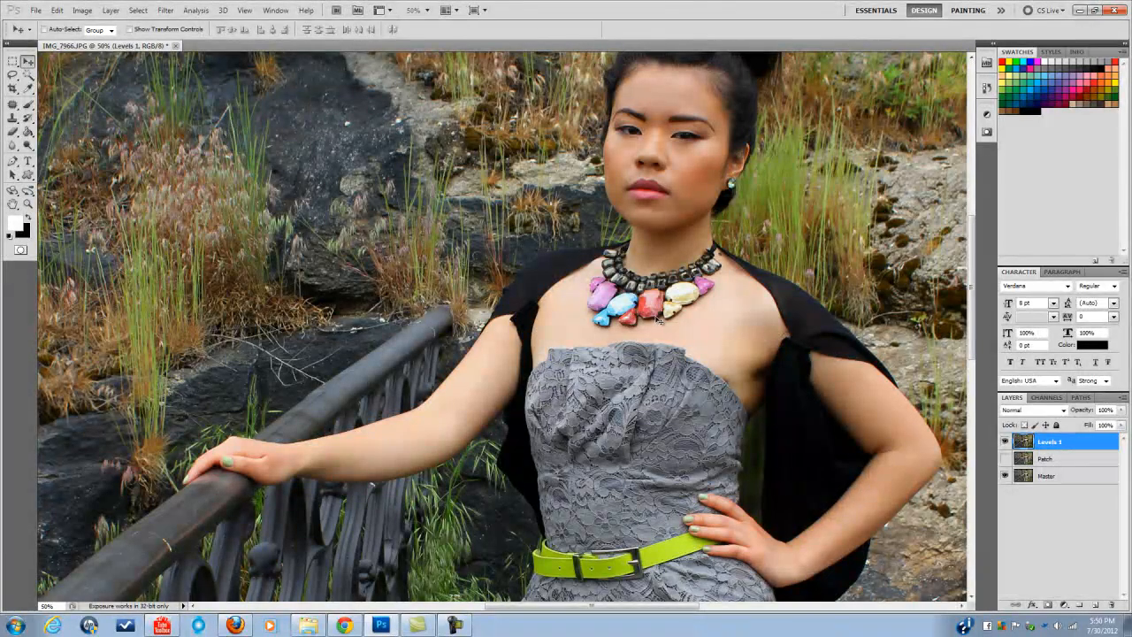
{"action": "key", "text": "ctrl+minus"}
{"action": "key", "text": "ctrl+minus"}
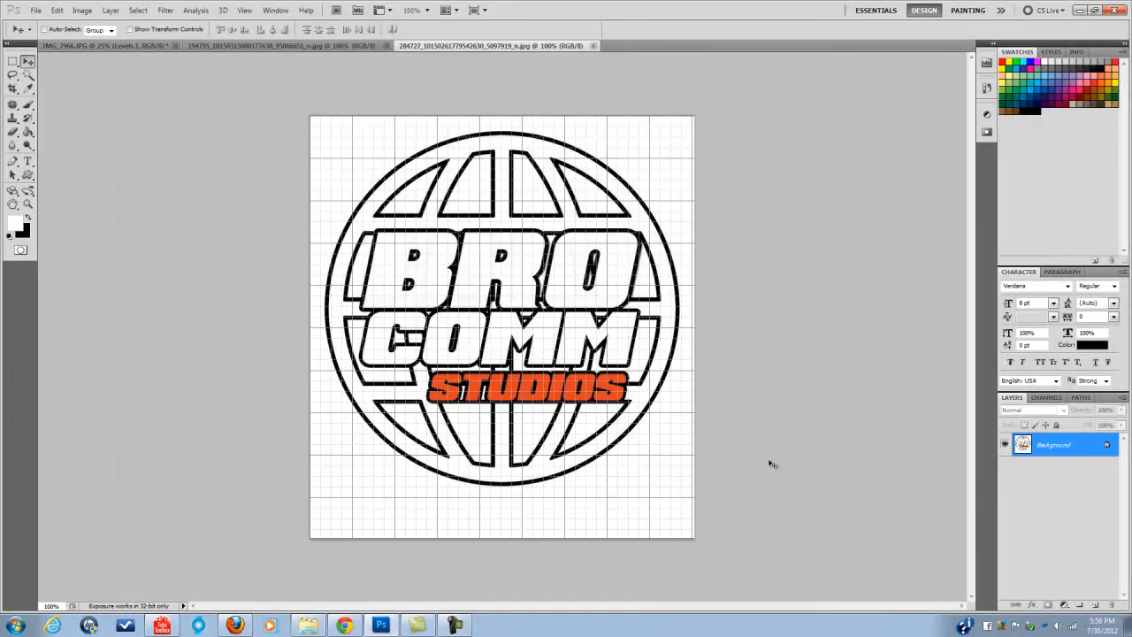
Convert the Bro Comm Studios logo's locked background into a regular layer named Layer 0 and hide the grid.
{"action": "double_click", "coordinate": [1091, 456]}
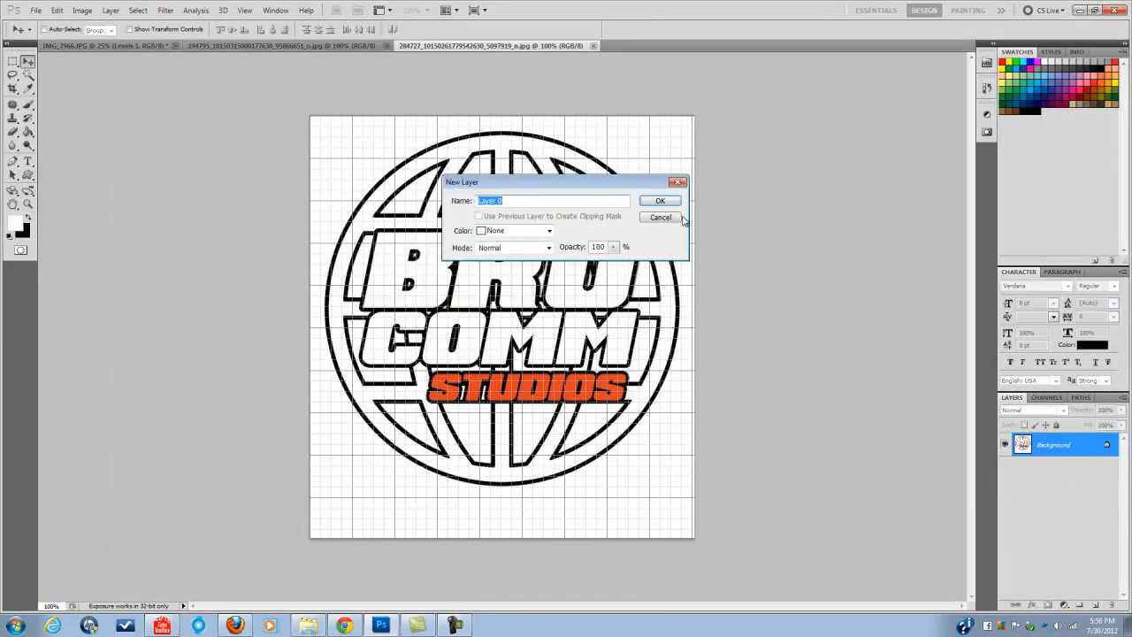
{"action": "left_click", "coordinate": [657, 201]}
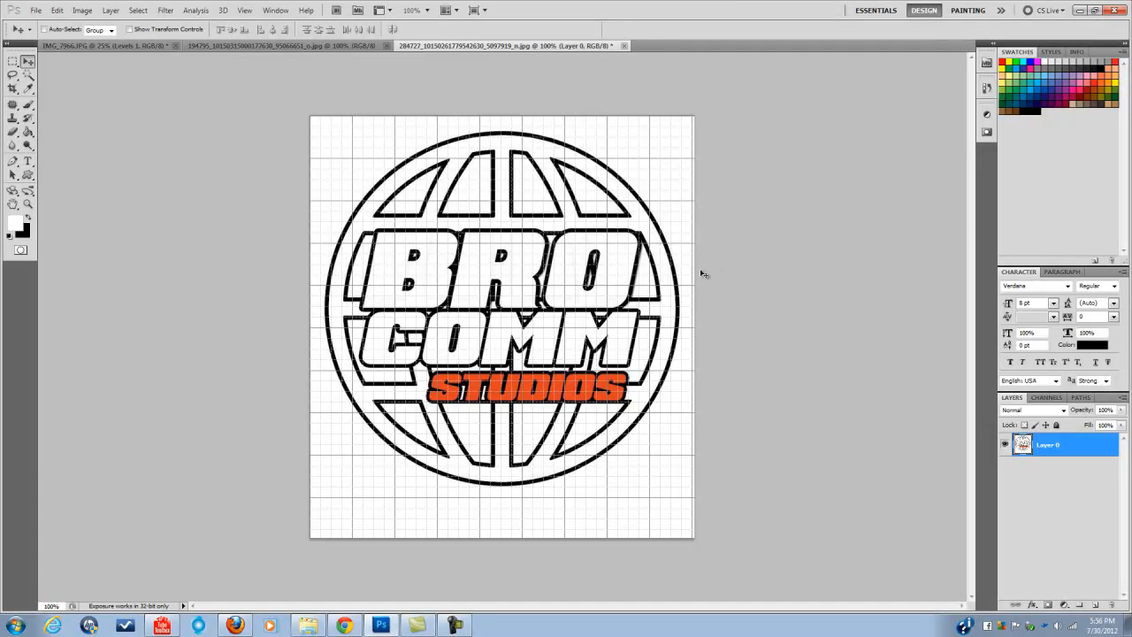
{"action": "key", "text": "ctrl+apostrophe"}
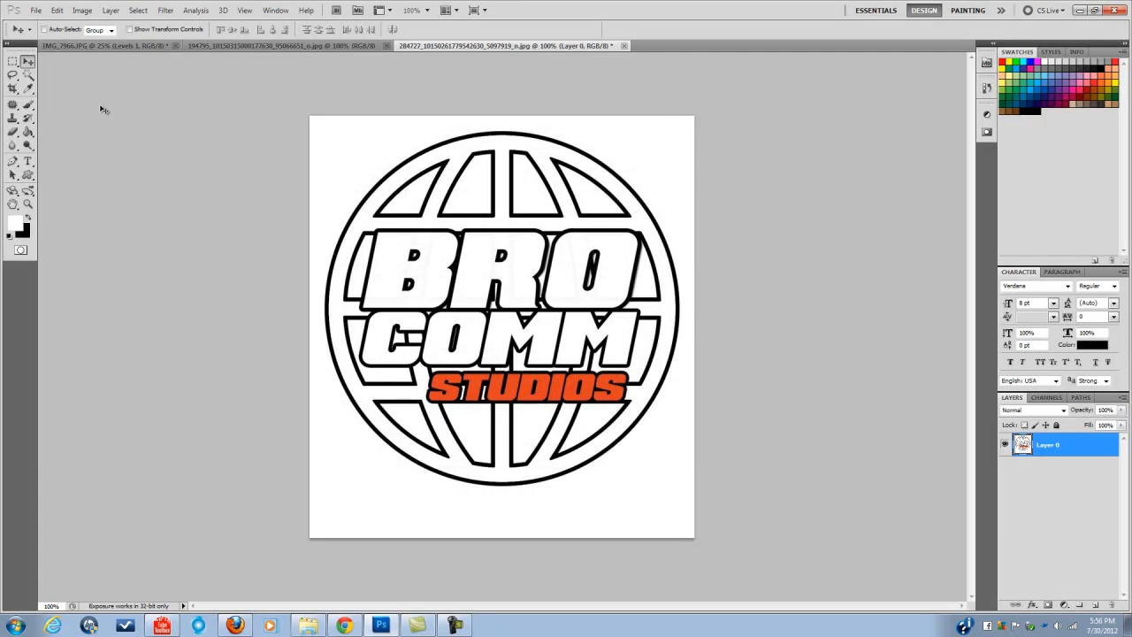
Select the white background outside the logo's globe with the Magic Wand at tolerance 32 and delete it.
{"action": "left_click", "coordinate": [27, 74]}
{"action": "left_click", "coordinate": [344, 148]}
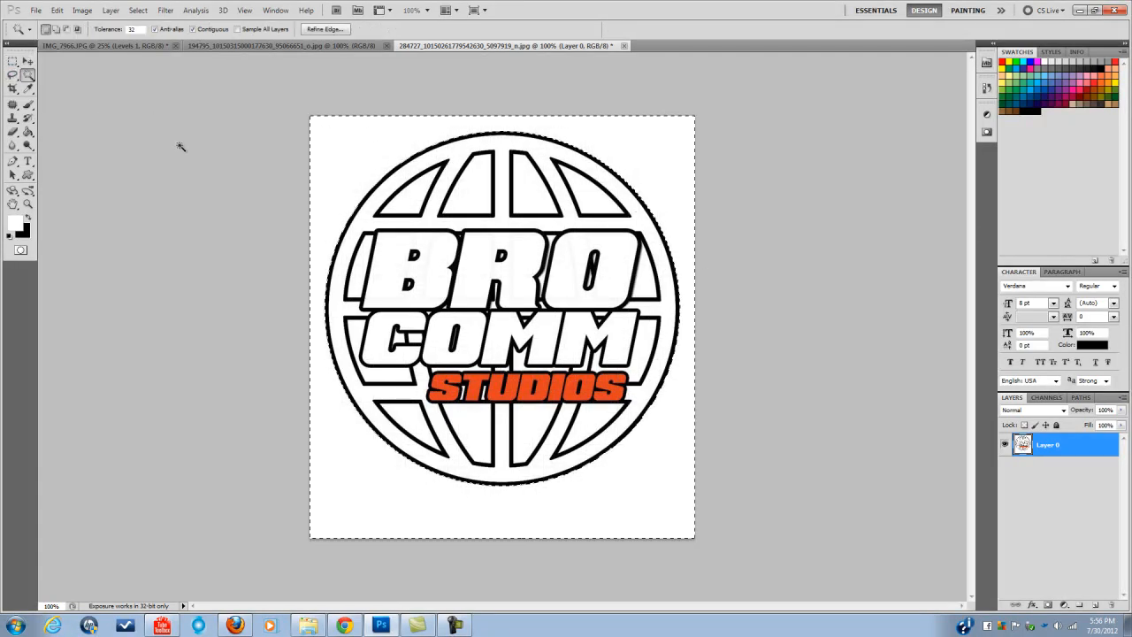
{"action": "key", "text": "Delete"}
Delete the white fill from the two gaps on the globe's left side and the four gaps along its bottom.
{"action": "left_click", "coordinate": [362, 265]}
{"action": "key", "text": "Delete"}
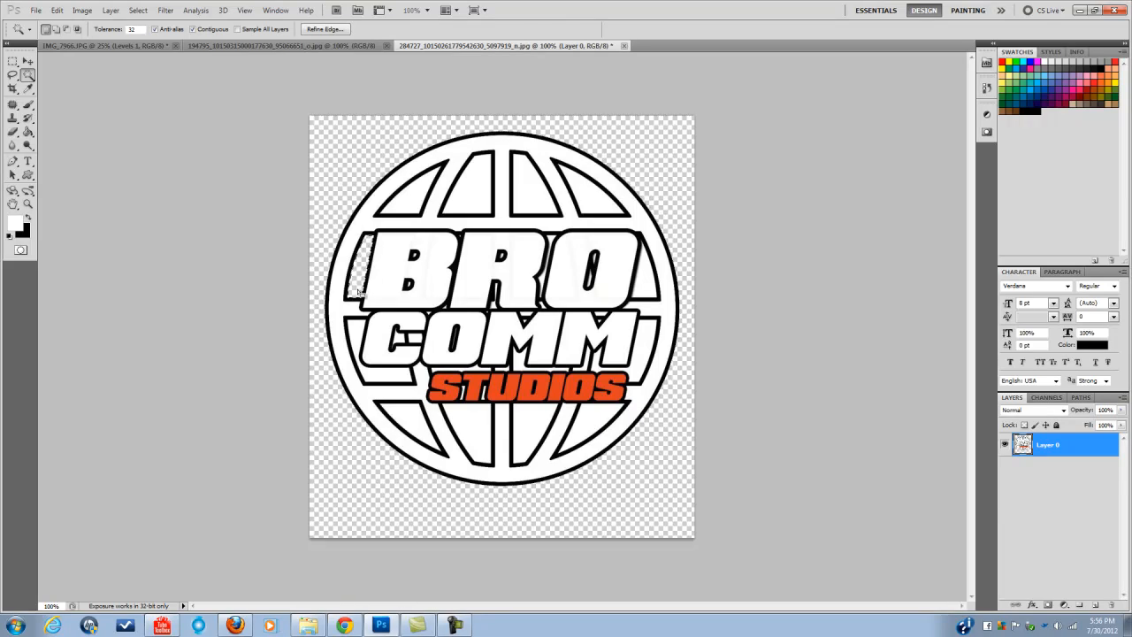
{"action": "left_click", "coordinate": [354, 327]}
{"action": "key", "text": "Delete"}
{"action": "left_click", "coordinate": [405, 427]}
{"action": "key", "text": "Delete"}
{"action": "left_click", "coordinate": [469, 432]}
{"action": "key", "text": "Delete"}
{"action": "left_click", "coordinate": [535, 430]}
{"action": "key", "text": "Delete"}
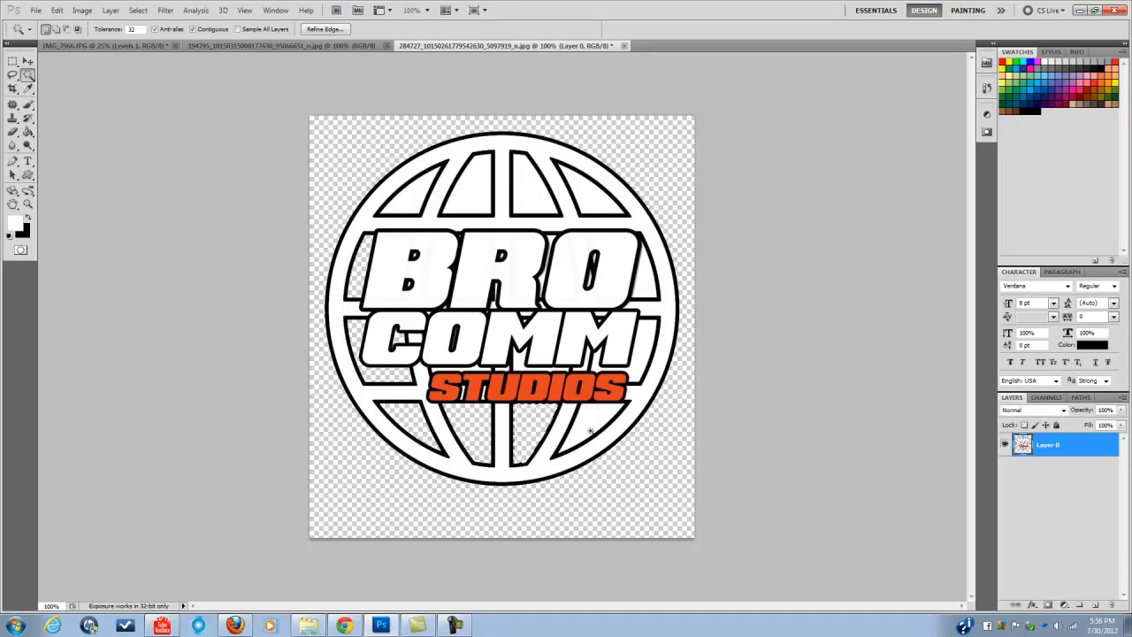
{"action": "left_click", "coordinate": [591, 431]}
{"action": "key", "text": "Delete"}
Delete the white fill from the two gaps on the globe's right side and the four gaps along its top, and deselect.
{"action": "left_click", "coordinate": [653, 342]}
{"action": "key", "text": "Delete"}
{"action": "left_click", "coordinate": [643, 287]}
{"action": "key", "text": "Delete"}
{"action": "left_click", "coordinate": [582, 190]}
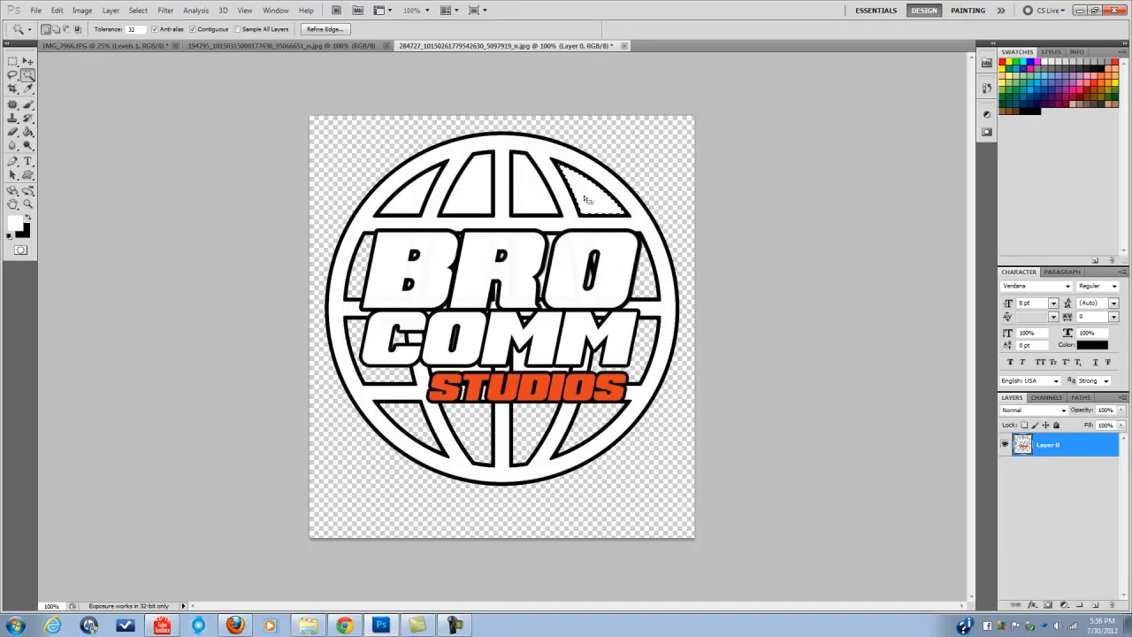
{"action": "key", "text": "Delete"}
{"action": "left_click", "coordinate": [536, 186]}
{"action": "key", "text": "Delete"}
{"action": "left_click", "coordinate": [473, 184]}
{"action": "key", "text": "Delete"}
{"action": "left_click", "coordinate": [416, 193]}
{"action": "key", "text": "Delete"}
{"action": "key", "text": "ctrl+d"}
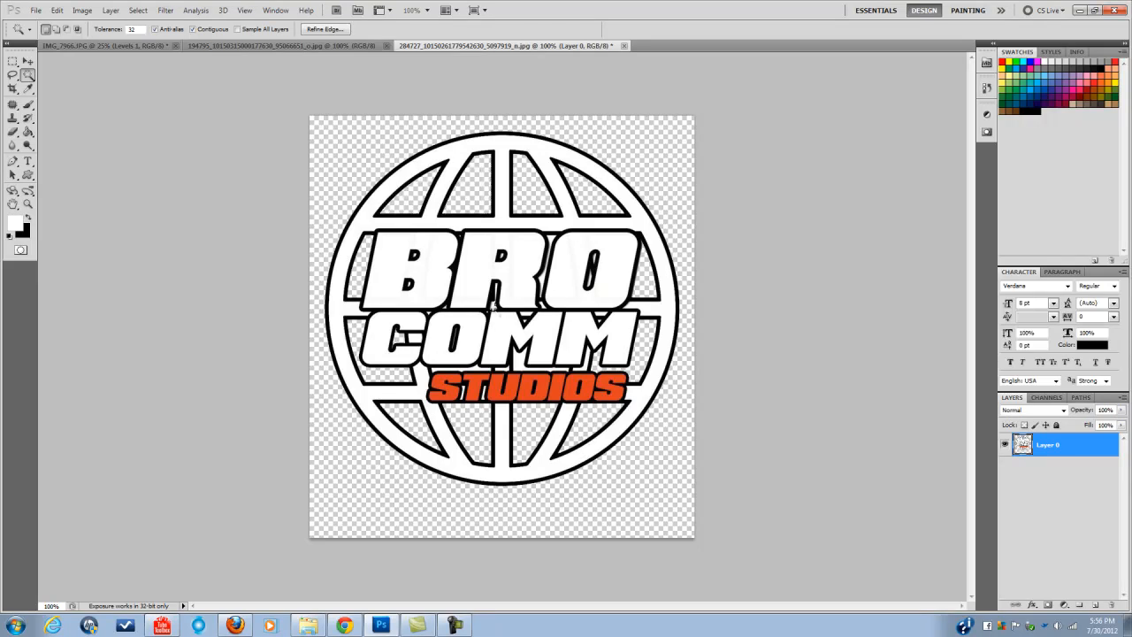
{"action": "left_click", "coordinate": [519, 366]}
{"action": "left_click", "coordinate": [545, 276]}
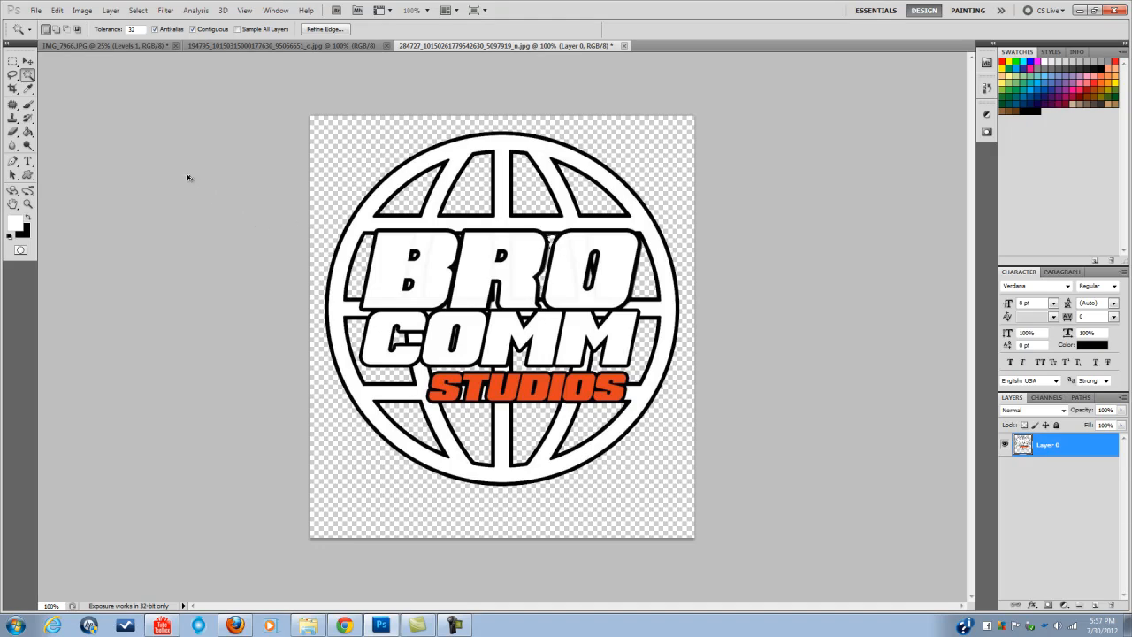
{"action": "key", "text": "ctrl+z"}
{"action": "key", "text": "ctrl+d"}
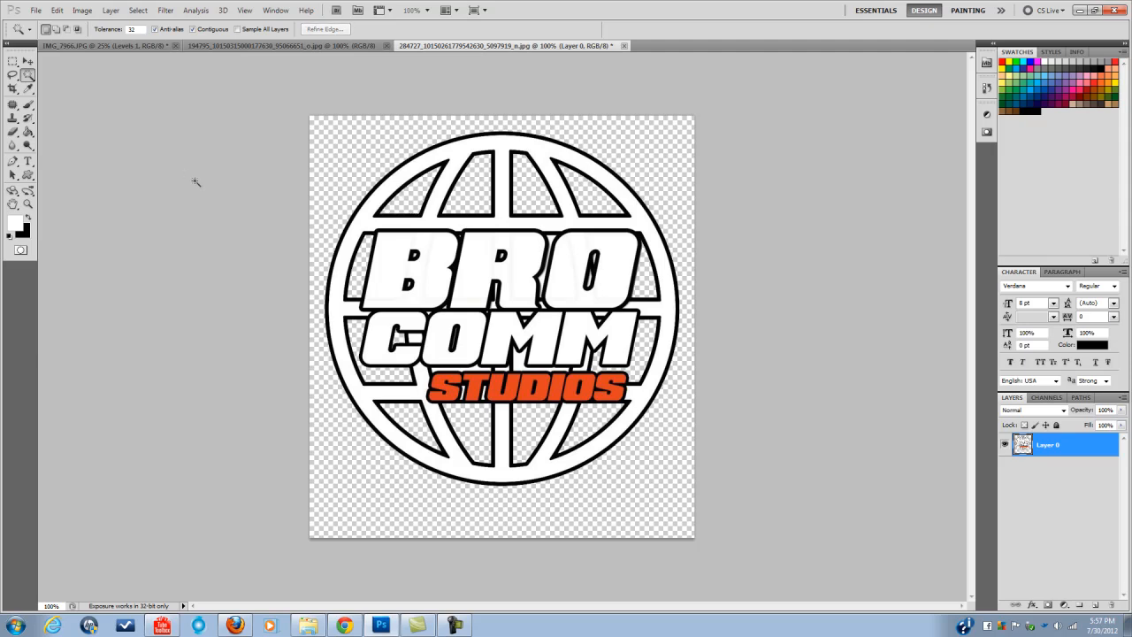
Float the logo document in its own window and move it aside with the Move tool active.
{"action": "right_click", "coordinate": [449, 45]}
{"action": "left_click", "coordinate": [483, 90]}
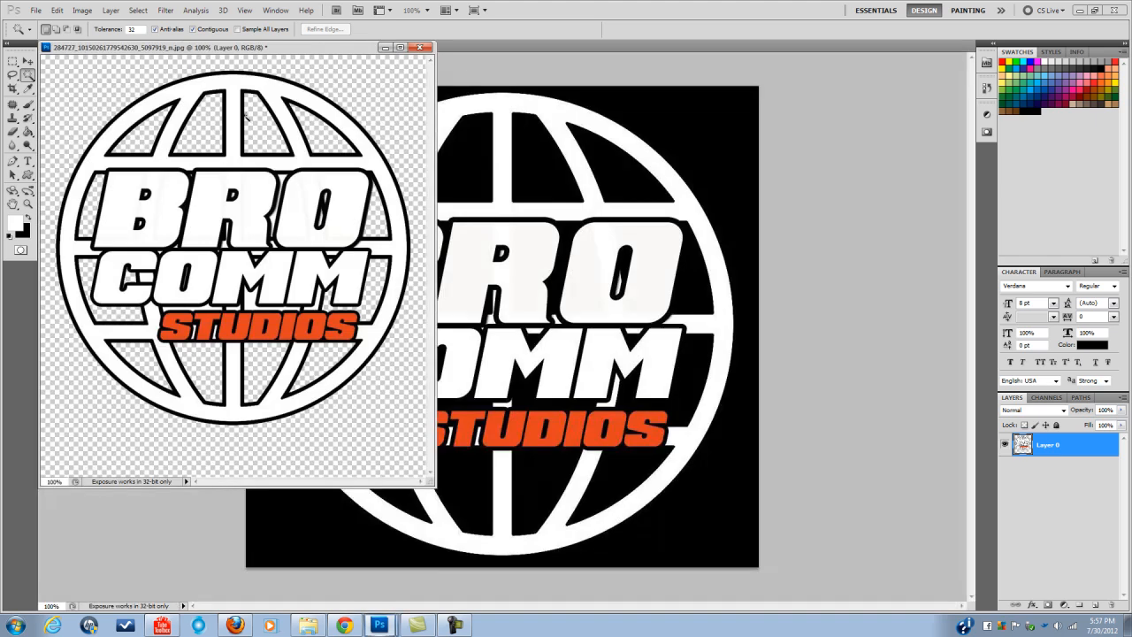
{"action": "left_click", "coordinate": [28, 61]}
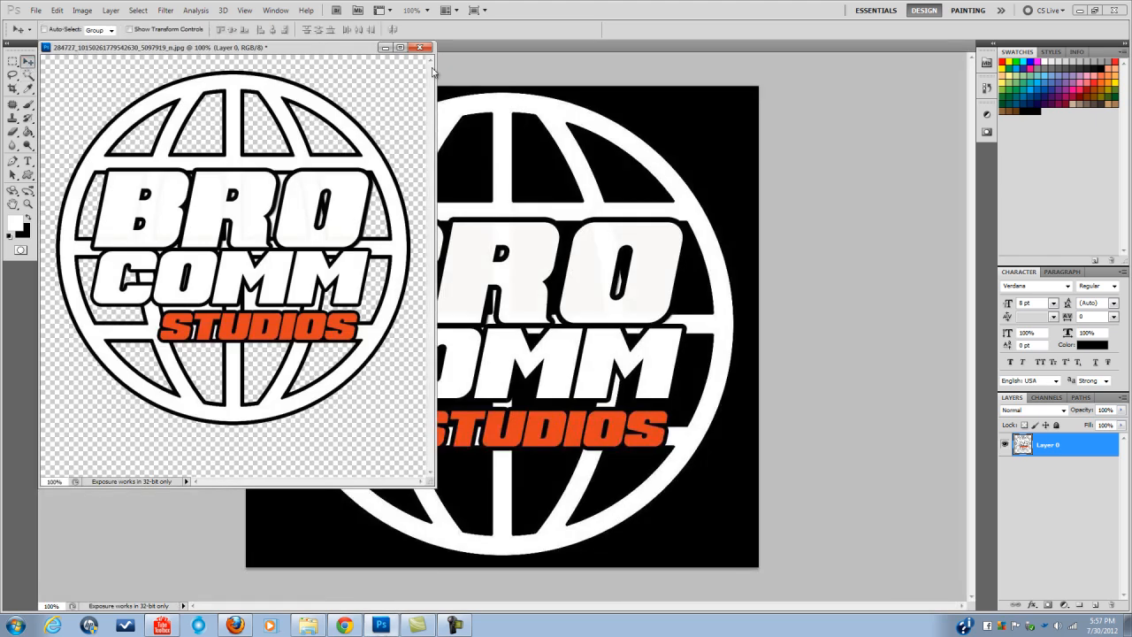
{"action": "left_click_drag", "start_coordinate": [74, 49], "coordinate": [513, 71]}
Copy the cut-out logo into the IMG_7966.JPG portrait beside the railing and close the floating logo document.
{"action": "left_click", "coordinate": [124, 45]}
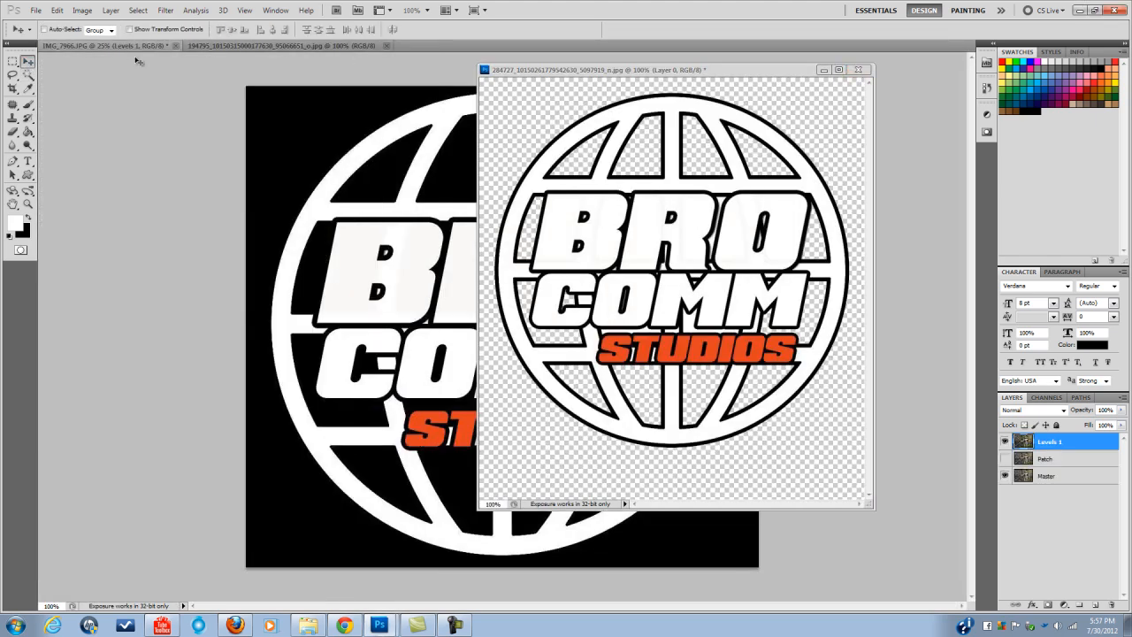
{"action": "left_click", "coordinate": [545, 227]}
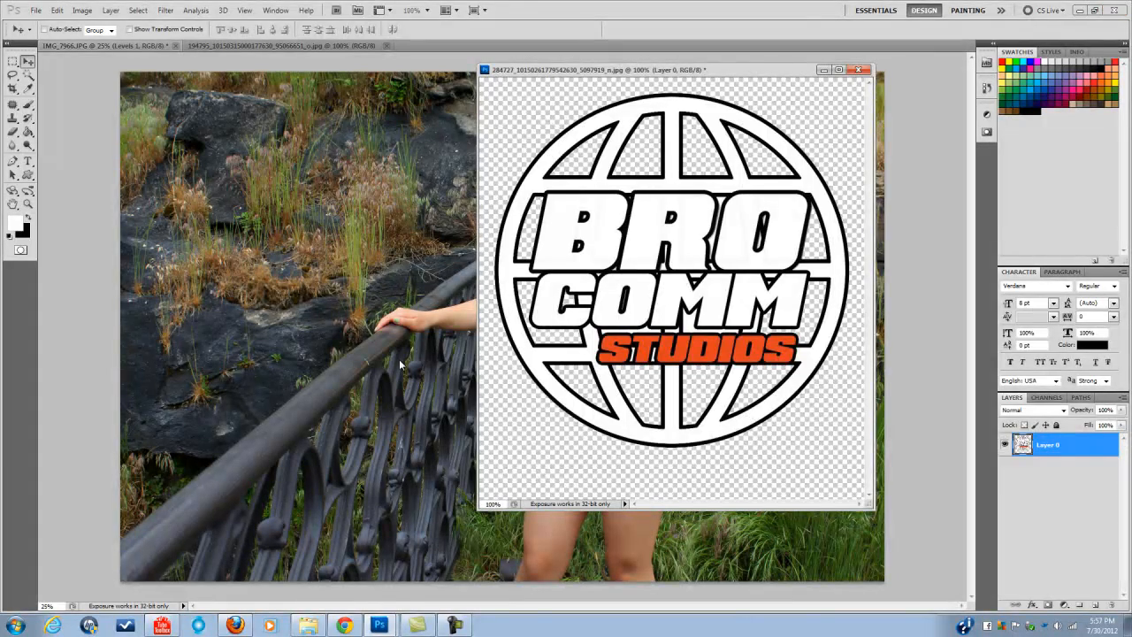
{"action": "left_click_drag", "start_coordinate": [624, 310], "coordinate": [327, 459]}
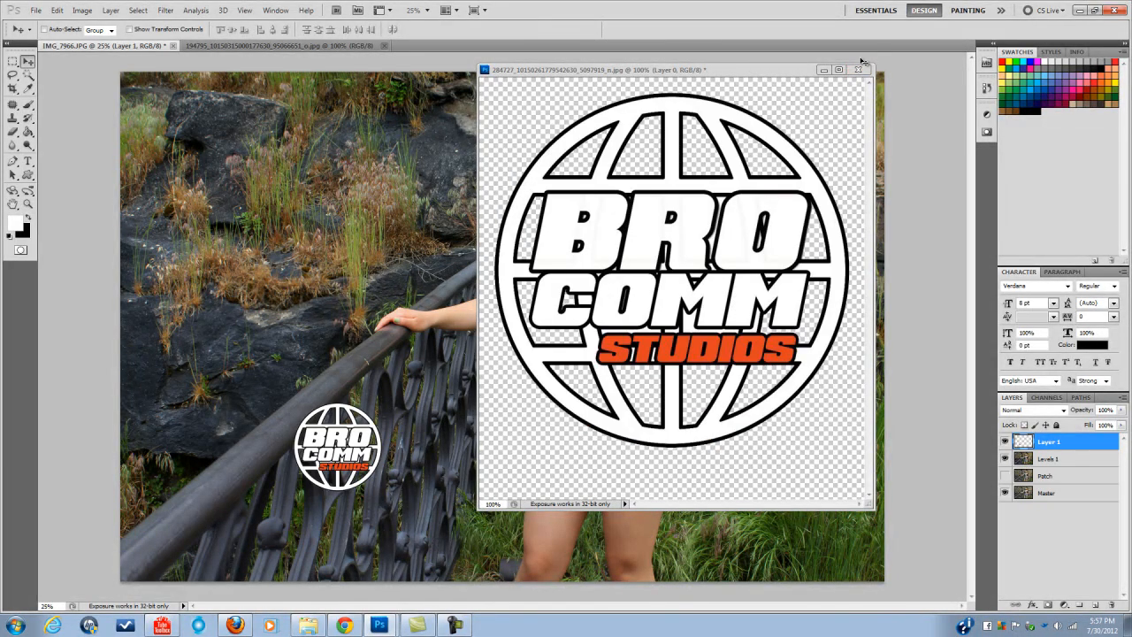
{"action": "left_click", "coordinate": [857, 69]}
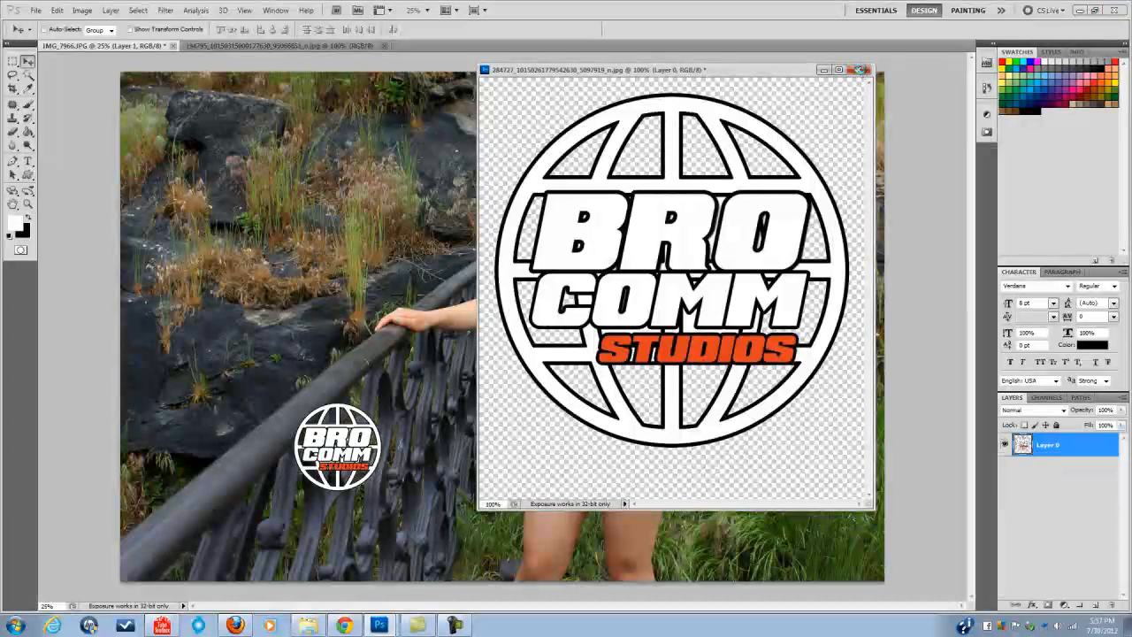
{"action": "left_click", "coordinate": [546, 241]}
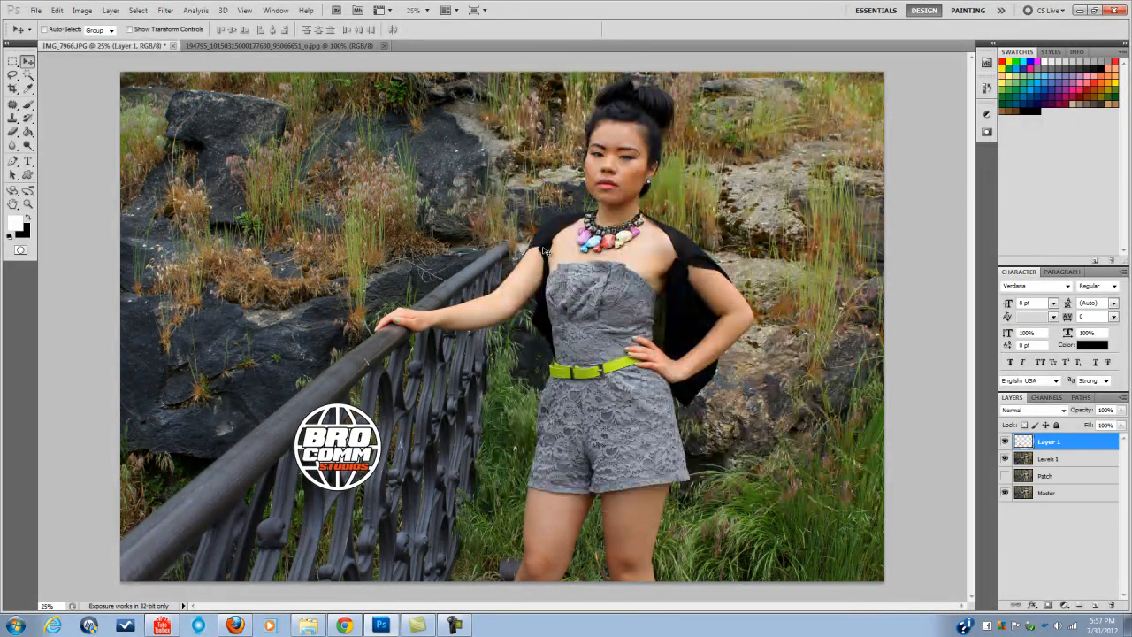
Move the Bro Comm logo to the photo's lower-right corner and scale it to about 51%.
{"action": "left_click_drag", "start_coordinate": [327, 456], "coordinate": [821, 537]}
{"action": "key", "text": "ctrl+t"}
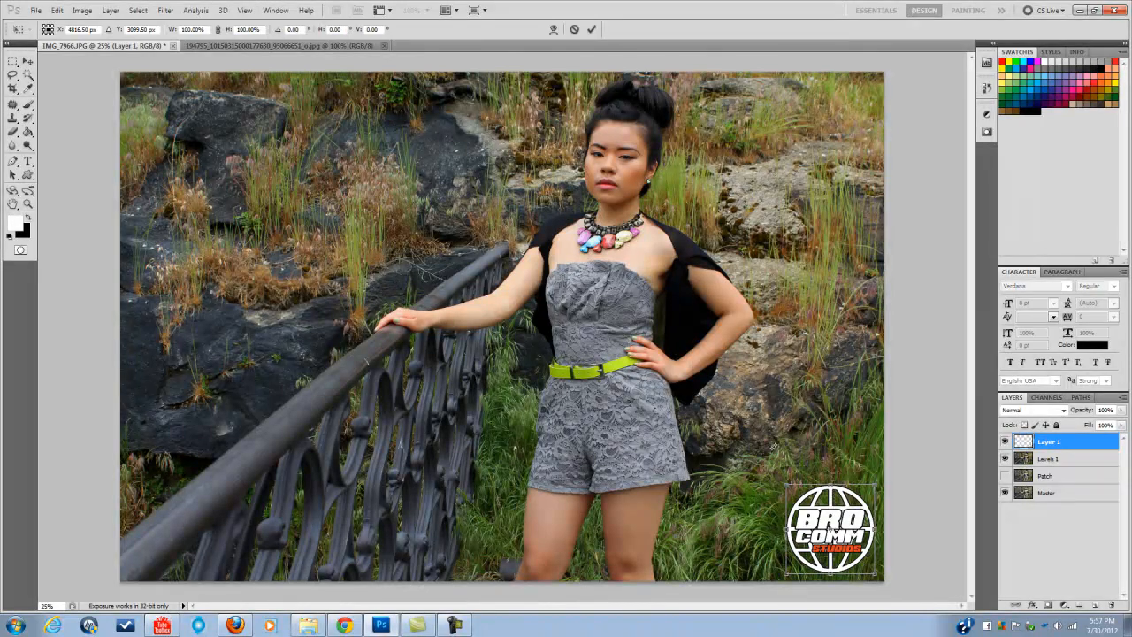
{"action": "left_click_drag", "start_coordinate": [786, 486], "coordinate": [830, 529]}
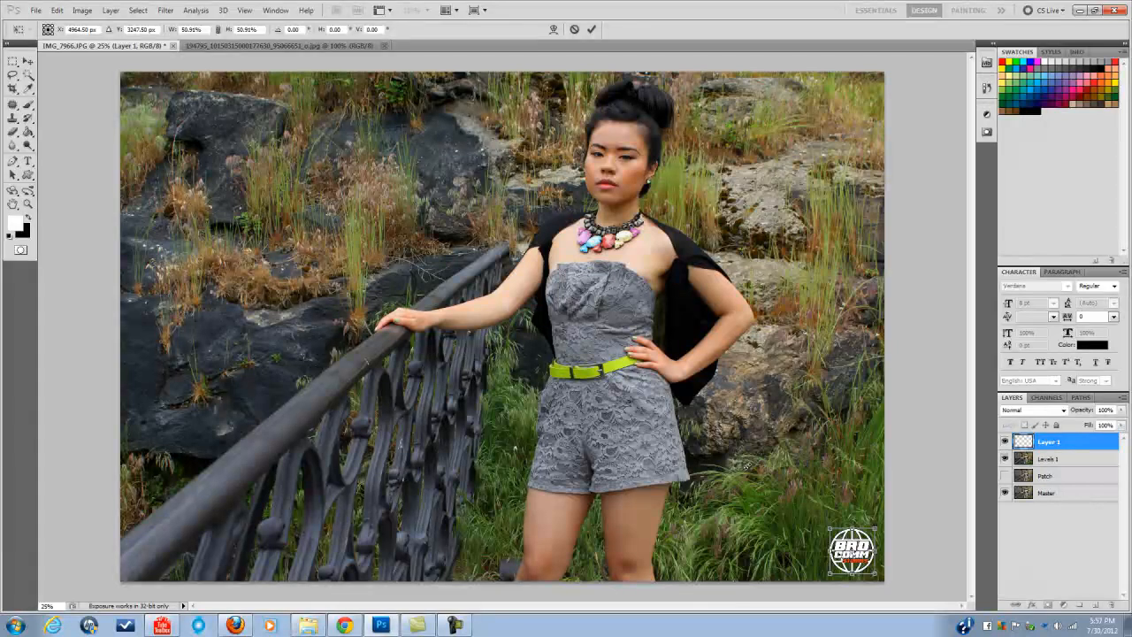
{"action": "key", "text": "Return"}
{"action": "left_click_drag", "start_coordinate": [848, 555], "coordinate": [848, 556]}
Set the opacity of the logo's Layer 1 to 75%.
{"action": "left_click_drag", "start_coordinate": [1114, 409], "coordinate": [1038, 406]}
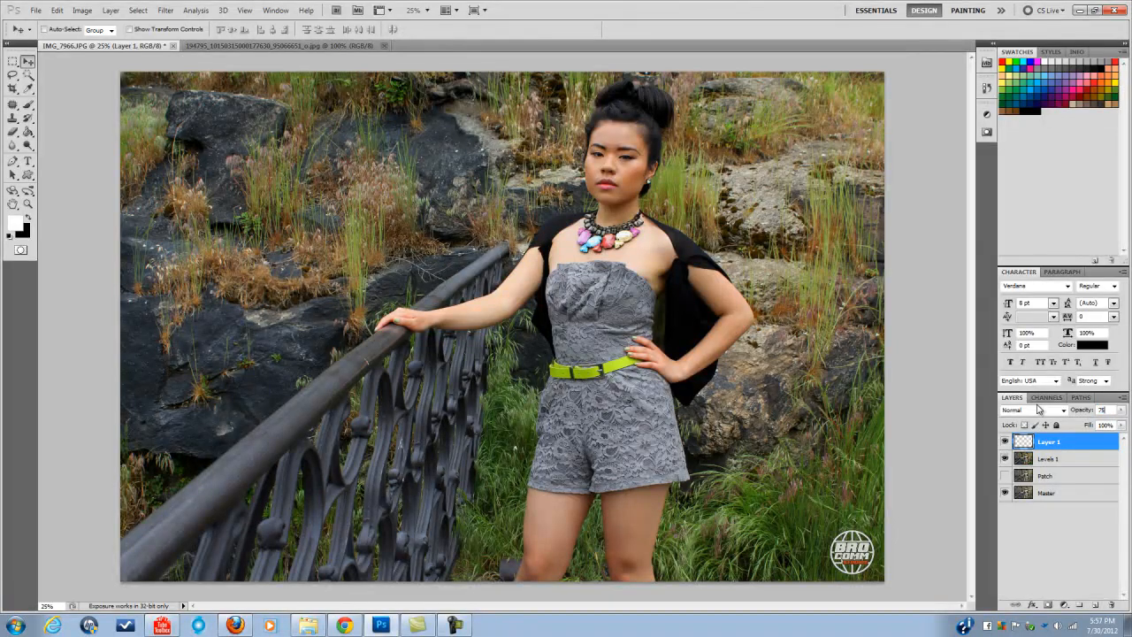
{"action": "left_click", "coordinate": [1060, 534]}
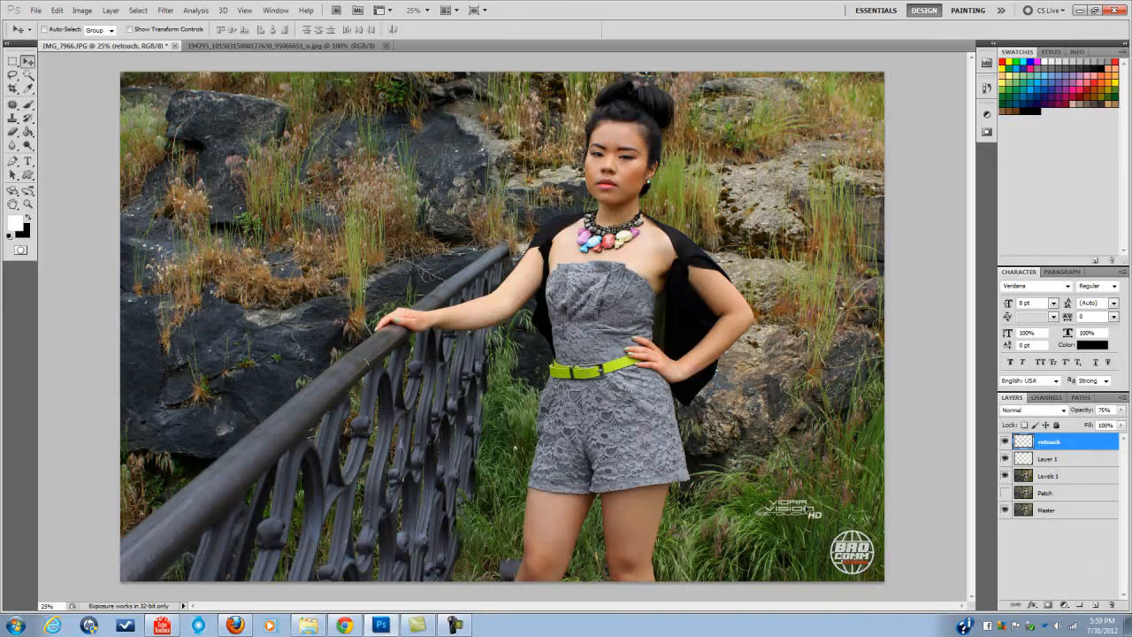
Enlarge the retouch layer's Viora Vision Retouch HD watermark and place it just left of the Bro Comm logo.
{"action": "key", "text": "ctrl+t"}
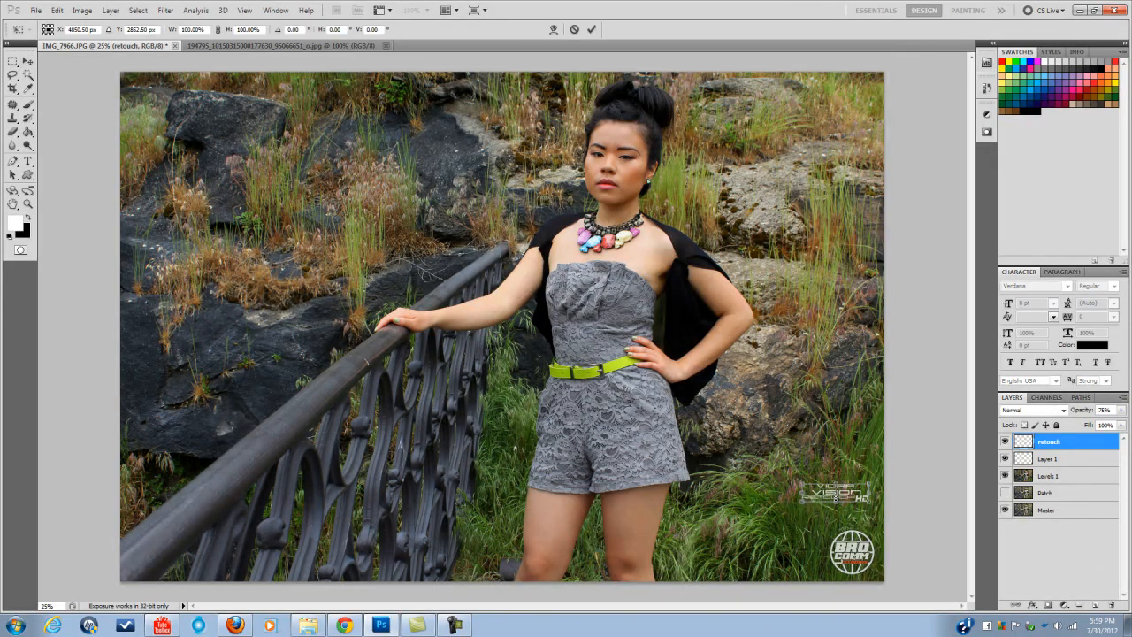
{"action": "left_click_drag", "start_coordinate": [801, 506], "coordinate": [754, 564]}
{"action": "key", "text": "Return"}
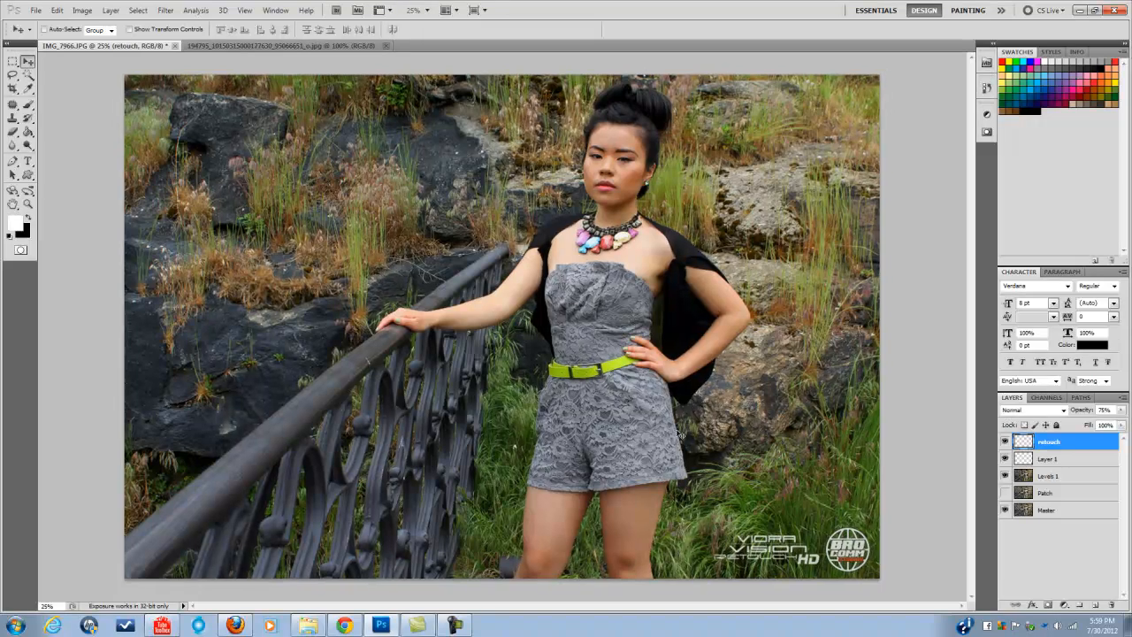
{"action": "key", "text": "ctrl+minus"}
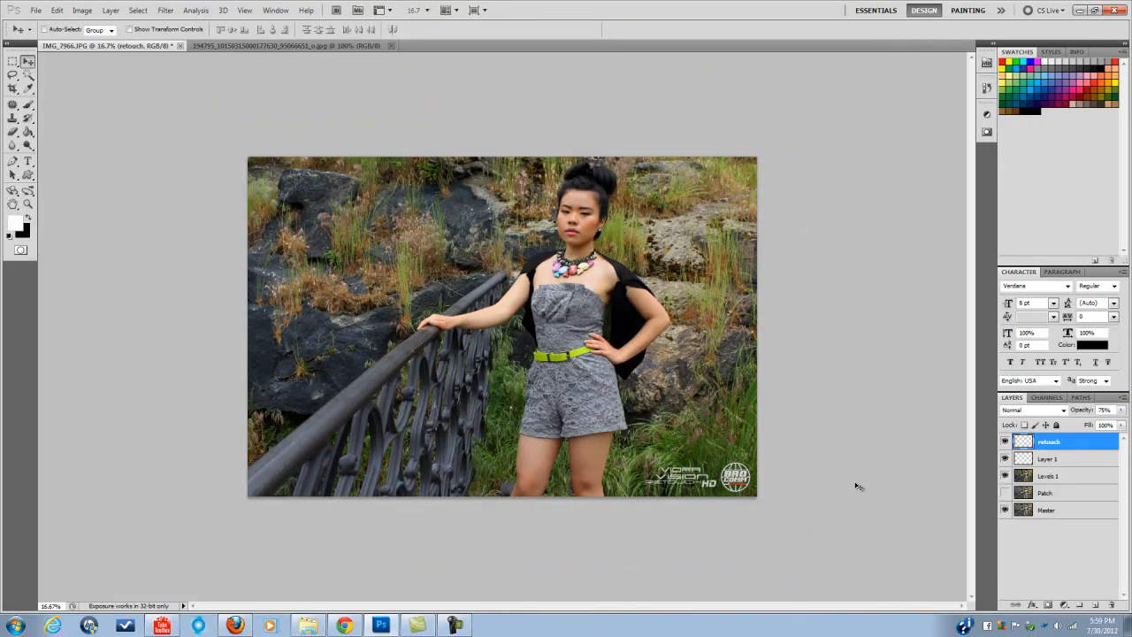